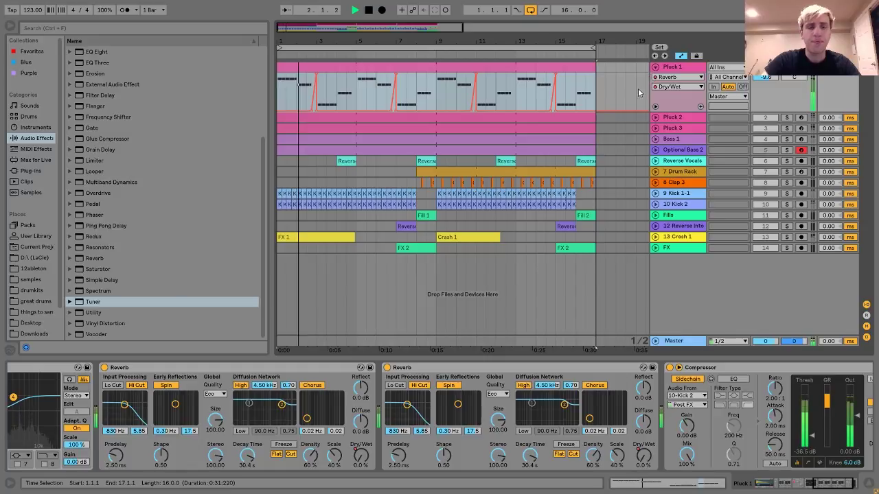
# Stop playback and play a few test notes on the Pluck 1 track's Pluck One Shot 2 sampler
pyautogui.press('space')
pyautogui.click(319, 105)
pyautogui.hscroll(-5, 238, 427)
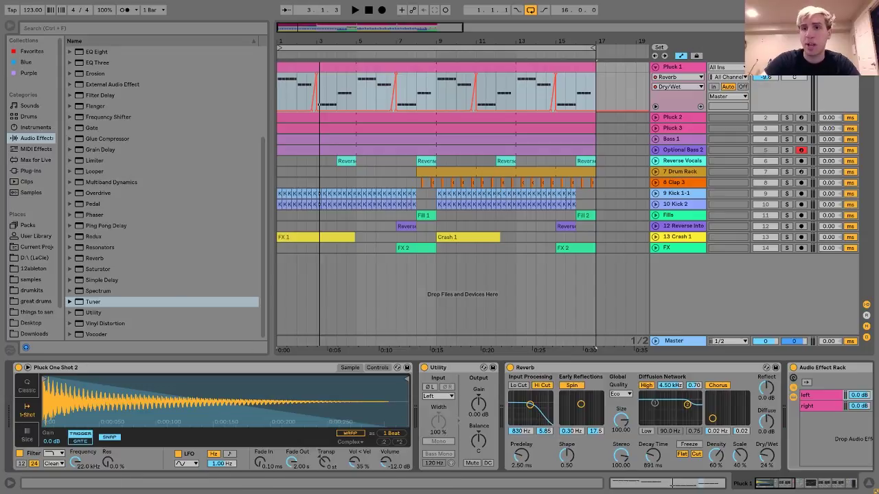
pyautogui.press('a')
pyautogui.press('x')
pyautogui.press('a')
pyautogui.press('z')
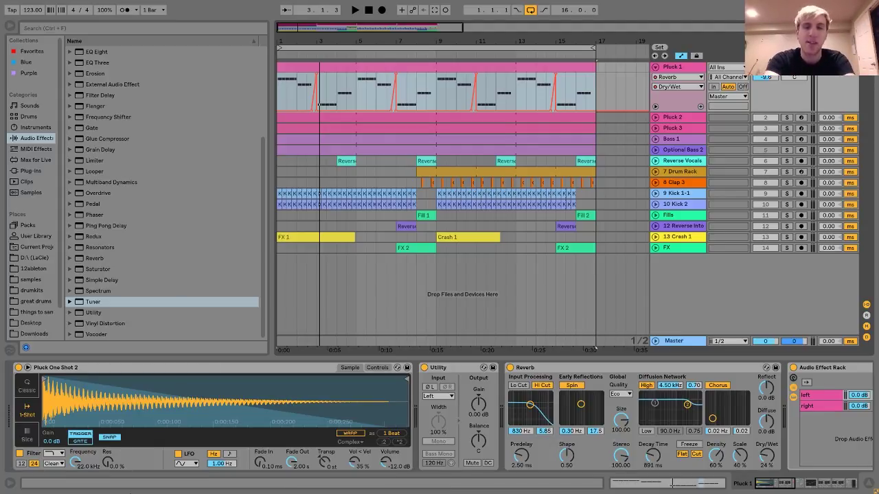
# View the Wavetable instrument on the Pluck 2 track and return to the Pluck 1 track's devices
pyautogui.click(674, 118)
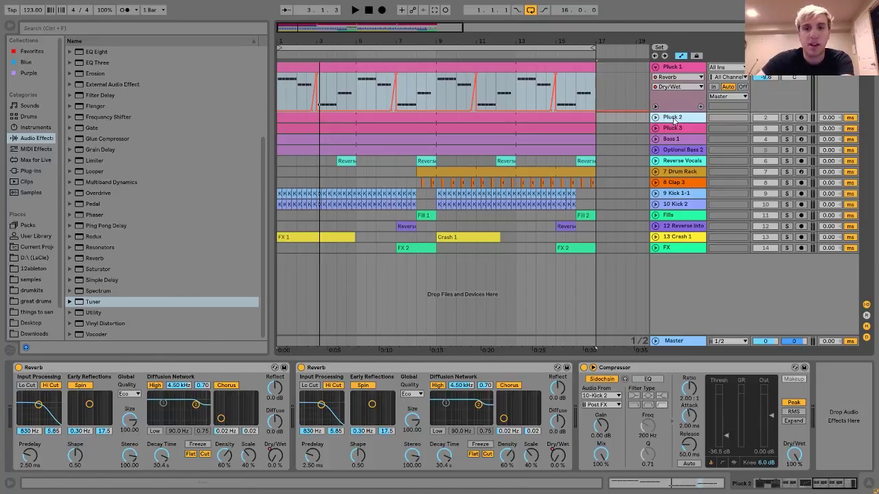
pyautogui.hscroll(-6, 141, 431)
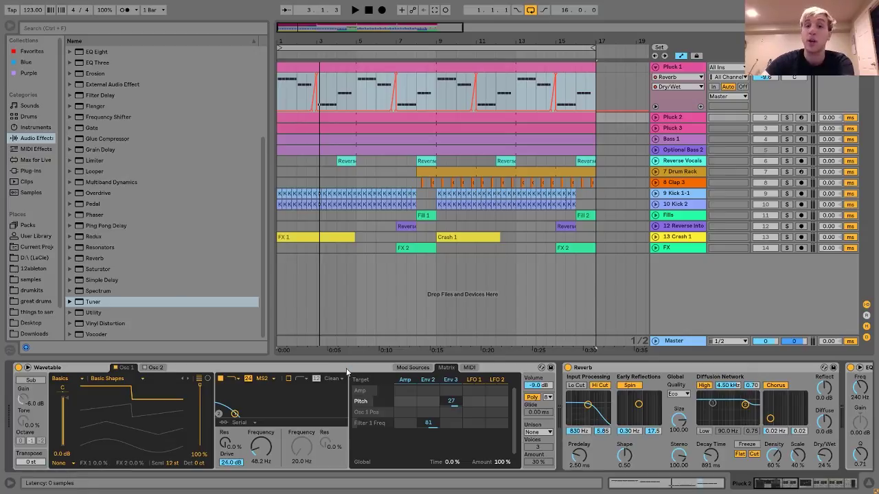
pyautogui.click(677, 70)
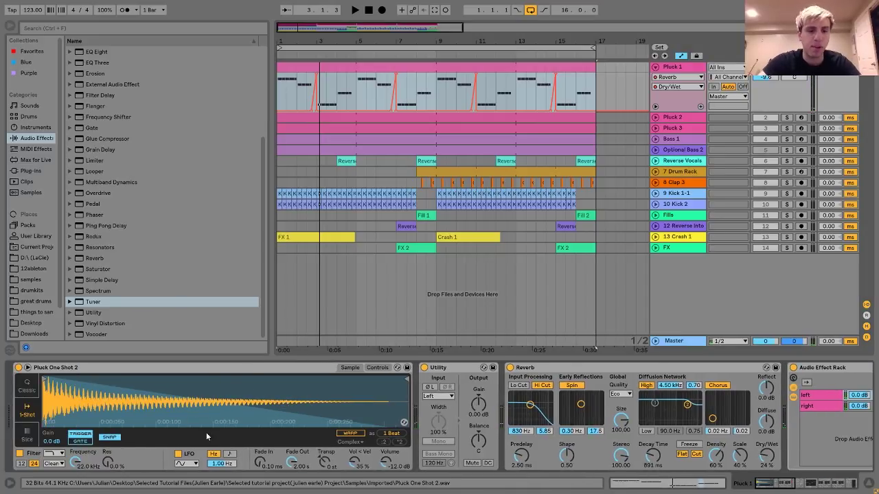
# Compare the Pluck 1 sound with the Utility and the Audio Effect Rack bypassed and active, leaving both on
pyautogui.hscroll(2, 280, 410)
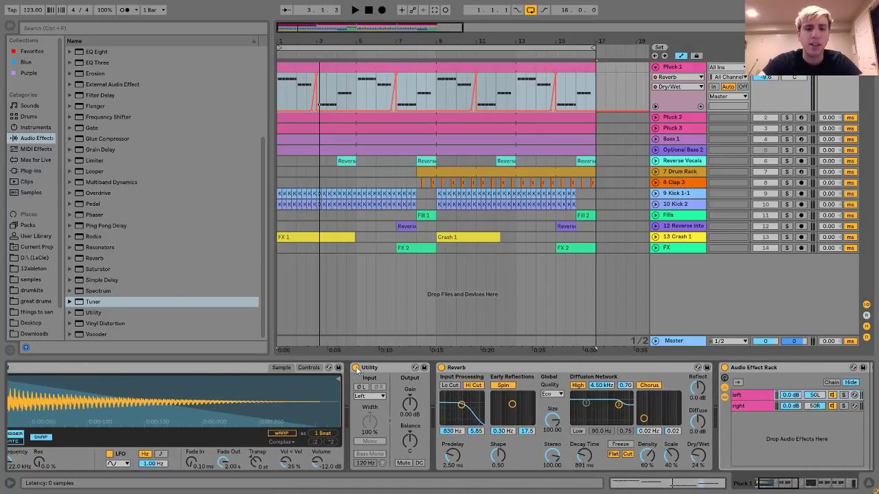
pyautogui.click(355, 368)
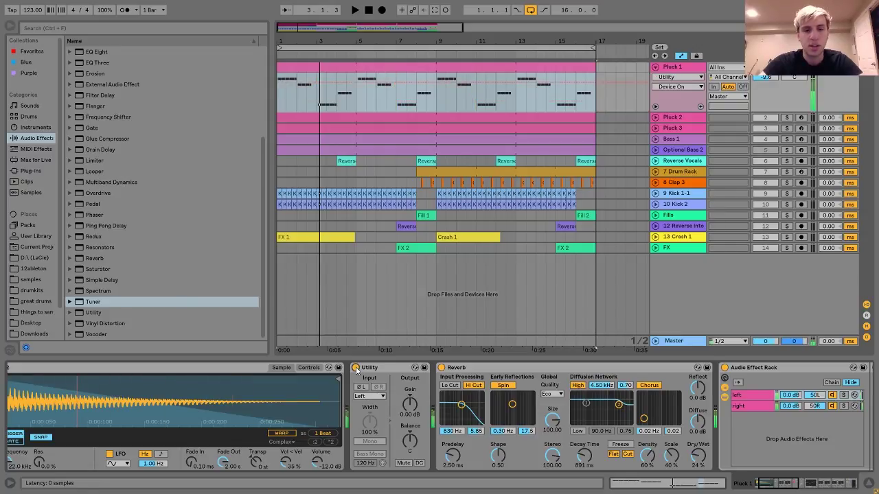
pyautogui.hscroll(2, 299, 374)
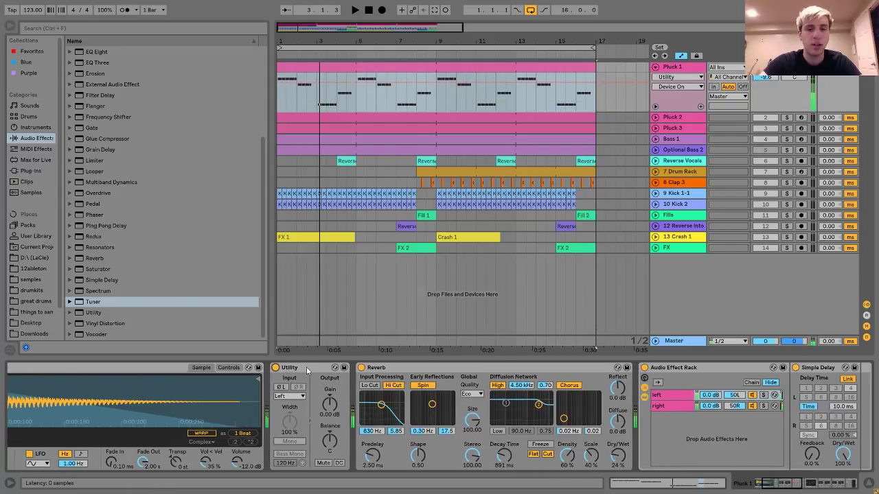
pyautogui.click(644, 368)
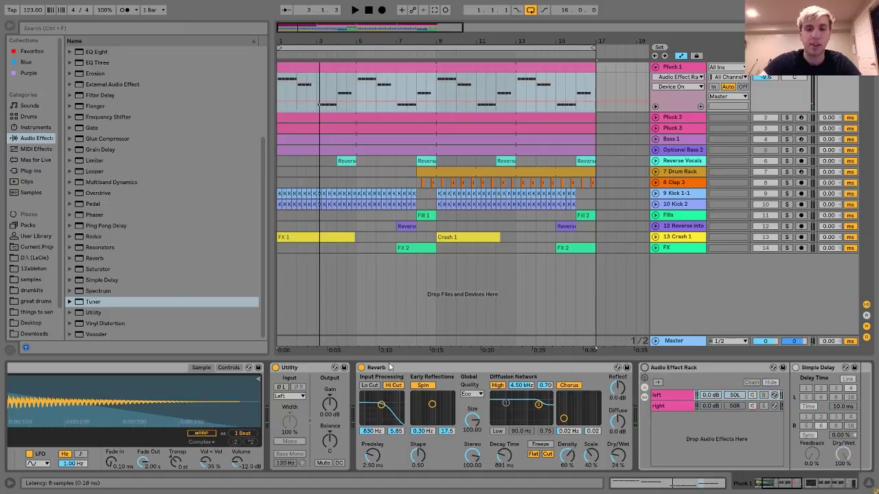
pyautogui.click(275, 368)
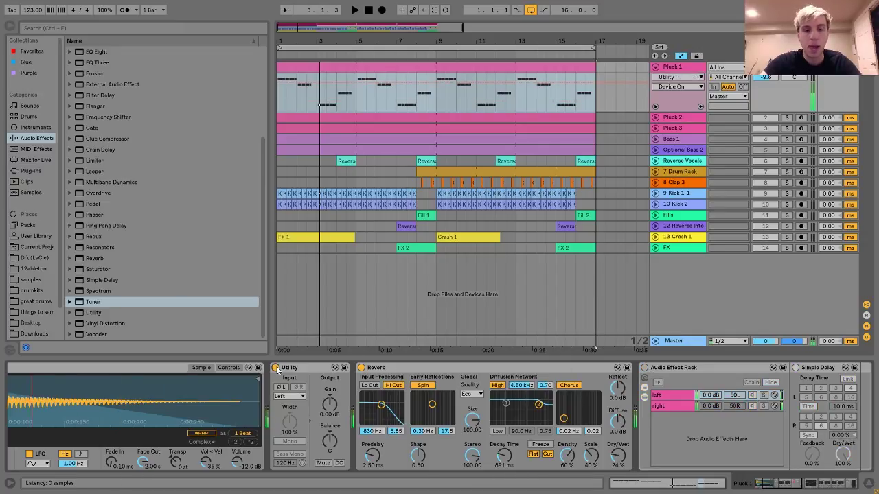
pyautogui.click(644, 368)
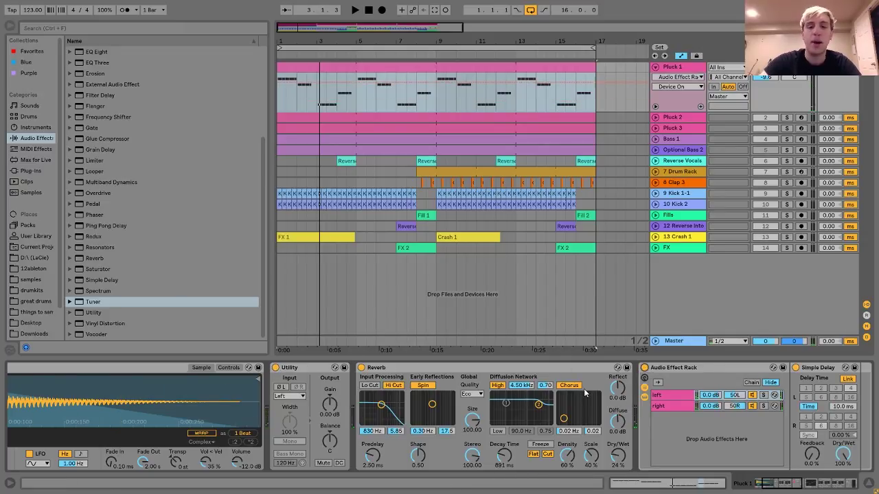
# Examine the right and left chains of Pluck 1's Audio Effect Rack, ending with the left chain selected
pyautogui.hscroll(4, 471, 461)
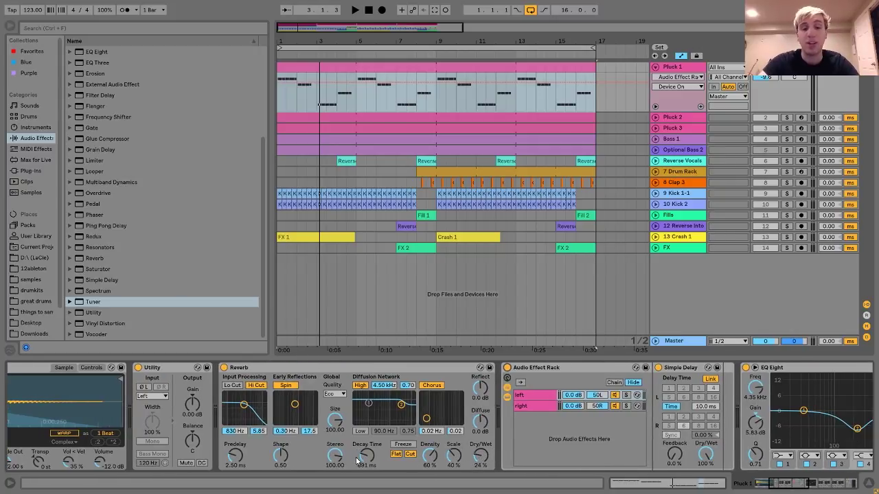
pyautogui.hscroll(5, 637, 410)
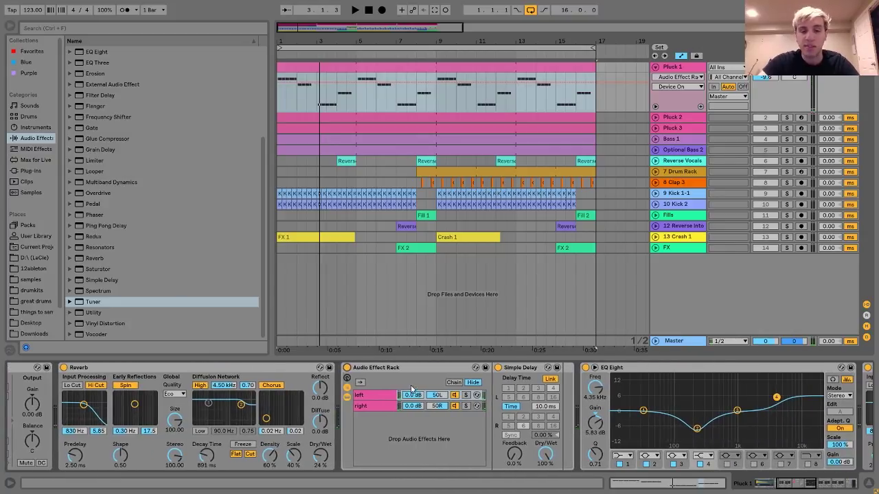
pyautogui.click(374, 406)
pyautogui.click(369, 396)
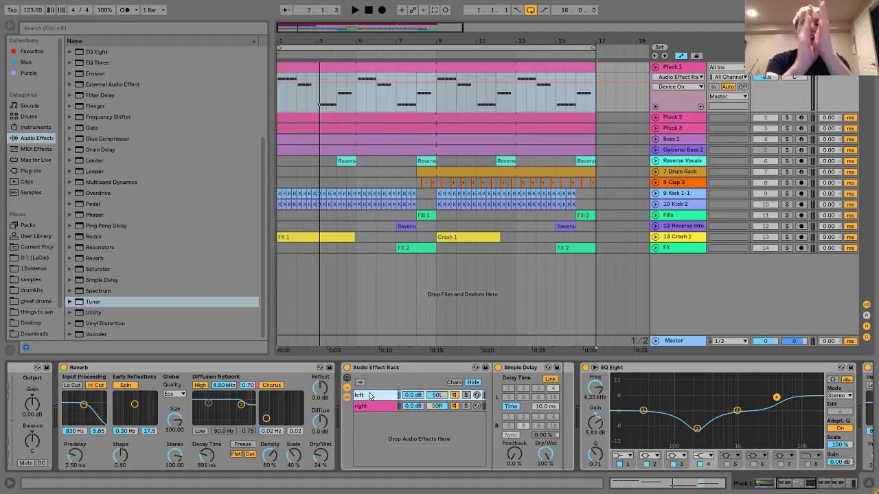
# Try longer delay times on the left chain's Simple Delay and return the time to 10.0 ms
pyautogui.click(543, 407)
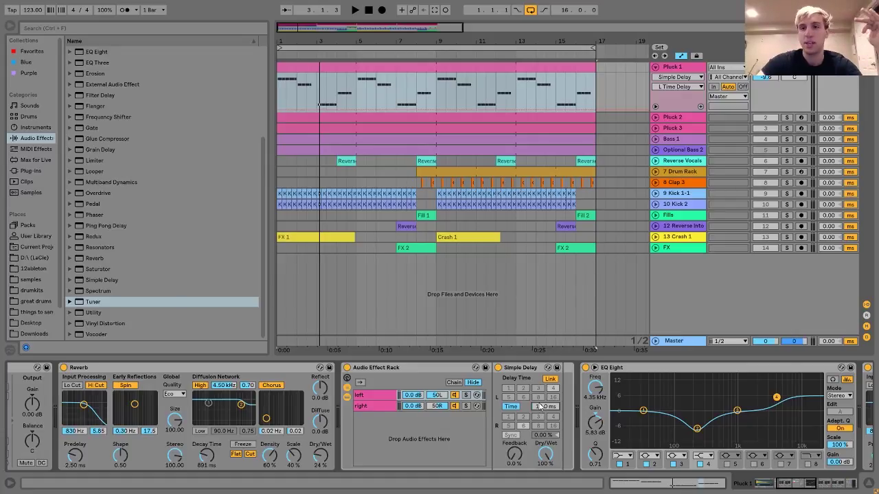
pyautogui.moveTo(540, 406); pyautogui.dragTo(540, 377)
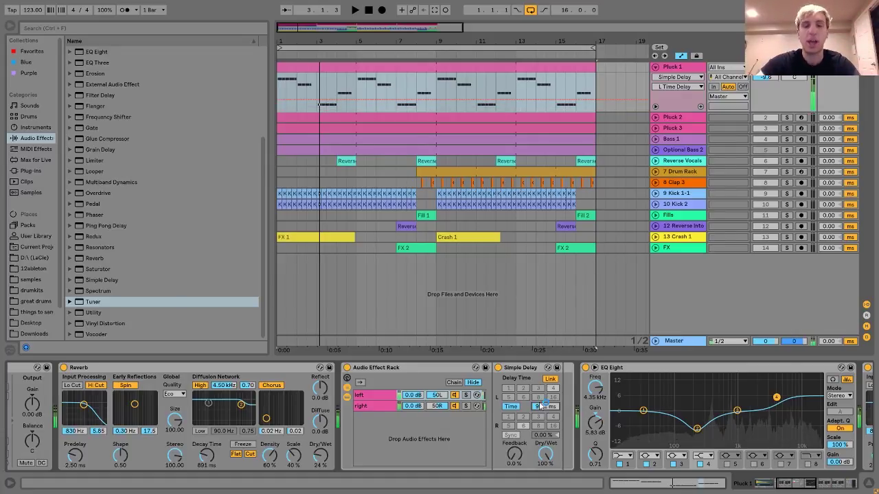
pyautogui.moveTo(541, 407); pyautogui.dragTo(540, 405)
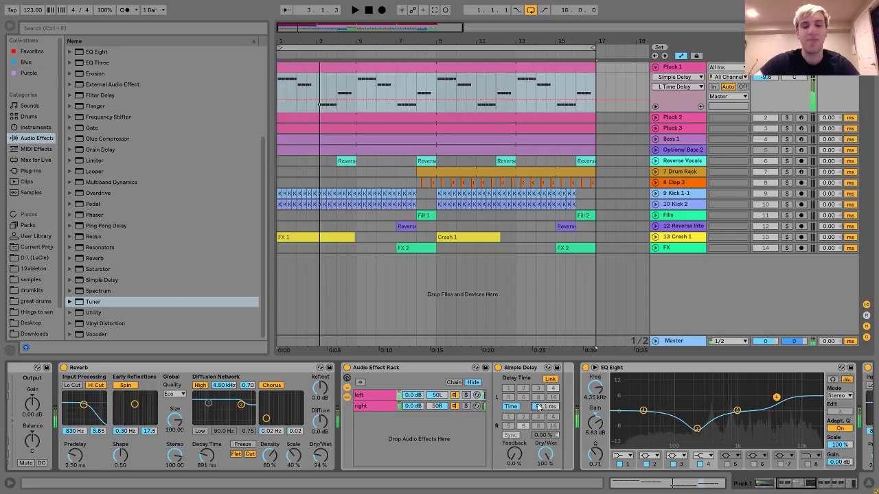
pyautogui.moveTo(539, 407); pyautogui.dragTo(539, 431)
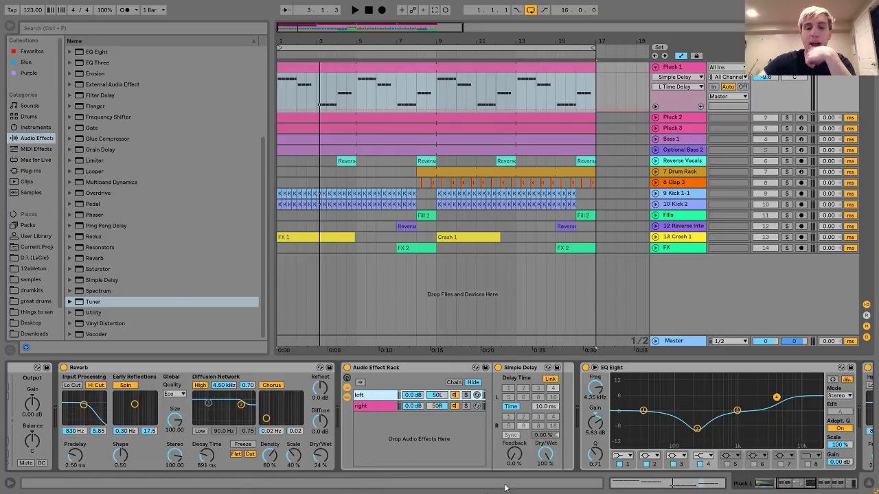
# Review Pluck 1's EQ Eight and the two Reverbs after it, and show the first of these Reverbs' Dry/Wet automation
pyautogui.hscroll(5, 488, 453)
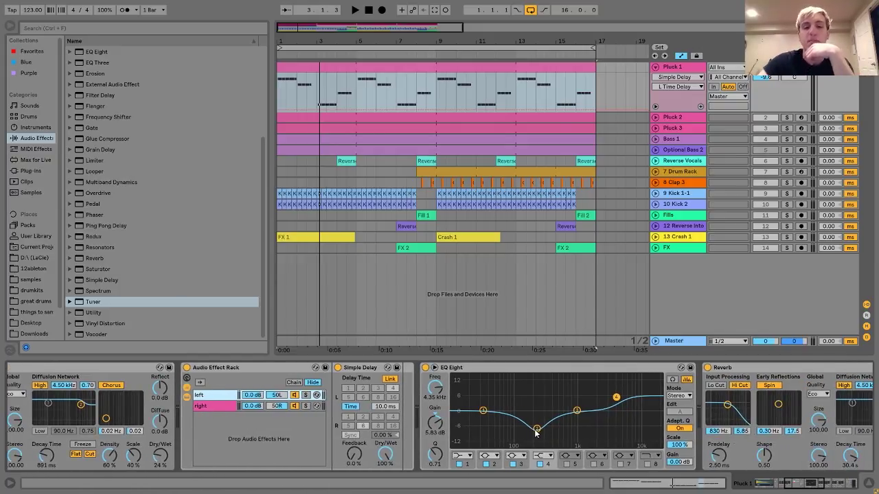
pyautogui.hscroll(1, 537, 431)
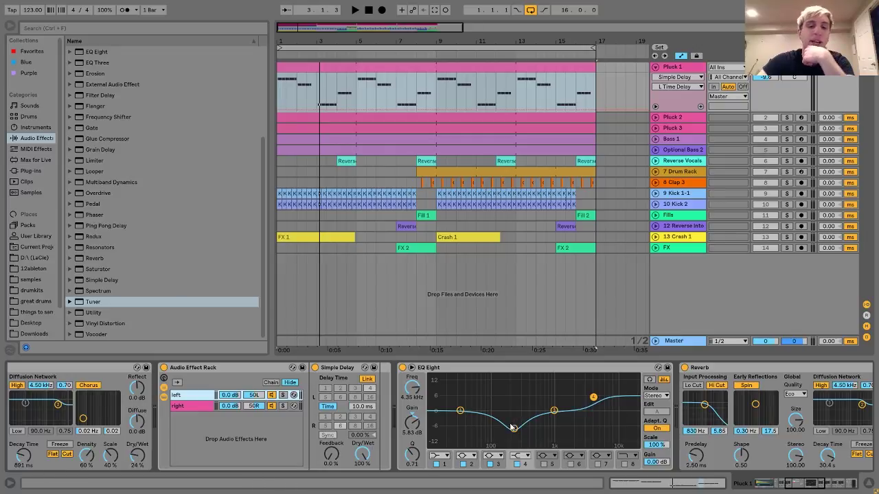
pyautogui.hscroll(4, 511, 427)
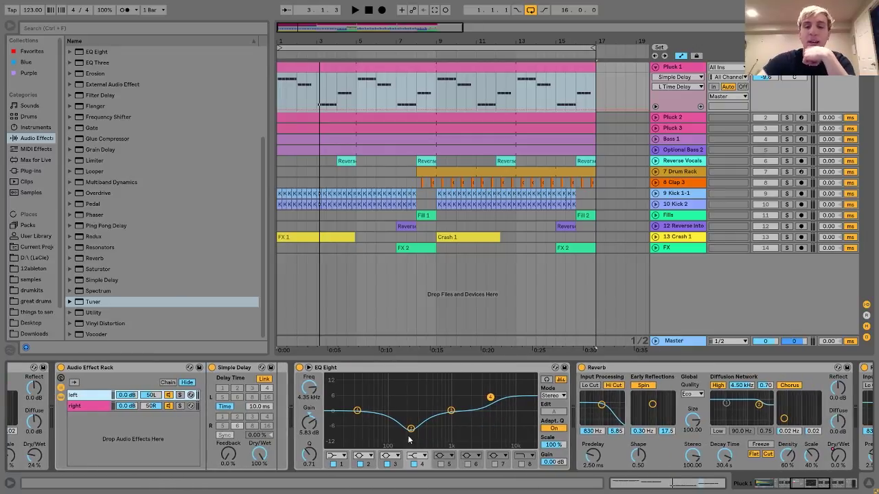
pyautogui.hscroll(10, 489, 403)
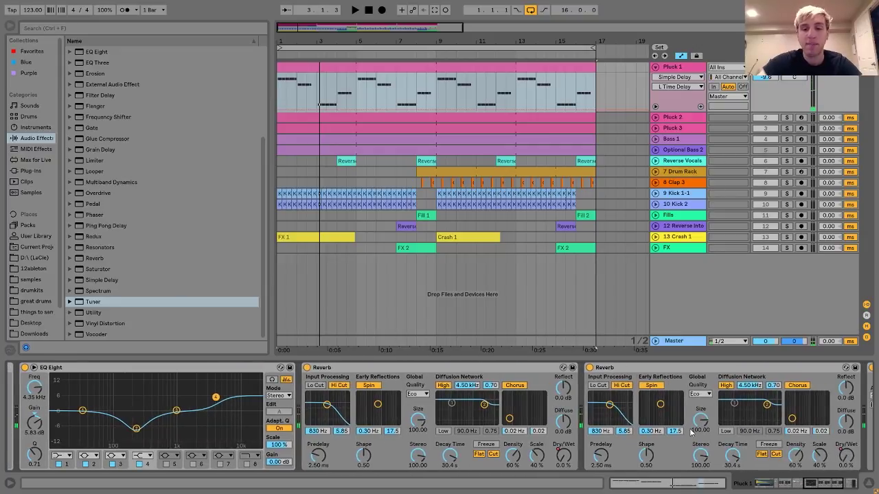
pyautogui.hscroll(2, 511, 405)
pyautogui.rightClick(519, 456)
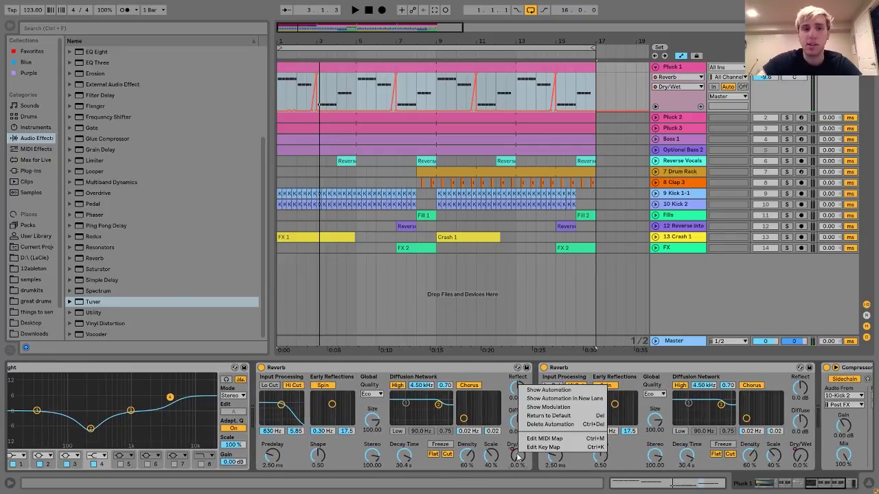
pyautogui.click(793, 445)
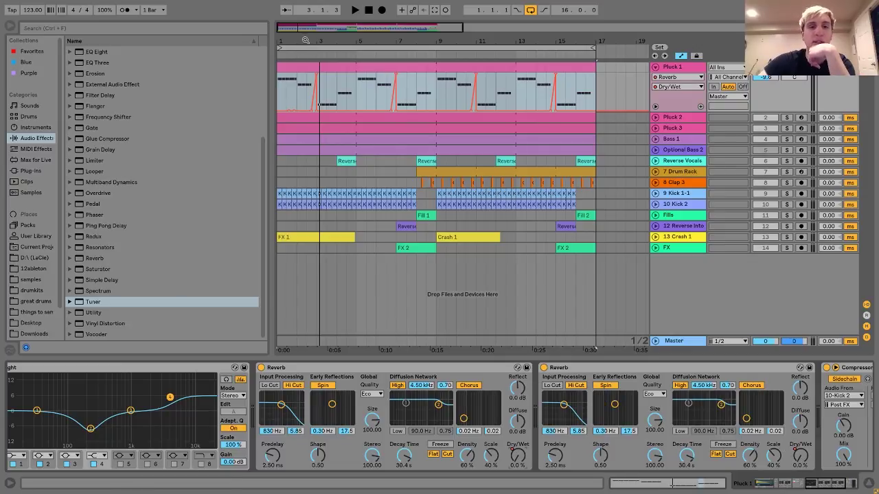
# Play the arrangement from 2.3.1 to hear the Reverb Dry/Wet automation ramp leading into bar 3
pyautogui.moveTo(306, 41); pyautogui.dragTo(372, 96)
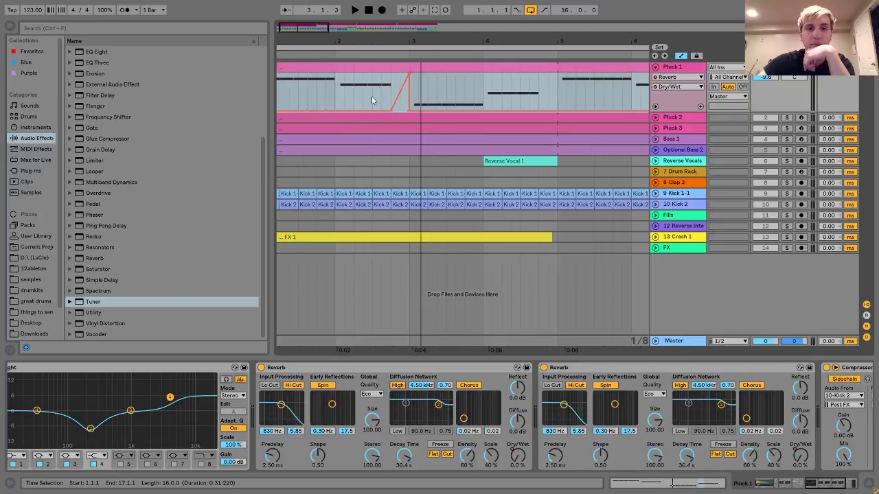
pyautogui.click(371, 96)
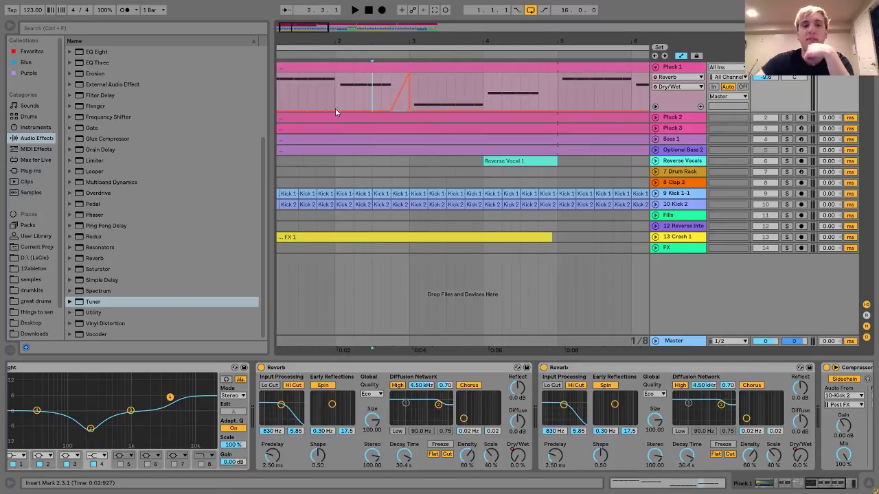
pyautogui.press('space')
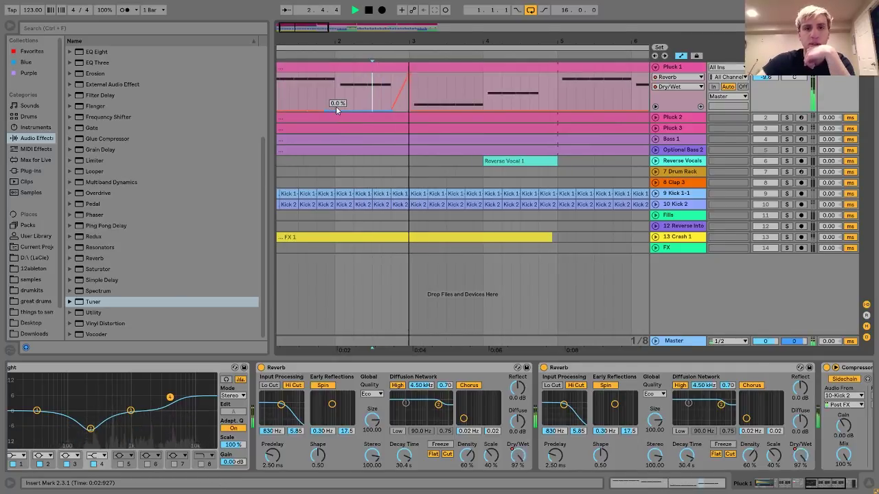
pyautogui.press('space')
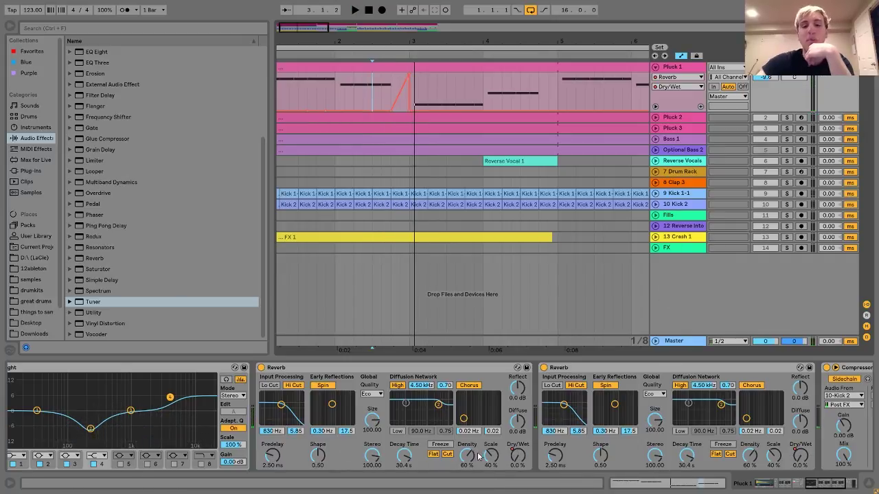
# Toggle the second long Reverb off and on, and set the first one's Decay Time to 27.8 s
pyautogui.click(544, 368)
pyautogui.click(544, 368)
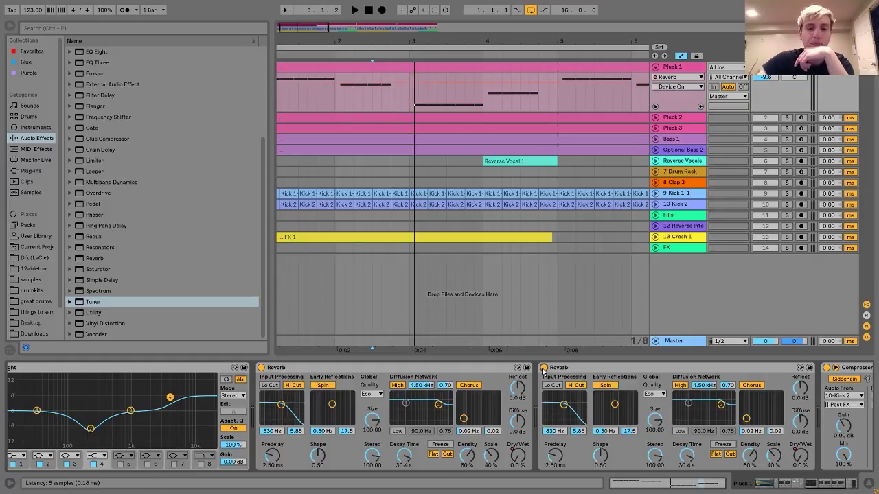
pyautogui.click(404, 455)
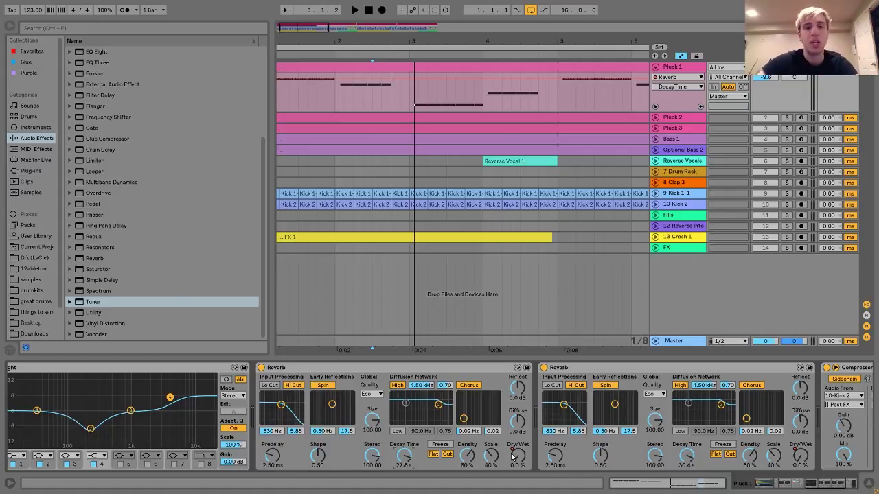
# Select the beat from 2.4.1 to 3.1.1 on Pluck 1 and show the first long Reverb's Dry/Wet automation there
pyautogui.moveTo(401, 51); pyautogui.dragTo(400, 56)
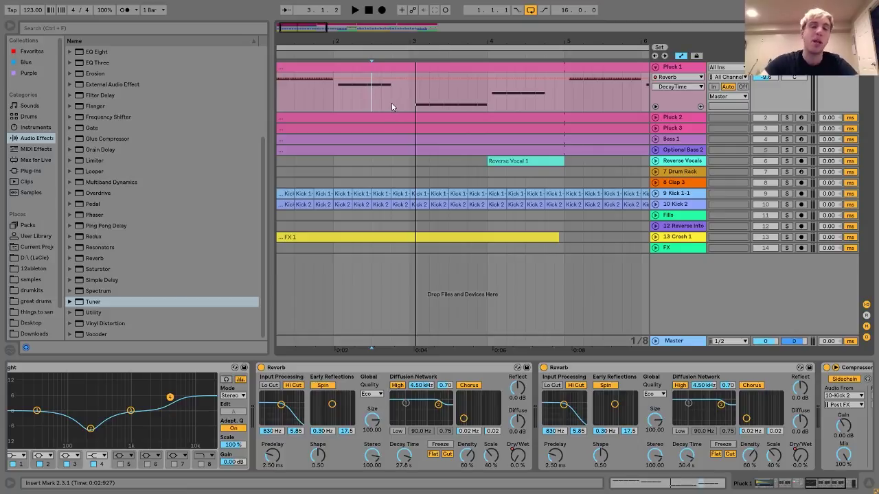
pyautogui.click(391, 106)
pyautogui.moveTo(402, 31); pyautogui.dragTo(507, 95)
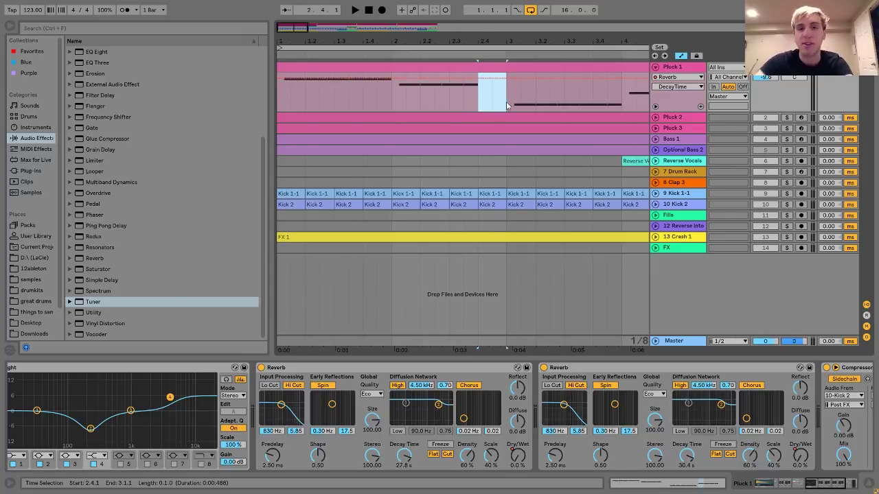
pyautogui.rightClick(513, 462)
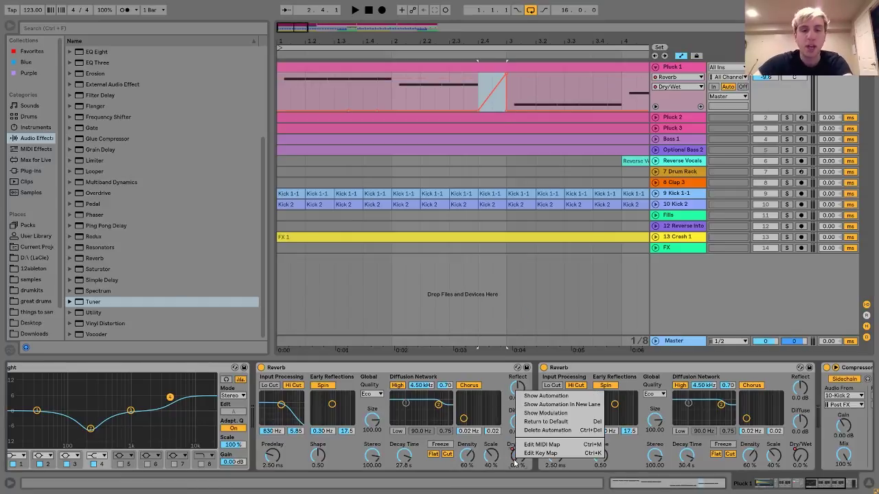
# Play the arrangement from the start of bar 2 through the Dry/Wet ramp, stopping just after bar 3 begins
pyautogui.click(477, 97)
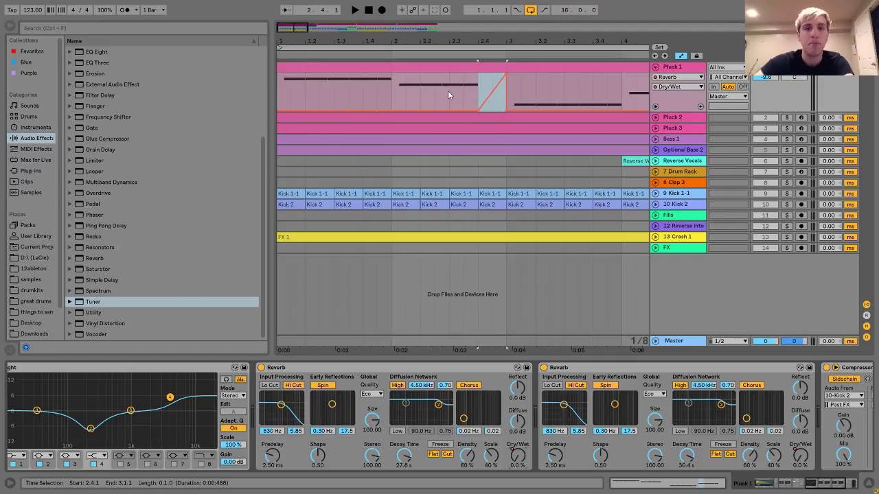
pyautogui.click(389, 94)
pyautogui.press('space')
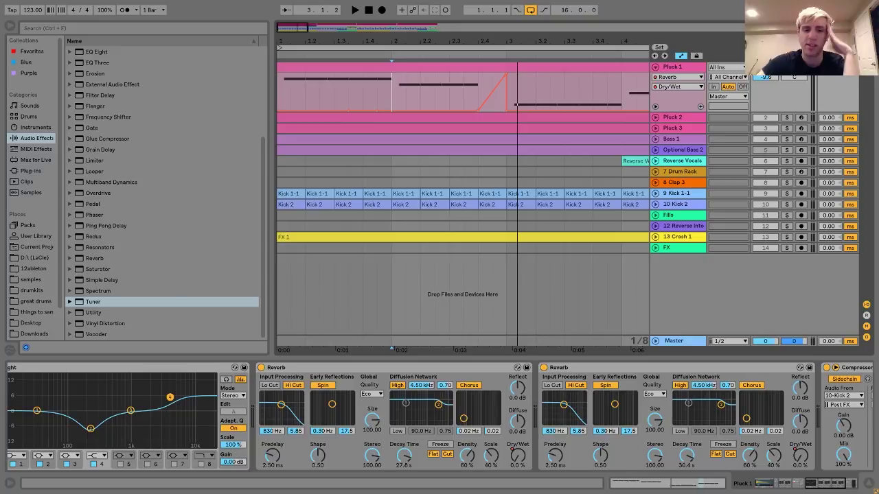
# Compare playback from 2.2.3 on Pluck 1 with the second long Reverb turned off and then turned back on
pyautogui.hscroll(5, 537, 443)
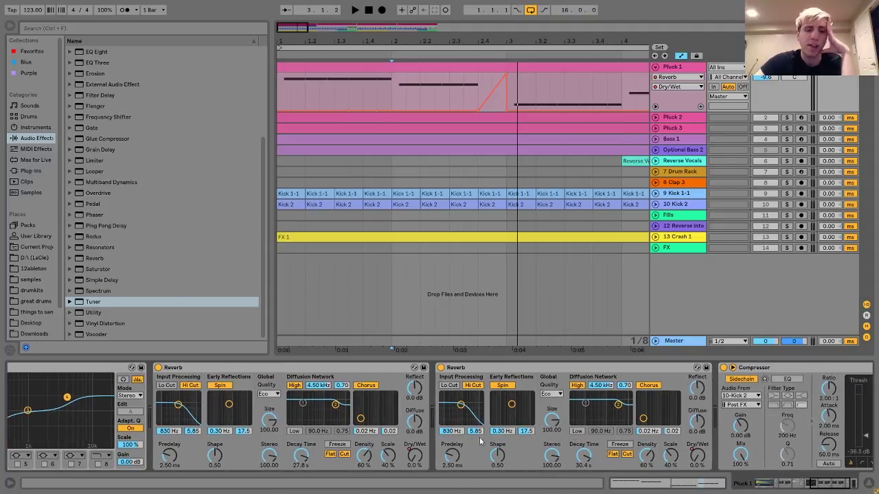
pyautogui.click(440, 367)
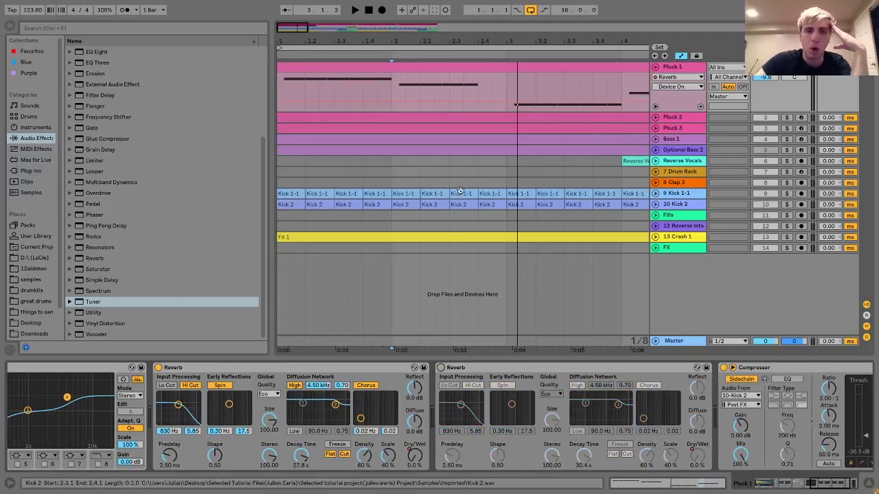
pyautogui.click(435, 88)
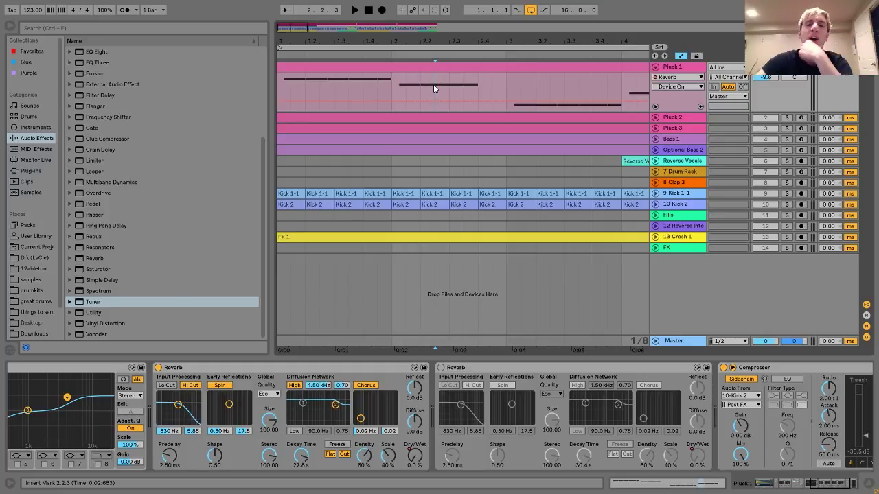
pyautogui.press('space')
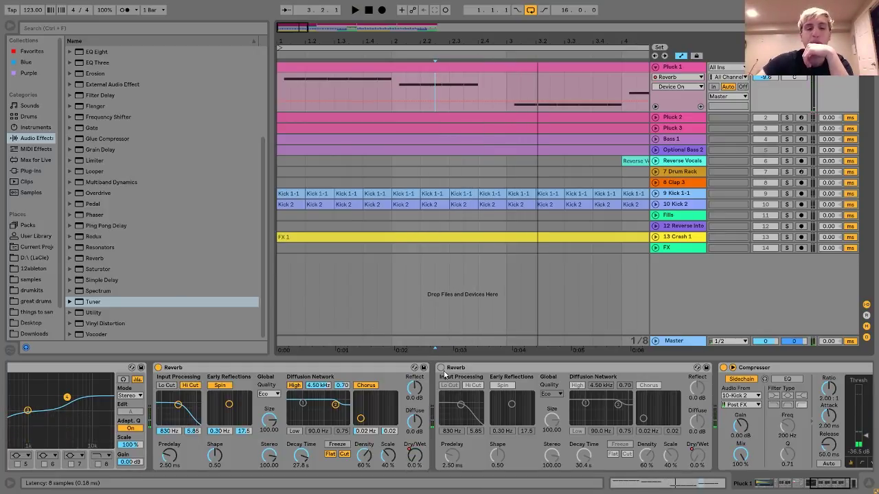
pyautogui.click(442, 368)
pyautogui.press('space')
pyautogui.press('space')
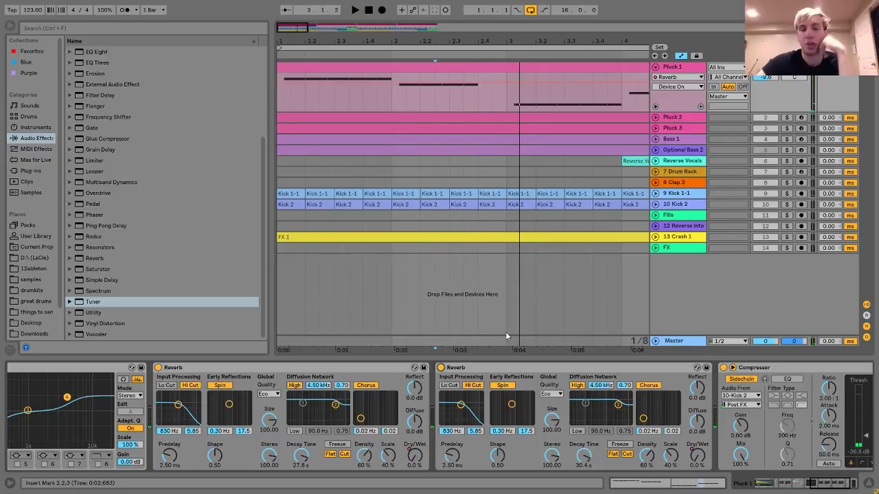
# Solo and arm the Pluck 2 track, zooming the arrangement out to about ten bars
pyautogui.hscroll(3, 505, 332)
pyautogui.hscroll(4, 721, 442)
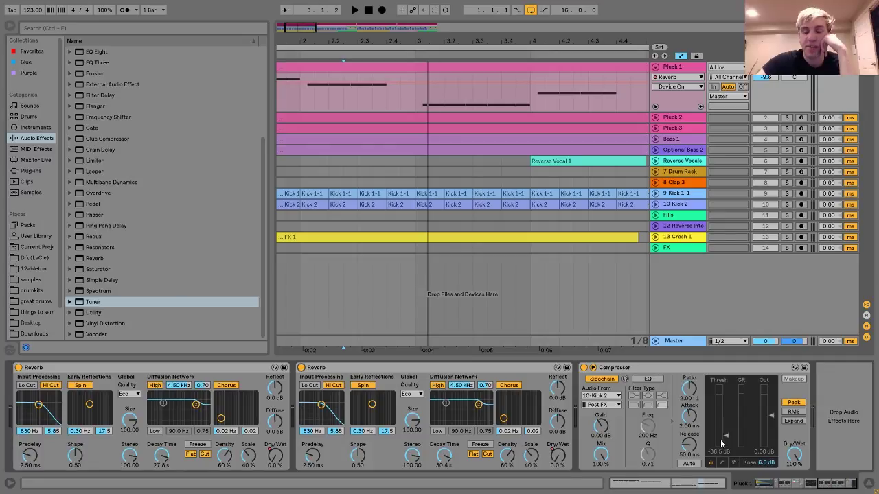
pyautogui.click(787, 117)
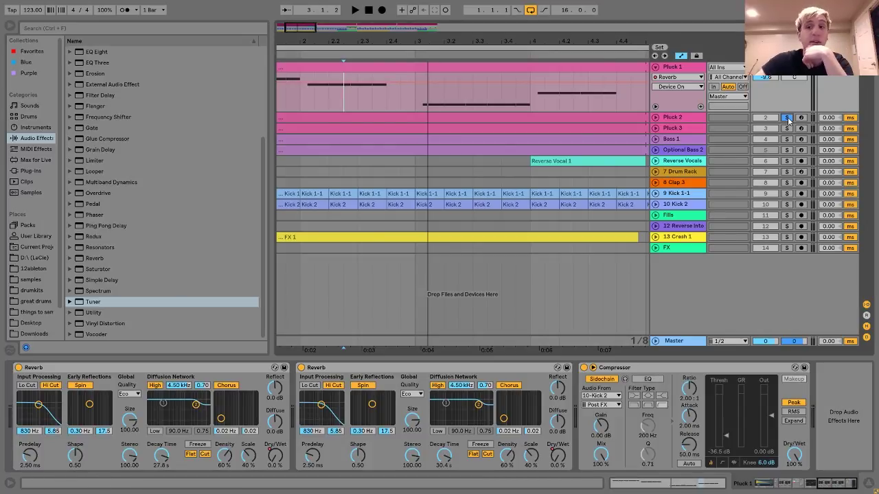
pyautogui.click(493, 268)
pyautogui.press('-')
pyautogui.press('-')
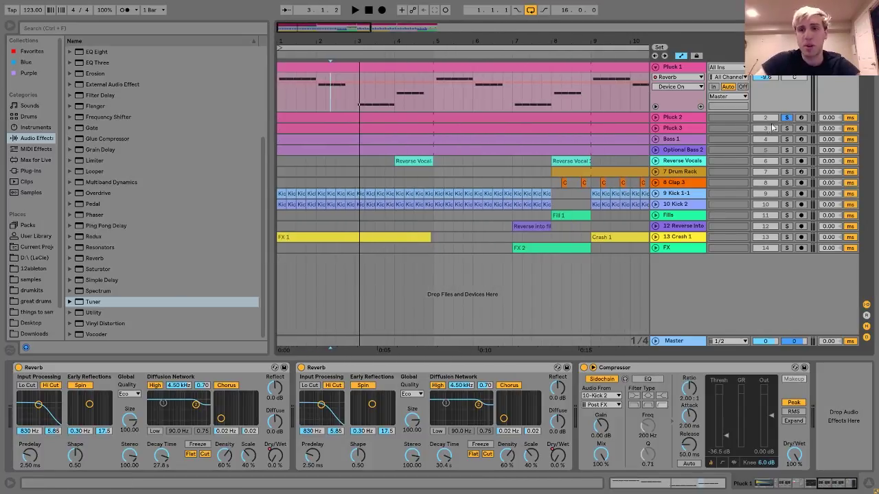
pyautogui.click(800, 119)
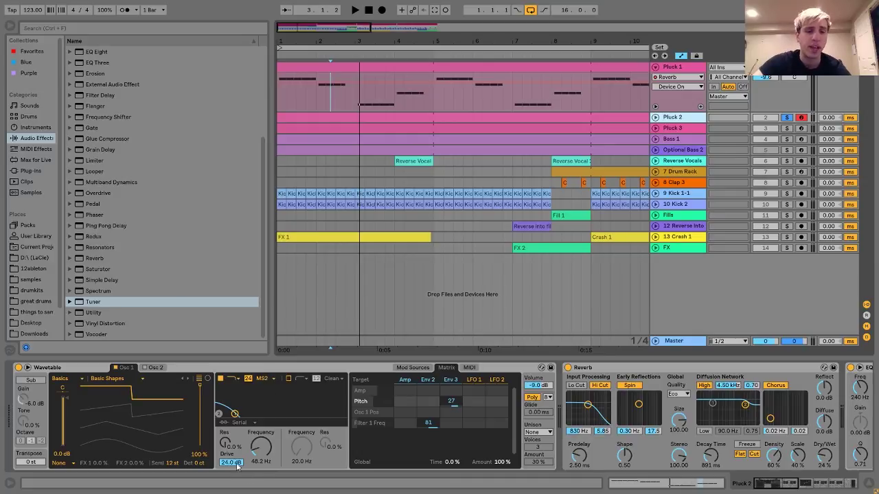
# Check Wavetable's Filter 1 circuit types, try resetting its Drive to 0 dB while playing notes, and undo the reset
pyautogui.click(263, 378)
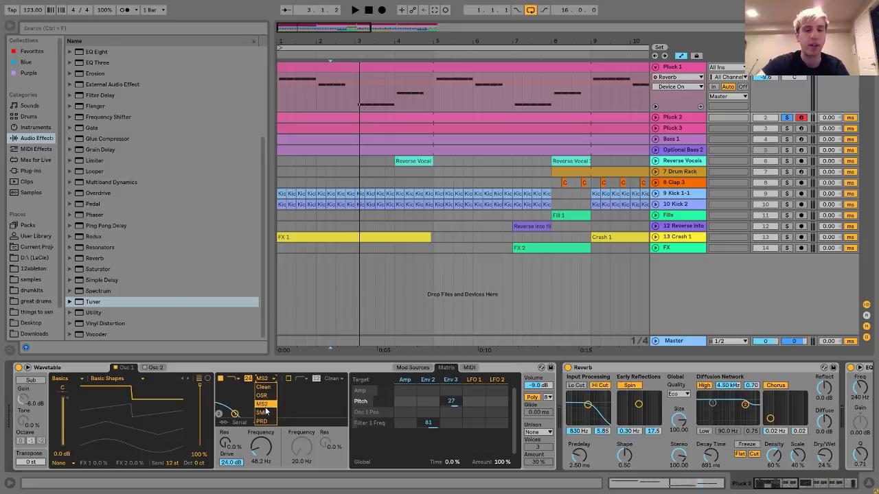
pyautogui.click(324, 400)
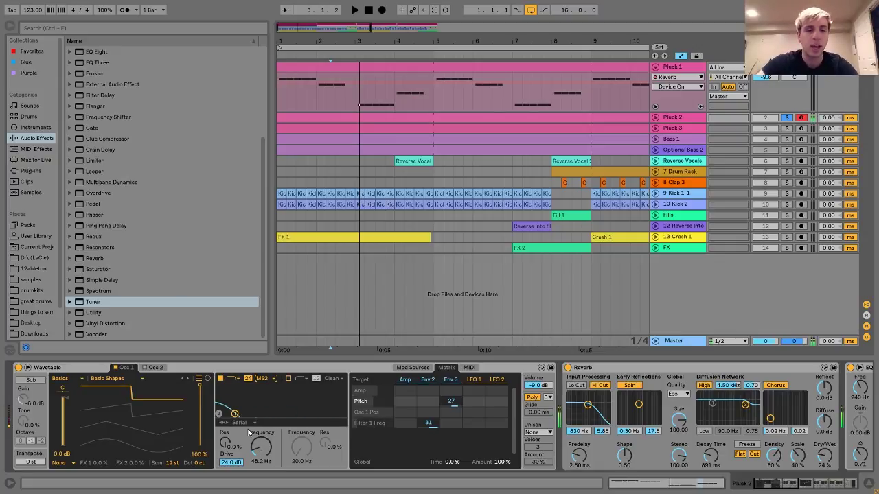
pyautogui.click(232, 463)
pyautogui.press('Delete')
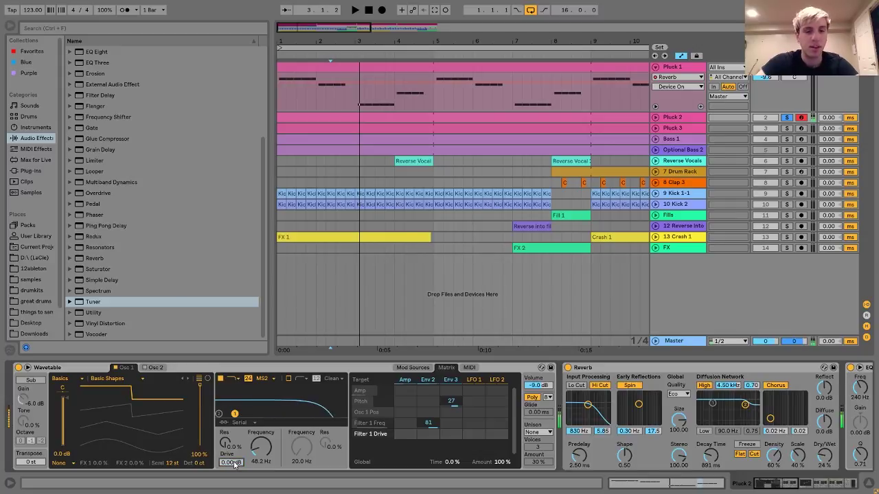
pyautogui.hotkey('ctrl', 'z')
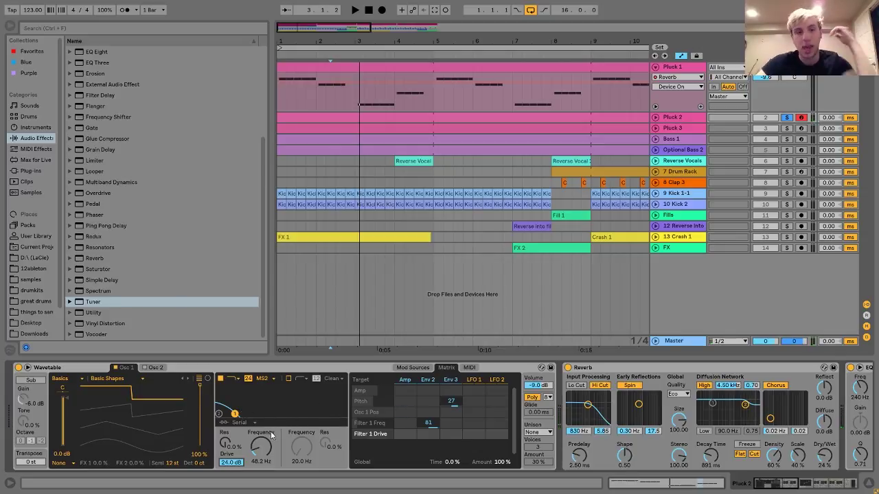
# Examine Wavetable's Amp, Env 2 and Env 3 envelope shapes on Pluck 2
pyautogui.click(406, 380)
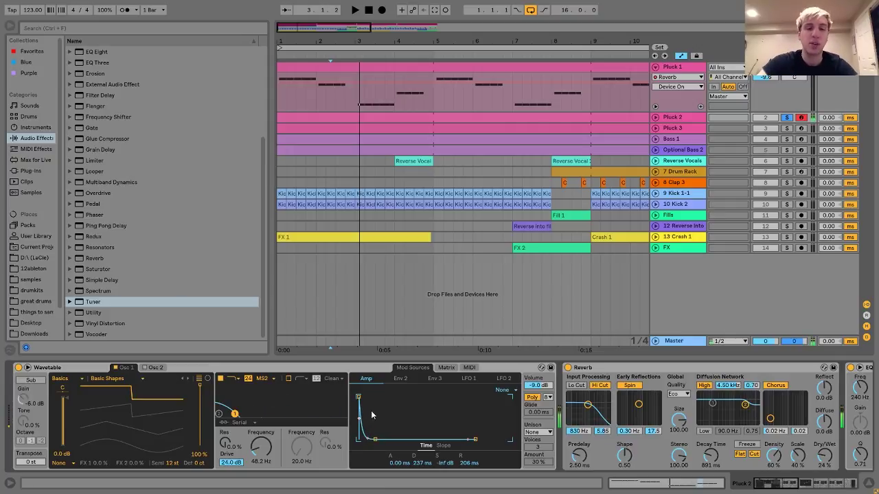
pyautogui.click(402, 381)
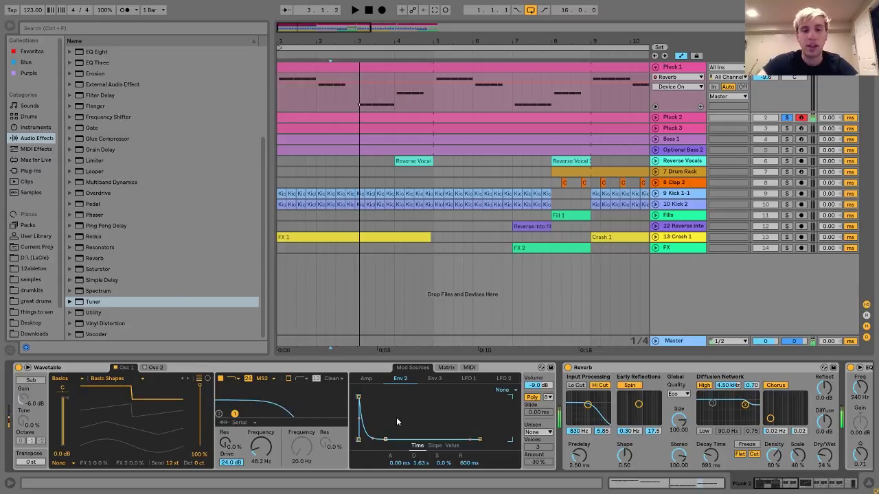
pyautogui.click(434, 379)
pyautogui.rightClick(443, 367)
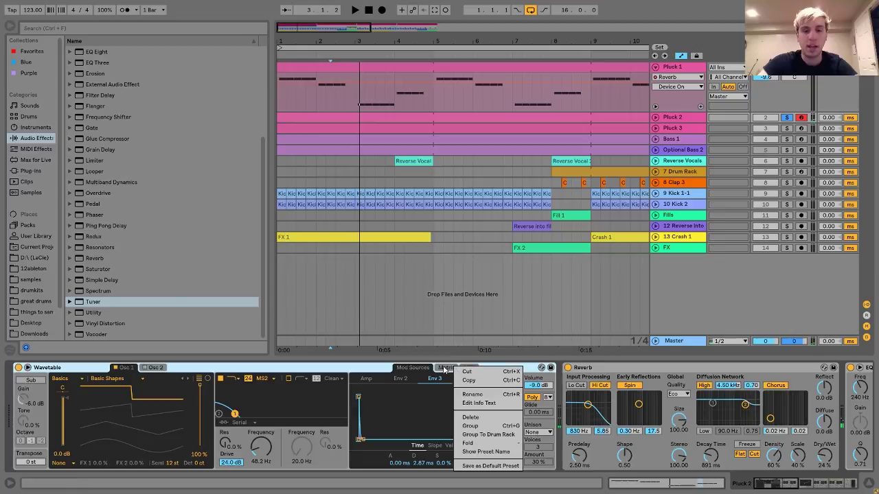
pyautogui.click(398, 404)
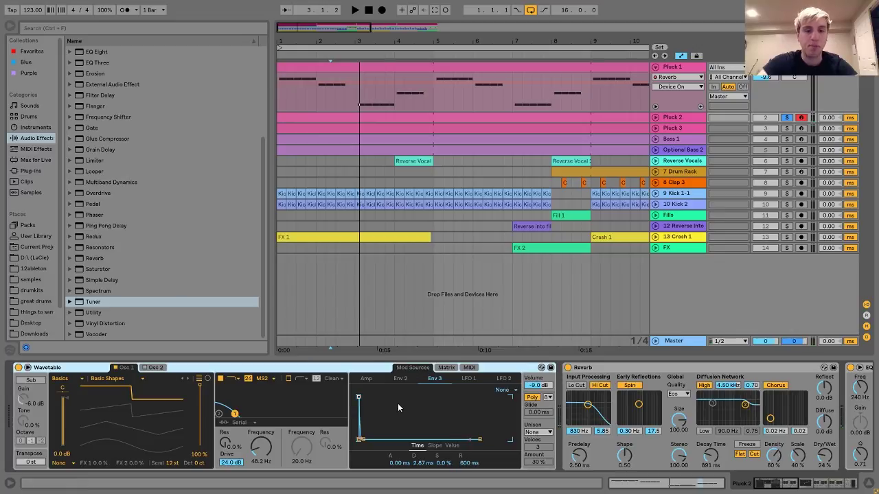
# Try resetting the Env 3 modulation amount on Pitch to 0 in Wavetable's matrix, and undo it
pyautogui.click(446, 368)
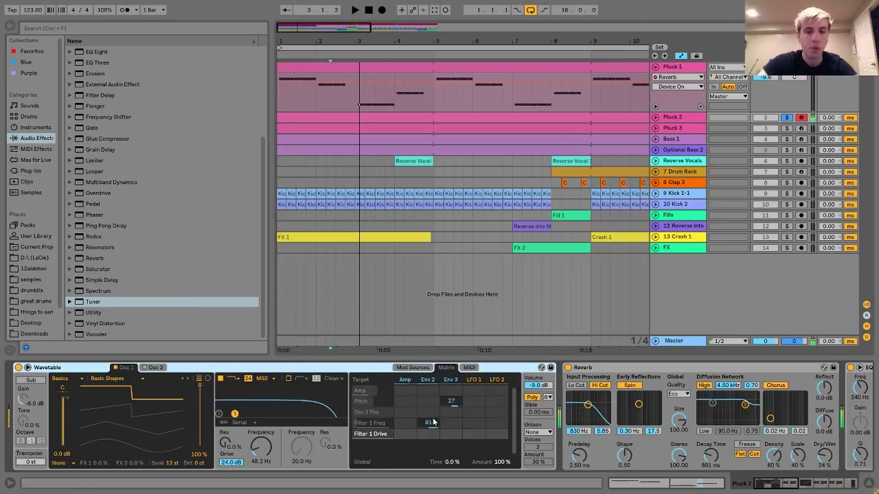
pyautogui.doubleClick(453, 402)
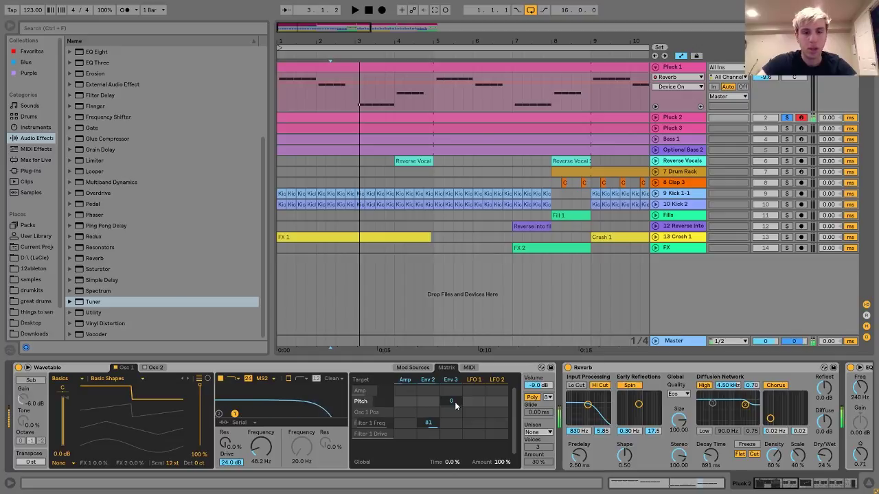
pyautogui.hotkey('ctrl', 'z')
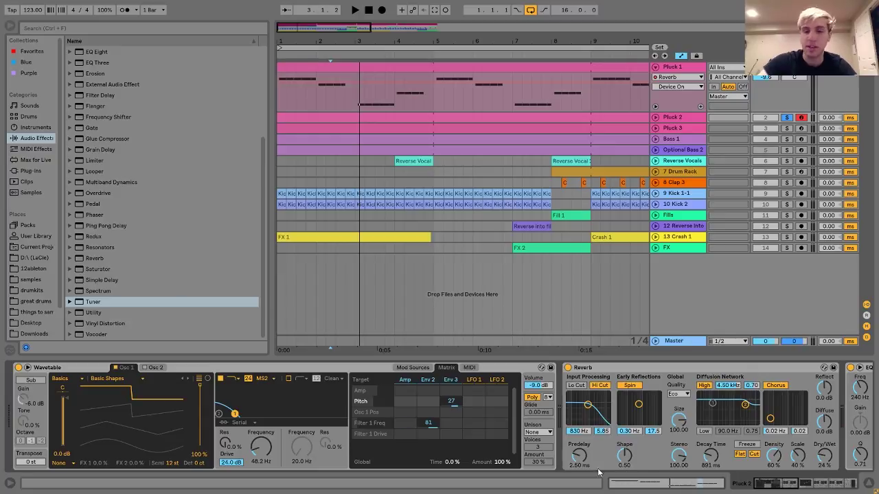
# Switch EQ Eight's band 1 low cut and band 4 high shelf on Pluck 2 off and back on, one after the other
pyautogui.moveTo(782, 486); pyautogui.dragTo(791, 484)
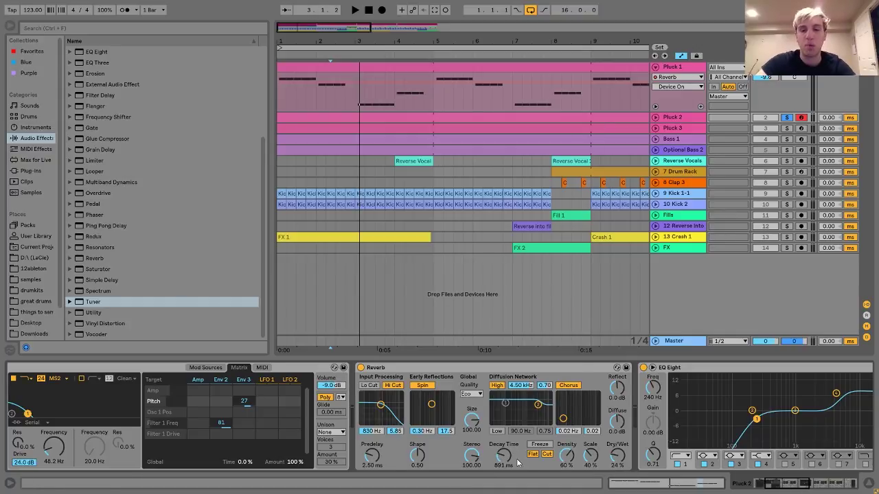
pyautogui.hscroll(5, 518, 464)
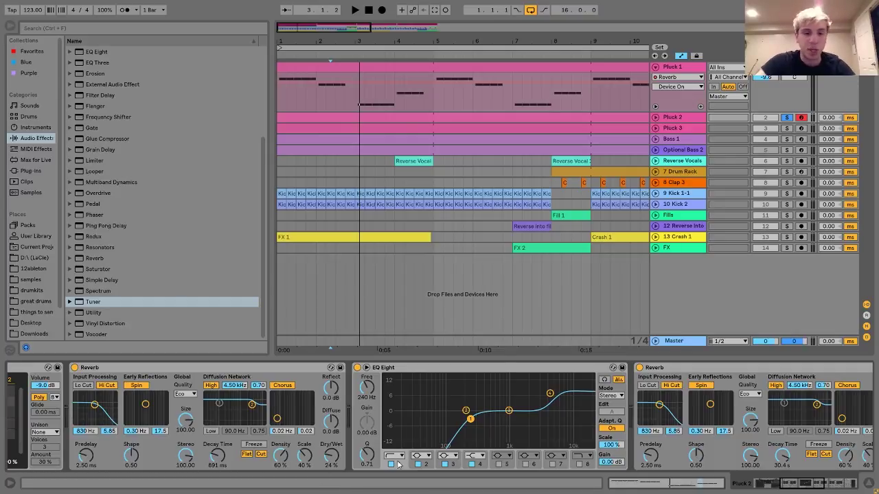
pyautogui.rightClick(393, 465)
pyautogui.click(393, 465)
pyautogui.click(393, 465)
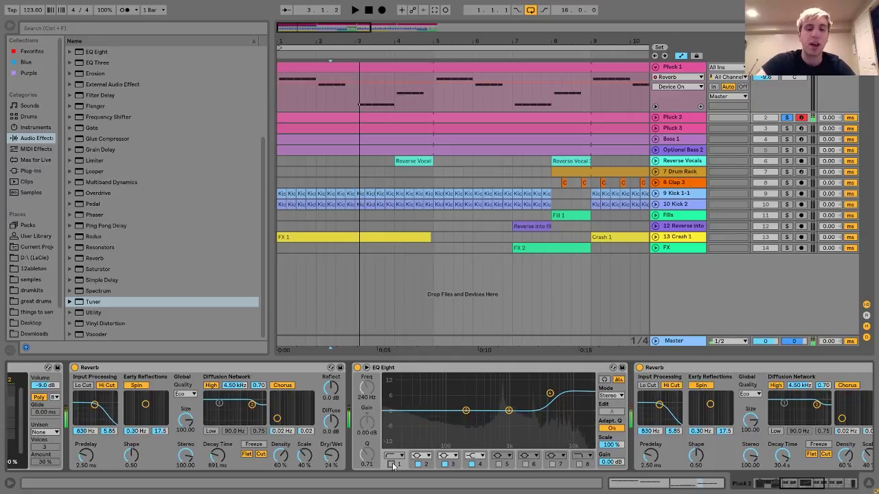
pyautogui.click(393, 465)
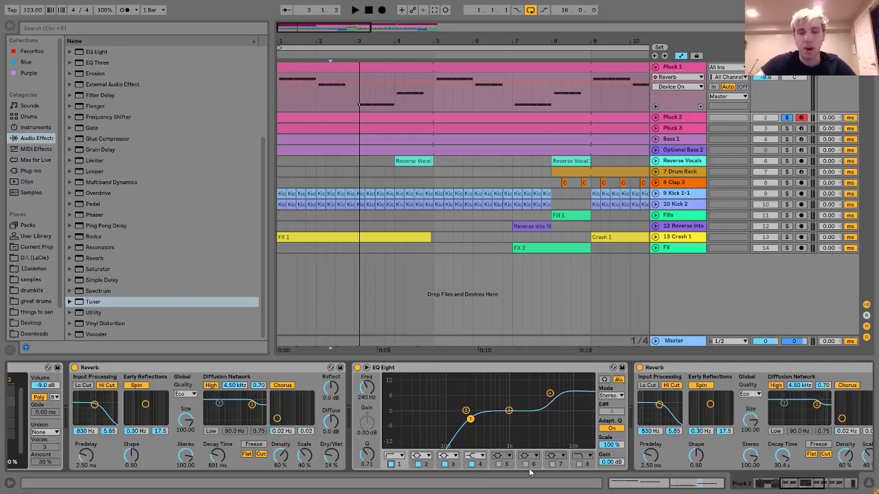
pyautogui.click(472, 464)
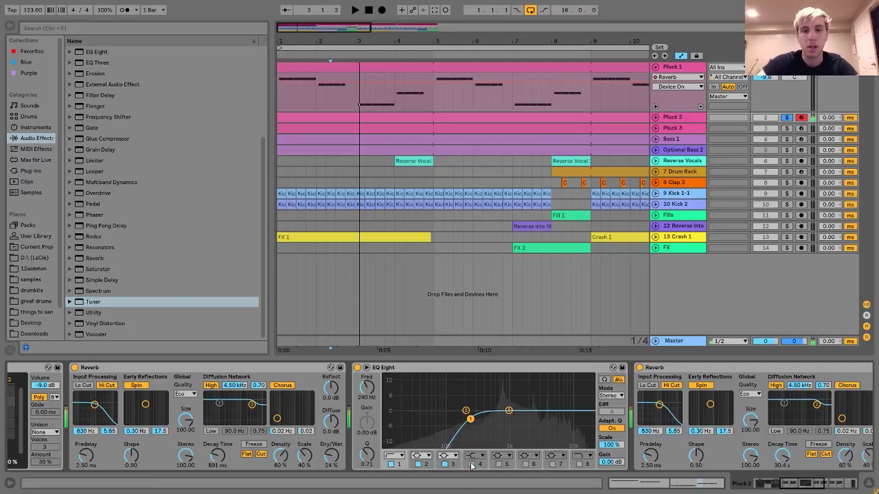
pyautogui.click(471, 465)
# Show the Dry/Wet automation of the first long Reverb on Pluck 2
pyautogui.hscroll(5, 642, 381)
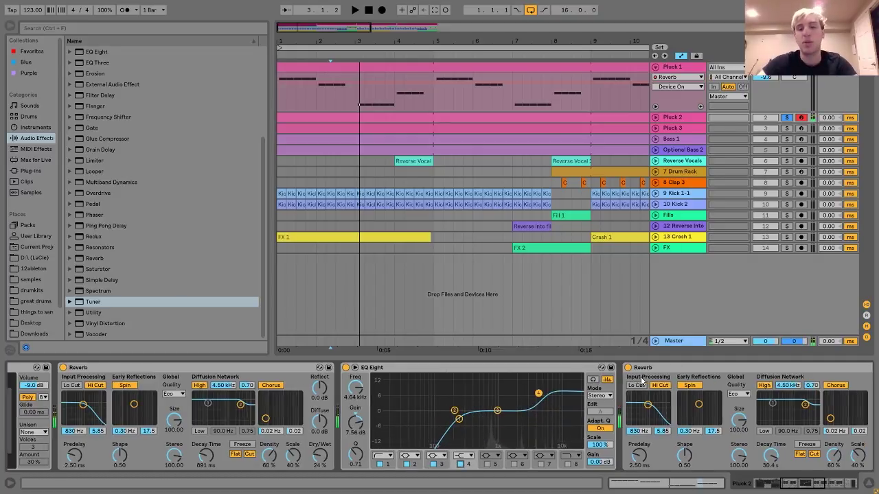
pyautogui.hscroll(6, 642, 381)
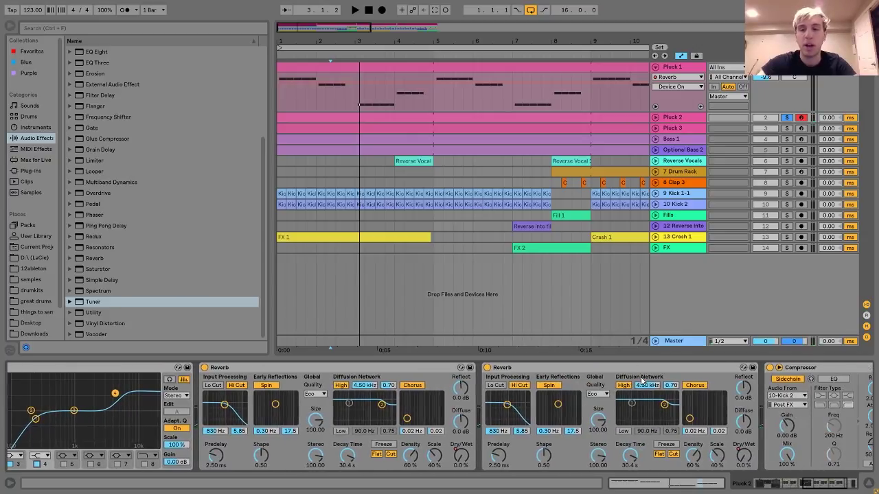
pyautogui.rightClick(460, 464)
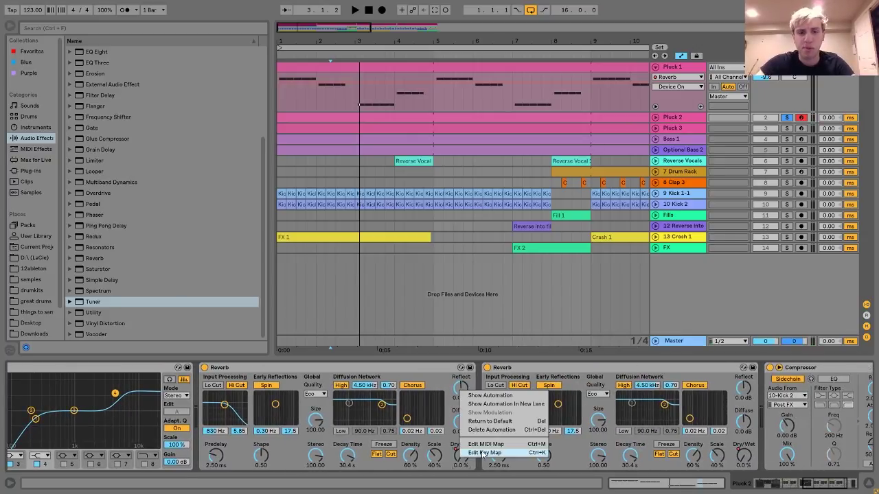
pyautogui.click(494, 396)
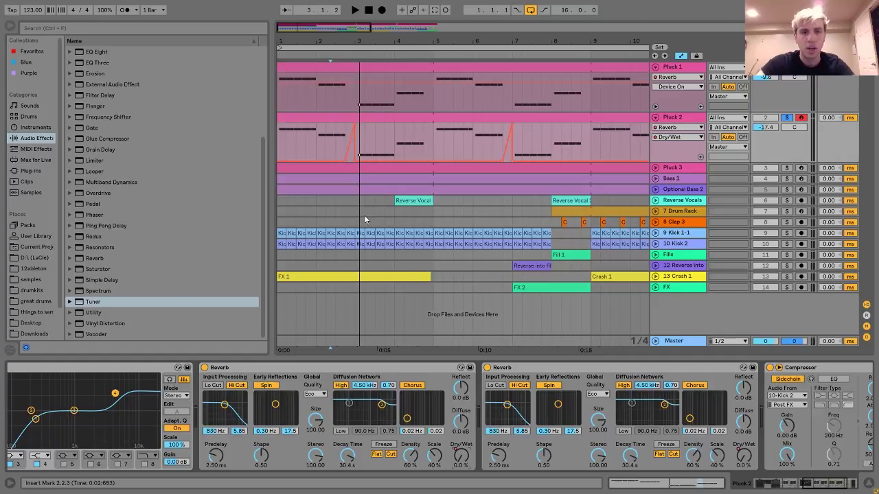
# Solo, arm and select the Pluck 3 track, and bring up its Pluck One Shot 1 sampler
pyautogui.hscroll(4, 688, 417)
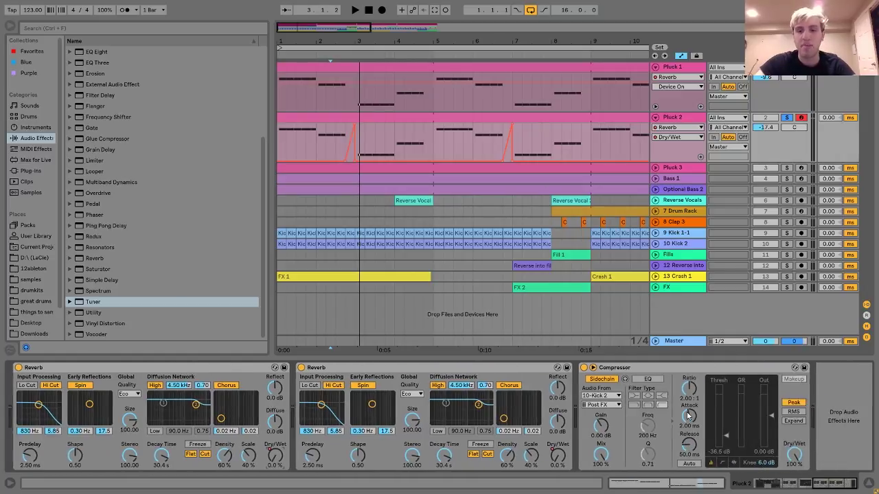
pyautogui.click(801, 167)
pyautogui.click(669, 168)
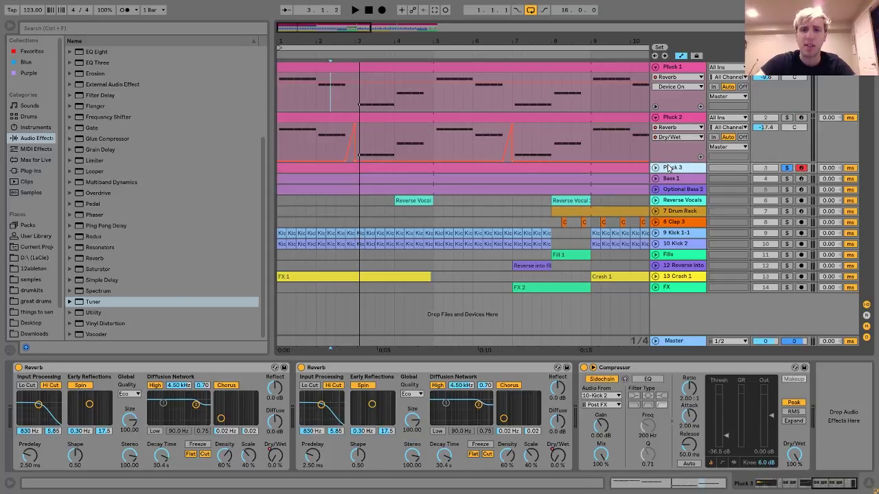
pyautogui.hscroll(-5, 450, 363)
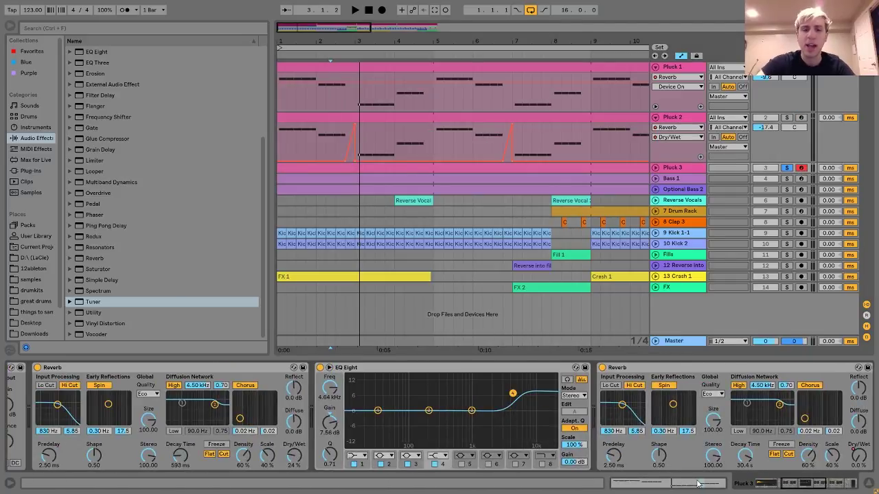
pyautogui.hscroll(-5, 451, 454)
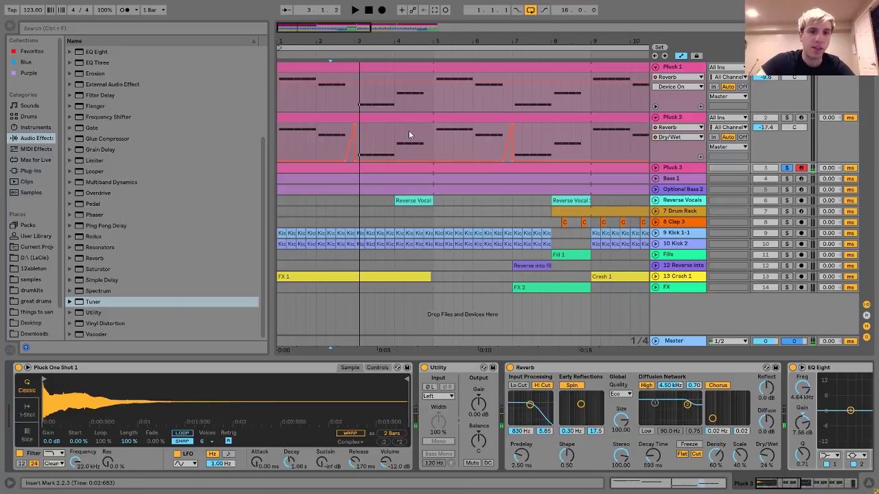
# Select the short Reverb after Utility on Pluck 3 and examine its settings alongside EQ Eight
pyautogui.scroll(-1, 384, 412)
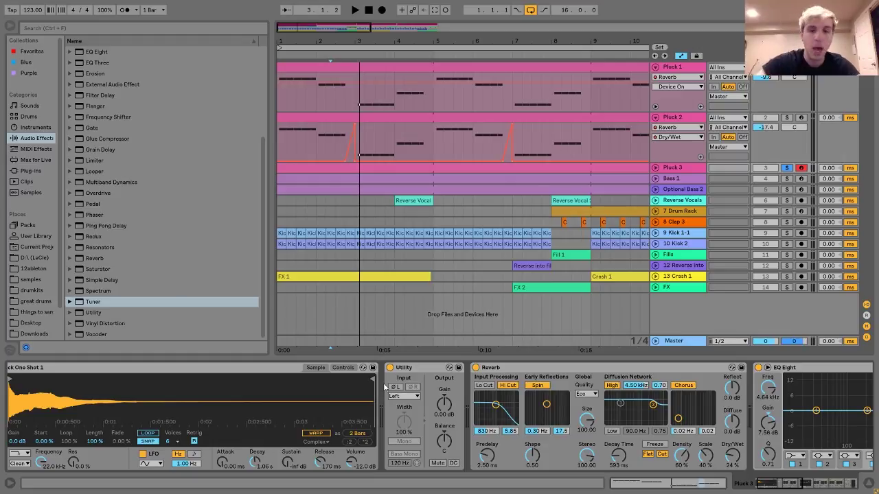
pyautogui.scroll(-4, 385, 399)
pyautogui.click(461, 384)
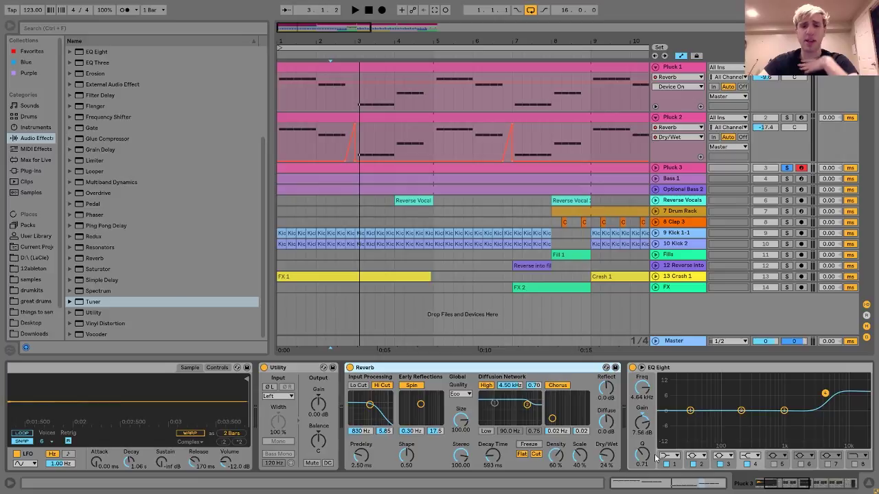
# Examine the rest of the Pluck 3 chain, from EQ Eight through the two long Reverbs to the sidechain Compressor
pyautogui.hscroll(1, 656, 458)
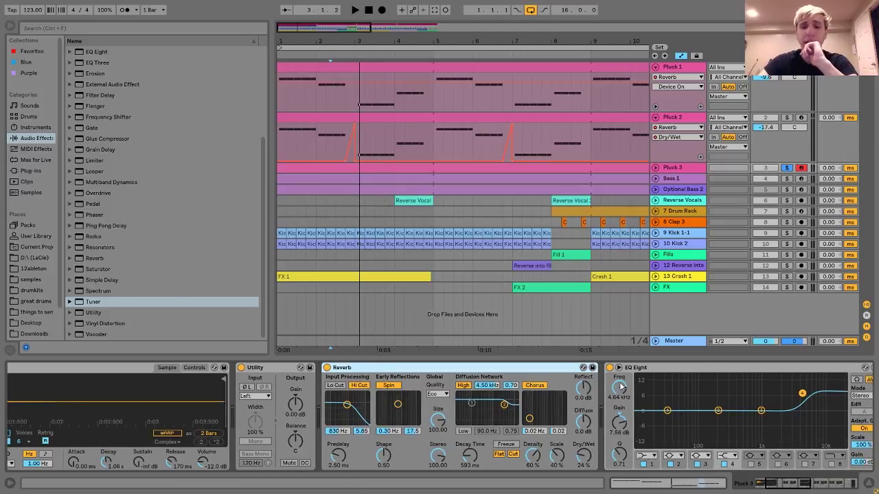
pyautogui.hscroll(2, 620, 386)
pyautogui.hscroll(6, 619, 381)
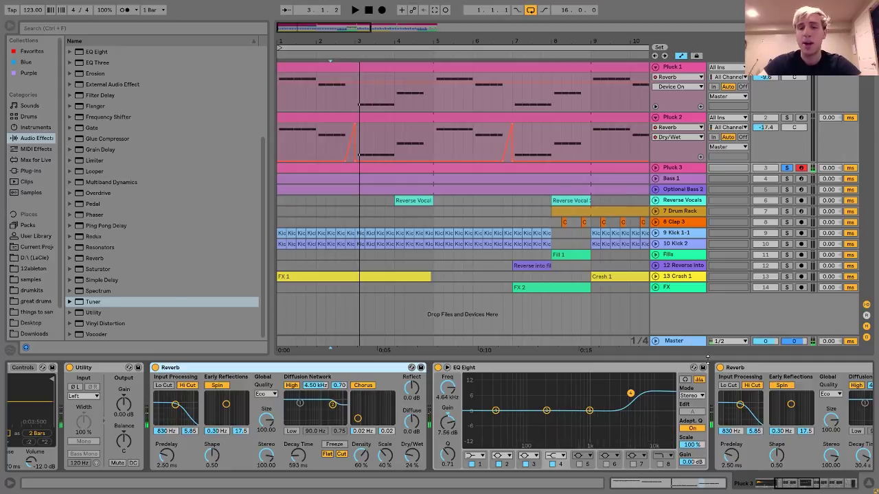
pyautogui.hscroll(20, 544, 424)
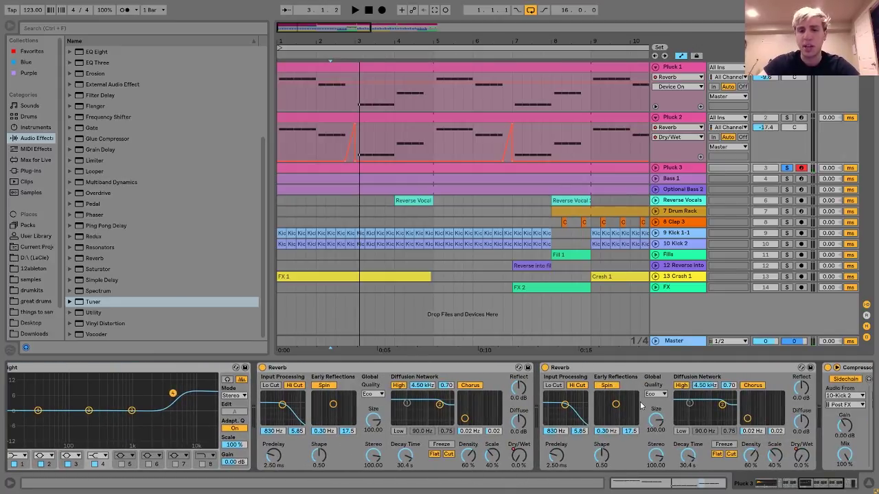
pyautogui.hscroll(10, 520, 477)
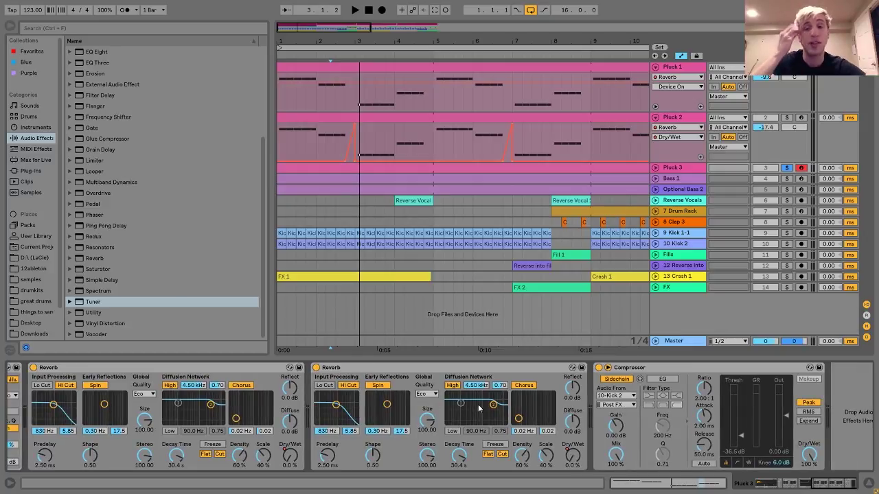
# Solo Pluck 2 alongside Pluck 3 and compare the effect chains of Pluck 1, Pluck 2 and Pluck 3
pyautogui.click(787, 118)
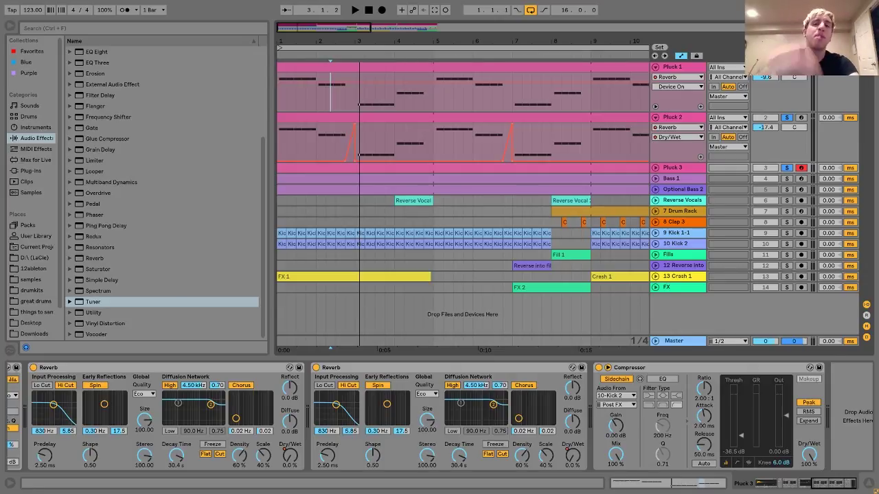
pyautogui.click(681, 69)
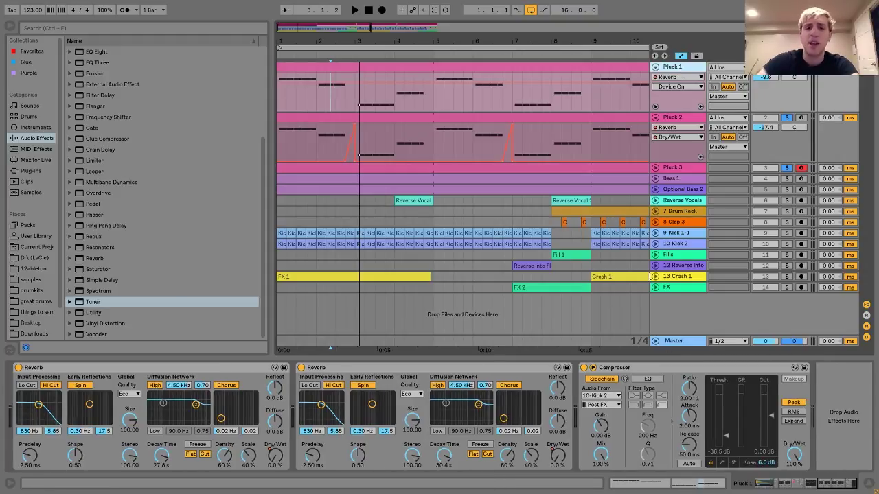
pyautogui.click(681, 120)
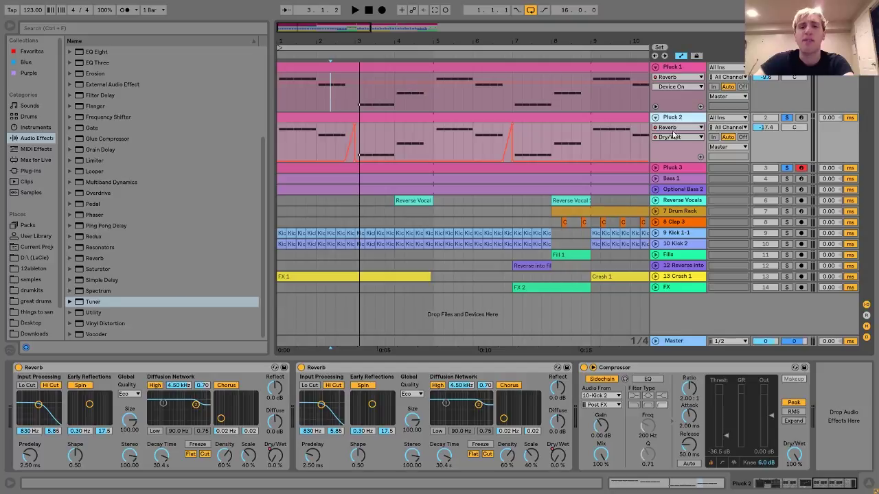
pyautogui.click(672, 169)
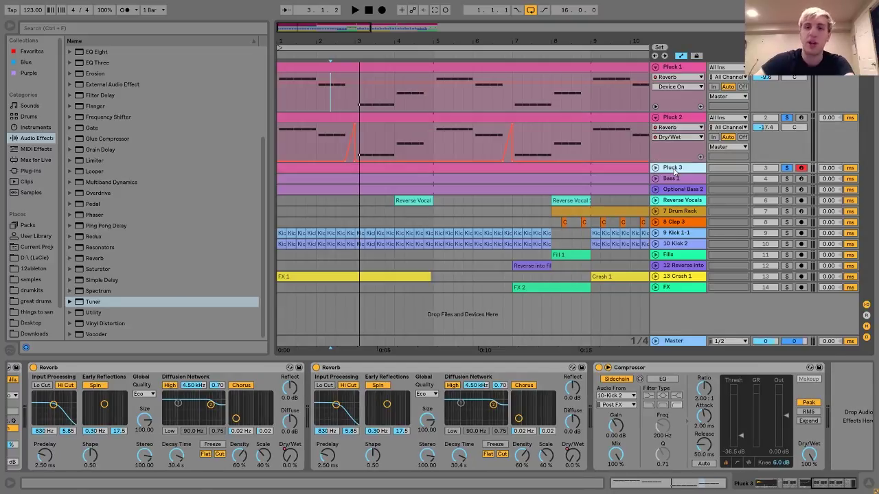
pyautogui.hscroll(-5, 138, 437)
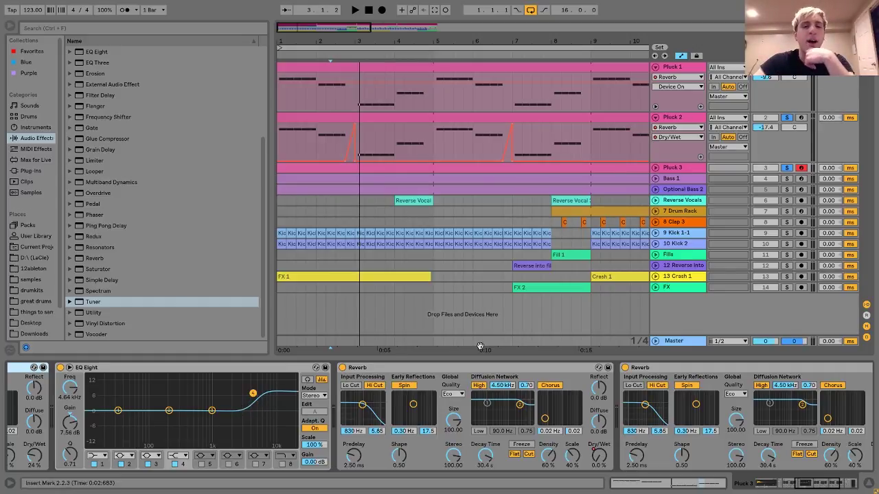
pyautogui.click(626, 188)
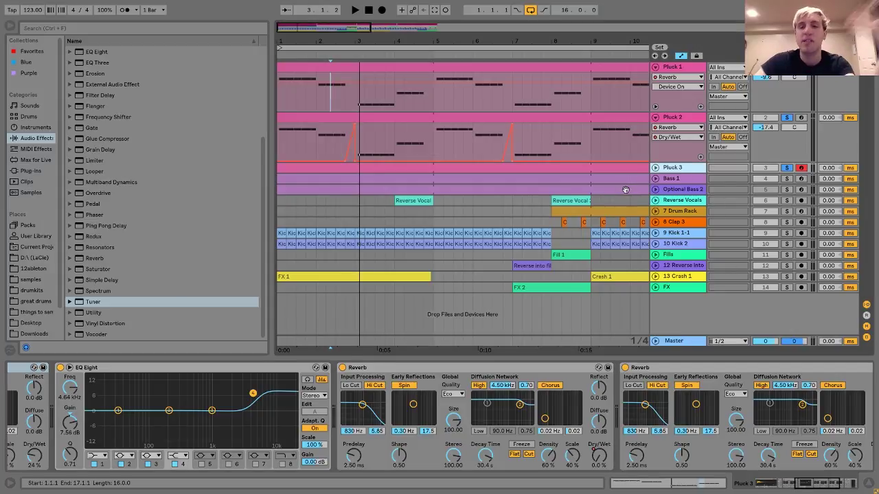
pyautogui.press('Up')
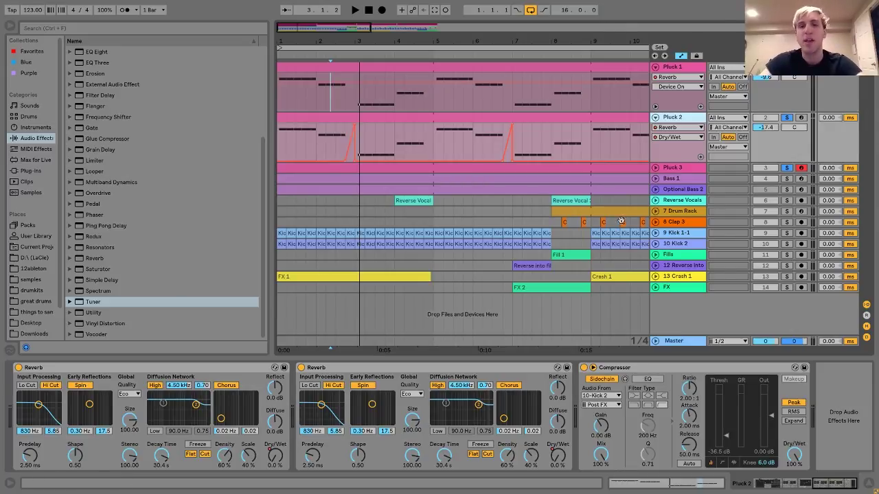
# Select the Pluck 2 clip and briefly play the soloed plucks from the start of the arrangement
pyautogui.click(342, 120)
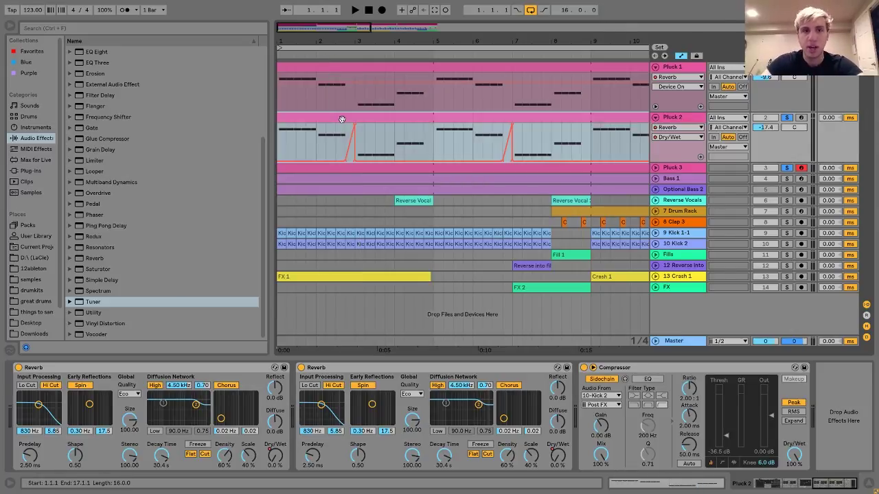
pyautogui.moveTo(387, 41); pyautogui.dragTo(383, 13)
pyautogui.press('space')
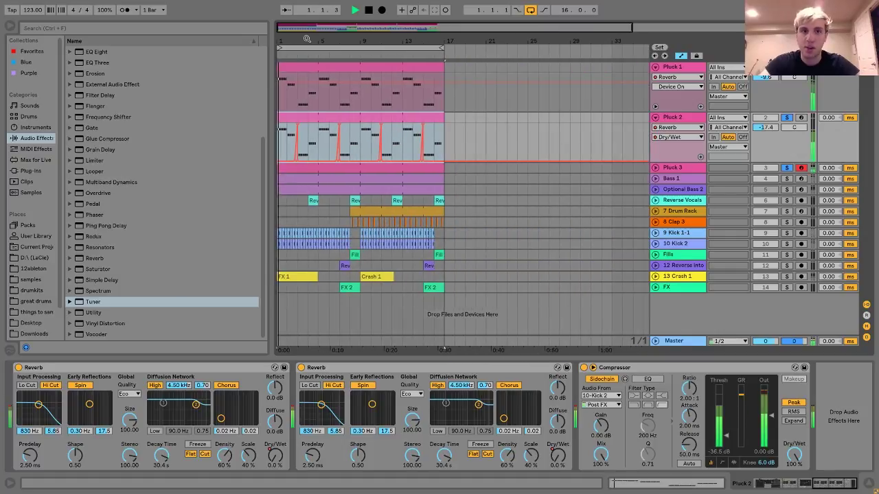
pyautogui.press('space')
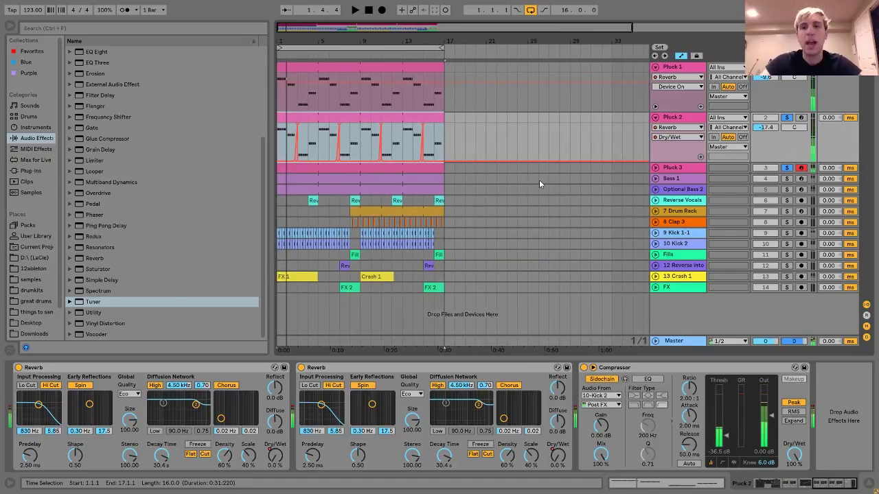
# Solo Bass 1, play it from the start while showing its Wavetable synth, and arm the track for live notes
pyautogui.click(681, 178)
pyautogui.click(787, 178)
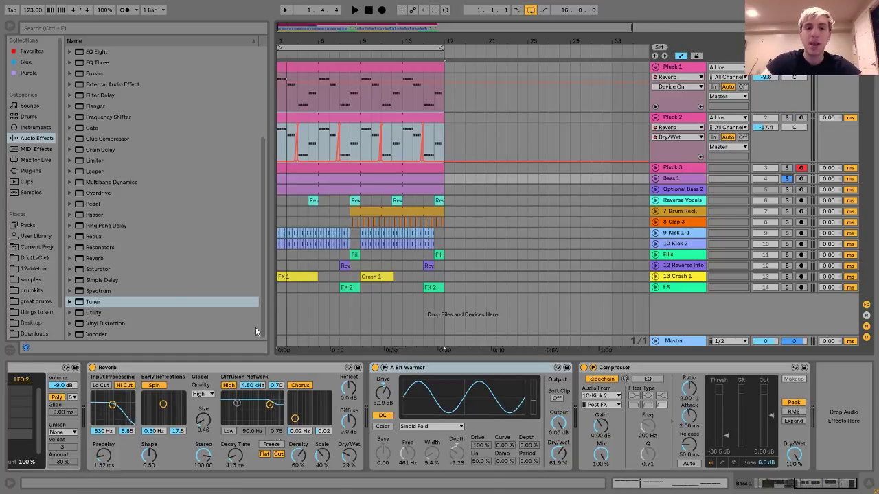
pyautogui.press('space')
pyautogui.hscroll(-5, 328, 414)
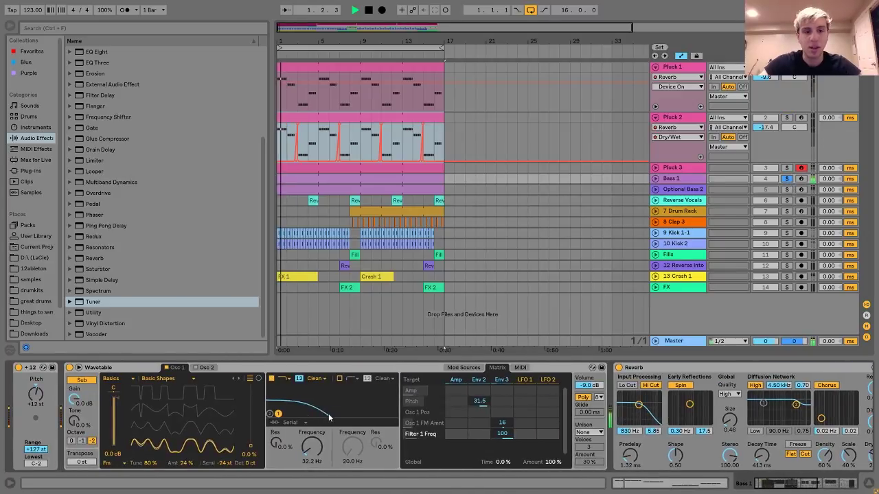
pyautogui.doubleClick(456, 404)
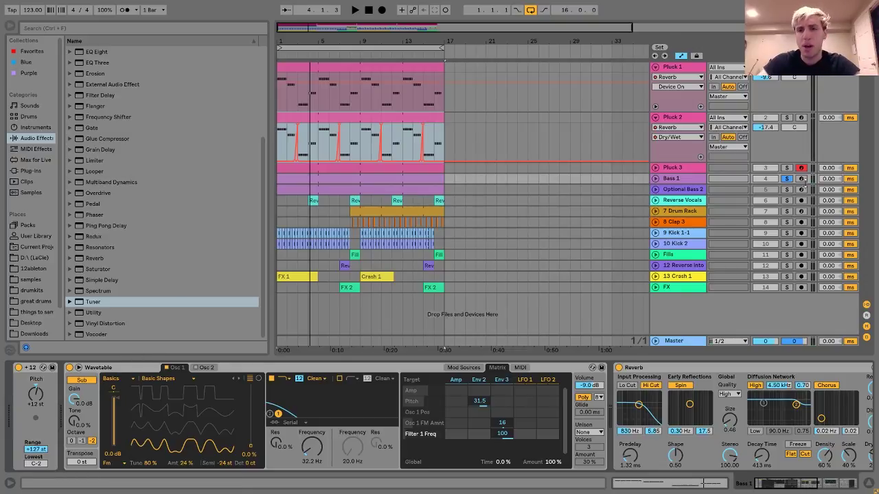
pyautogui.click(801, 178)
pyautogui.press('z')
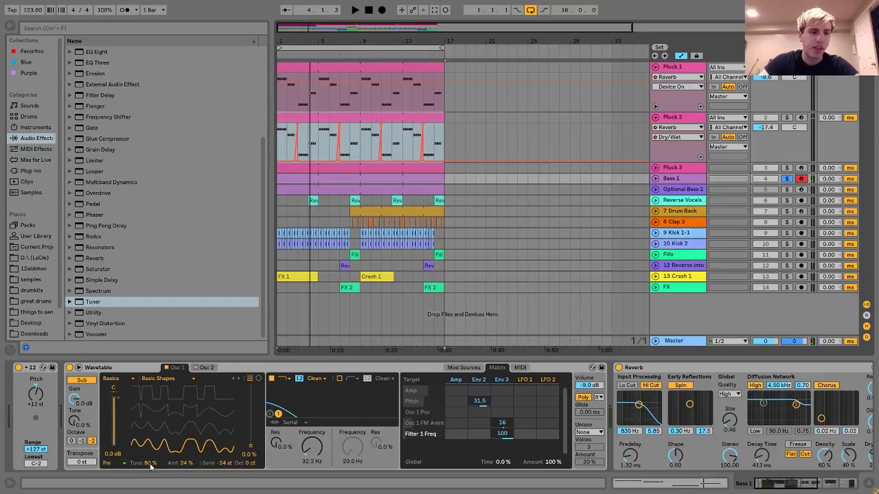
# Try Osc 1's FM Tune at 100%, restore it to 80%, and switch Wavetable's Filter 1 off and back on
pyautogui.moveTo(150, 466); pyautogui.dragTo(149, 467)
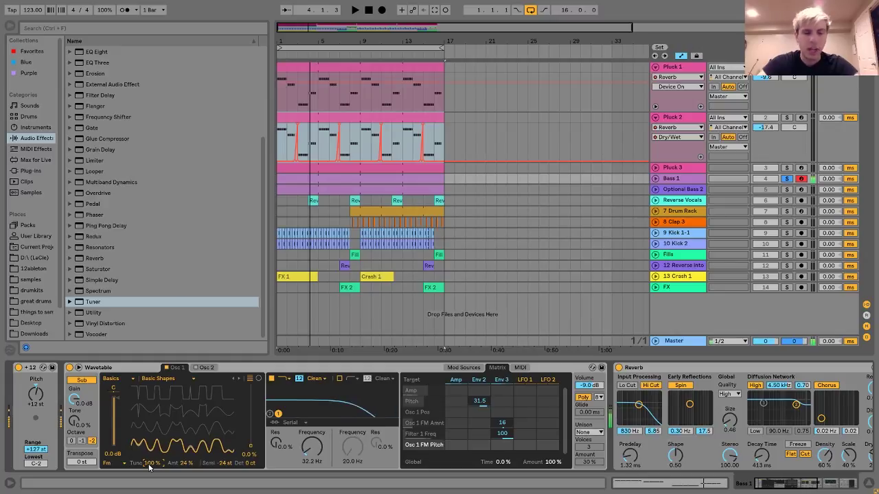
pyautogui.moveTo(149, 467); pyautogui.dragTo(149, 467)
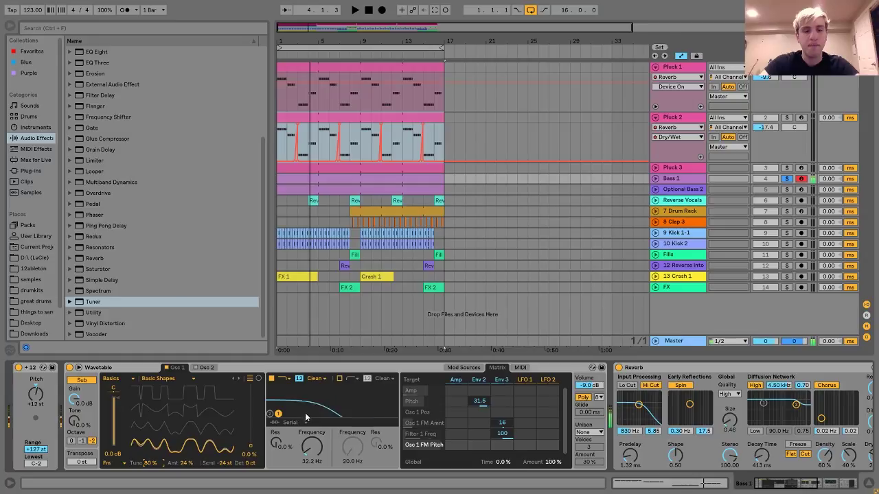
pyautogui.click(272, 379)
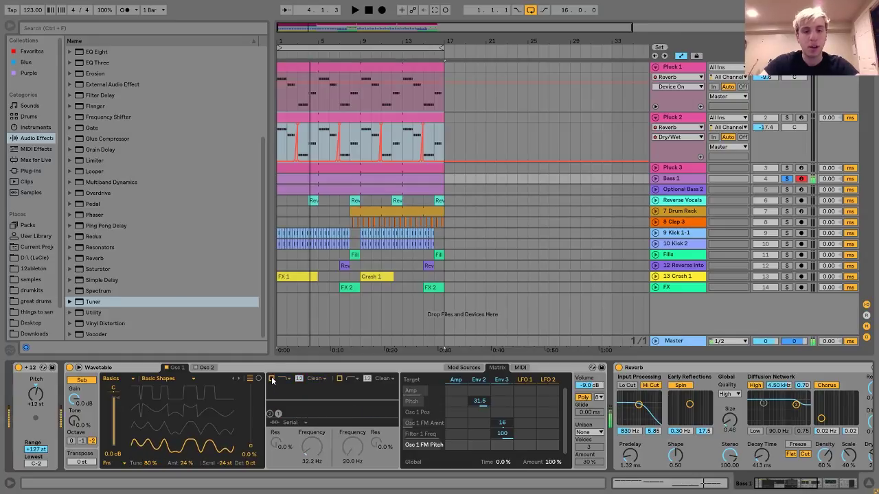
pyautogui.click(272, 378)
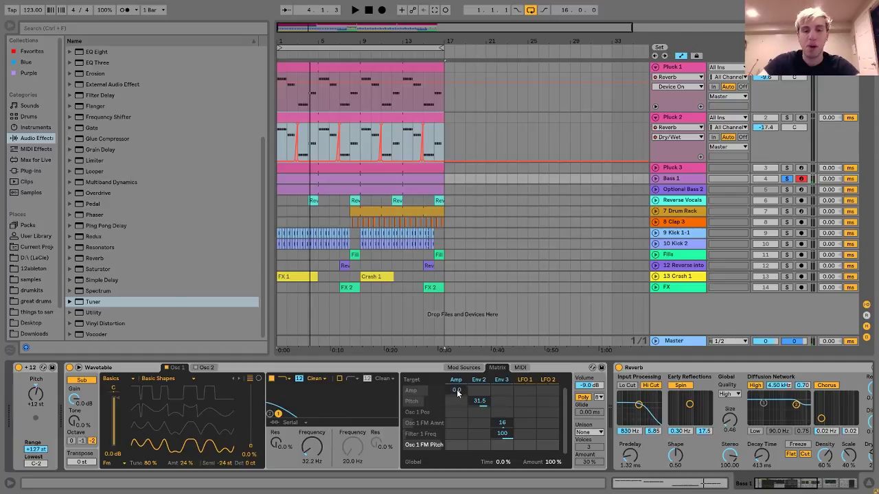
# Examine the Amp and Env 2 envelopes of Bass 1's Wavetable
pyautogui.click(463, 368)
pyautogui.click(418, 378)
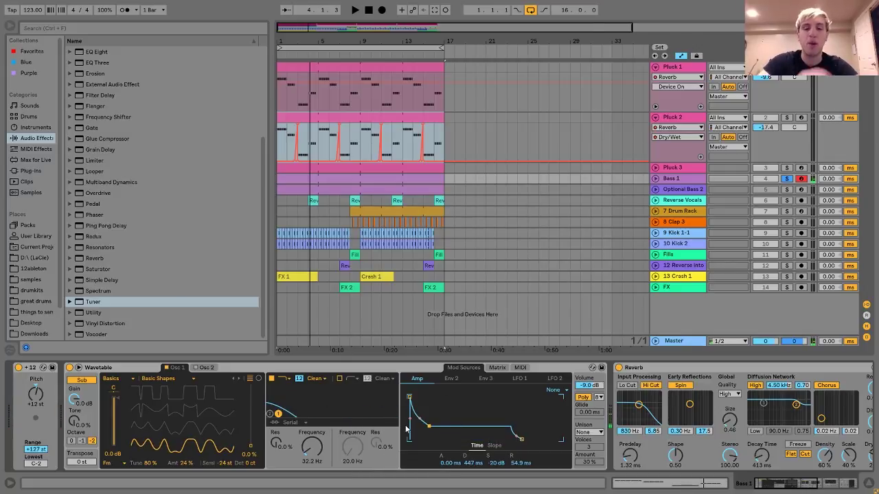
pyautogui.click(445, 379)
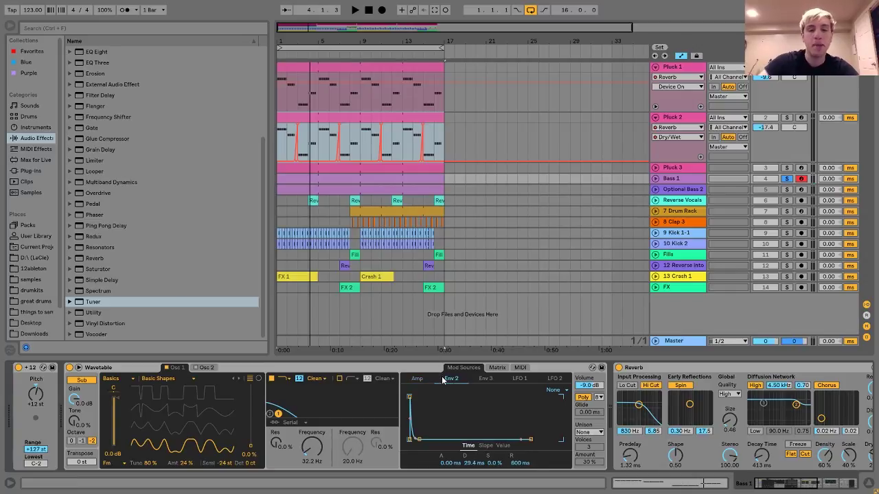
# Try a different Env 2 to Pitch amount in Wavetable's modulation matrix and undo the change
pyautogui.click(491, 366)
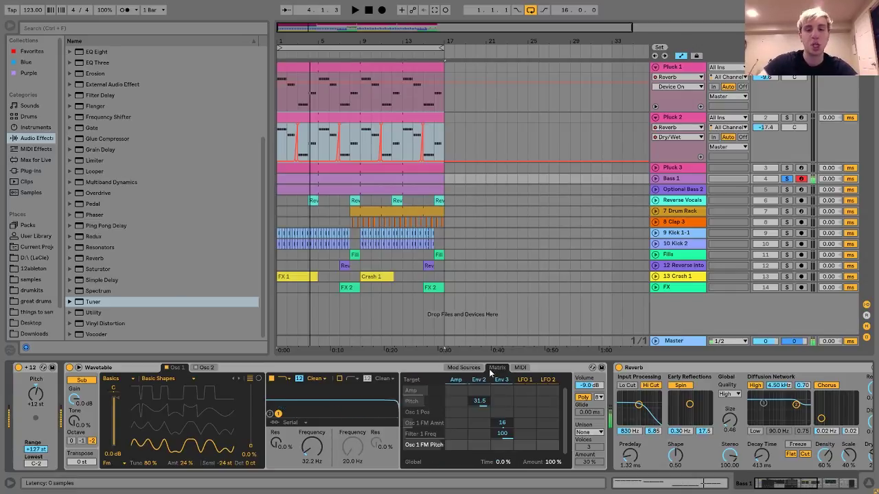
pyautogui.moveTo(484, 404)
pyautogui.mouseDown()
pyautogui.moveTo(483, 426)
pyautogui.moveTo(483, 403)
pyautogui.mouseUp()
pyautogui.hotkey('ctrl', 'z')
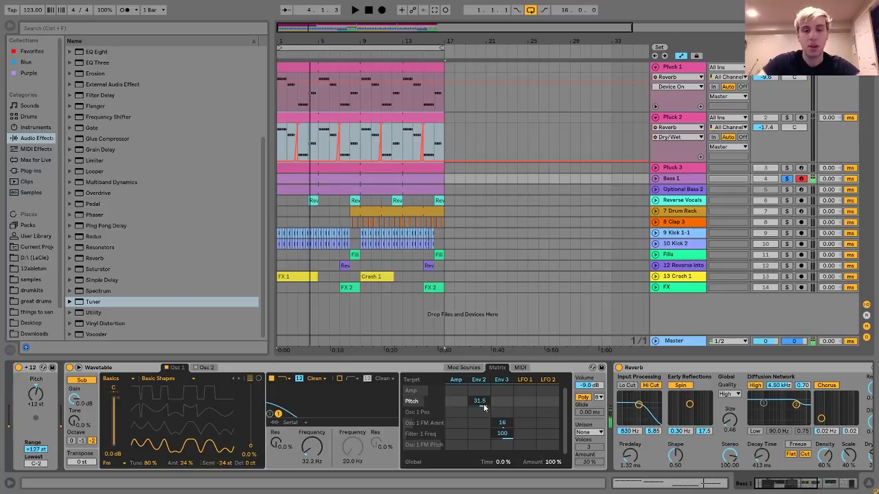
# Show Wavetable's Env 3 envelope and examine the Reverb and A Bit Warmer saturator that follow on Bass 1
pyautogui.click(463, 368)
pyautogui.click(484, 379)
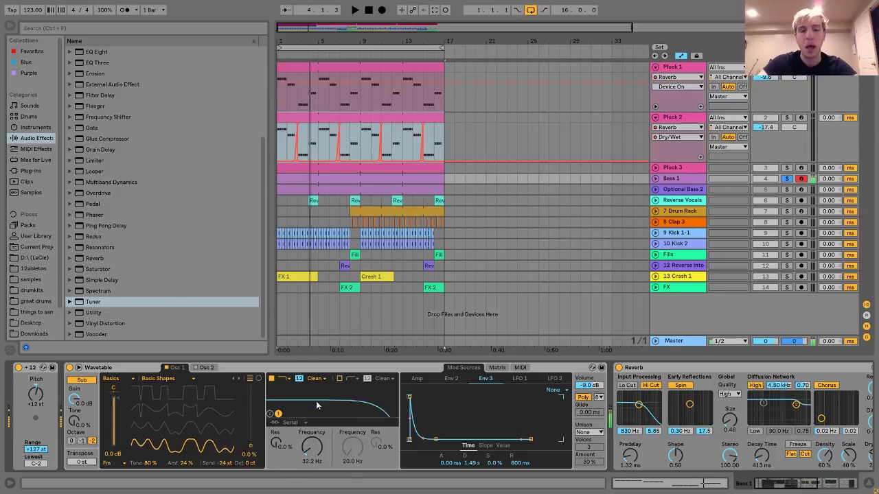
pyautogui.hscroll(3, 447, 410)
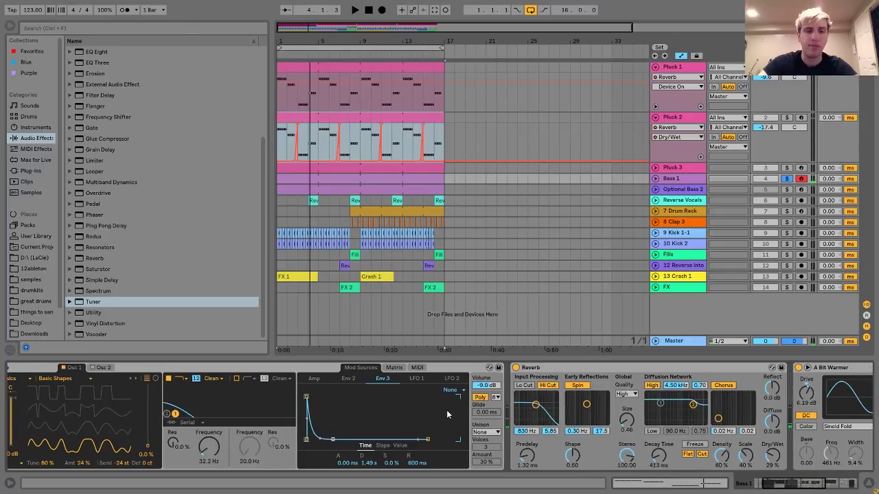
pyautogui.hscroll(6, 446, 410)
pyautogui.hscroll(6, 449, 414)
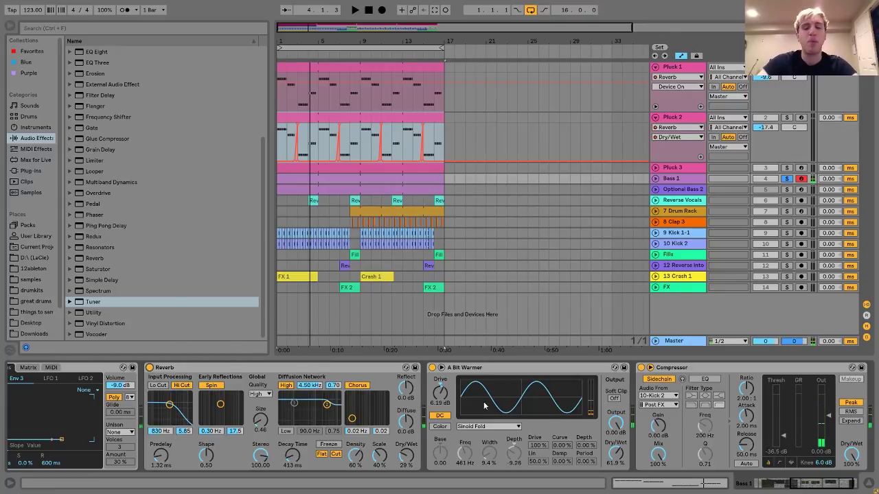
# Select the A Bit Warmer saturator on Bass 1 and switch it off and back on twice to compare the sound
pyautogui.click(469, 373)
pyautogui.click(432, 368)
pyautogui.click(432, 368)
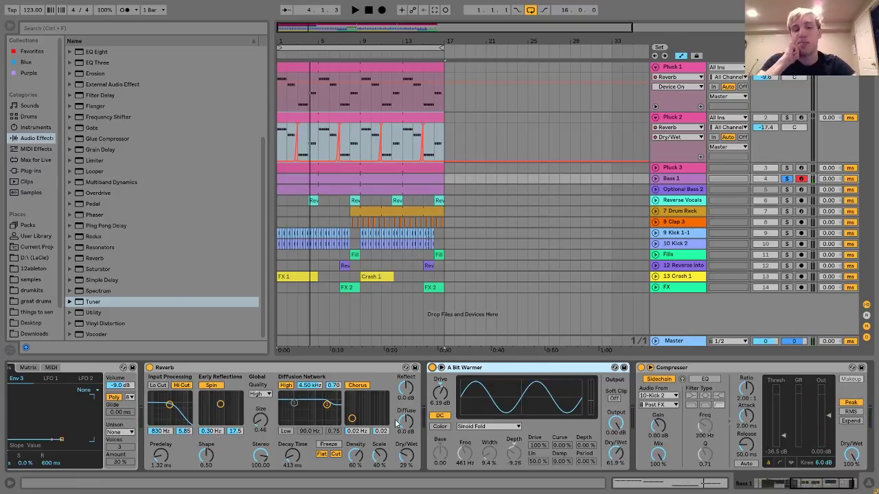
pyautogui.click(431, 368)
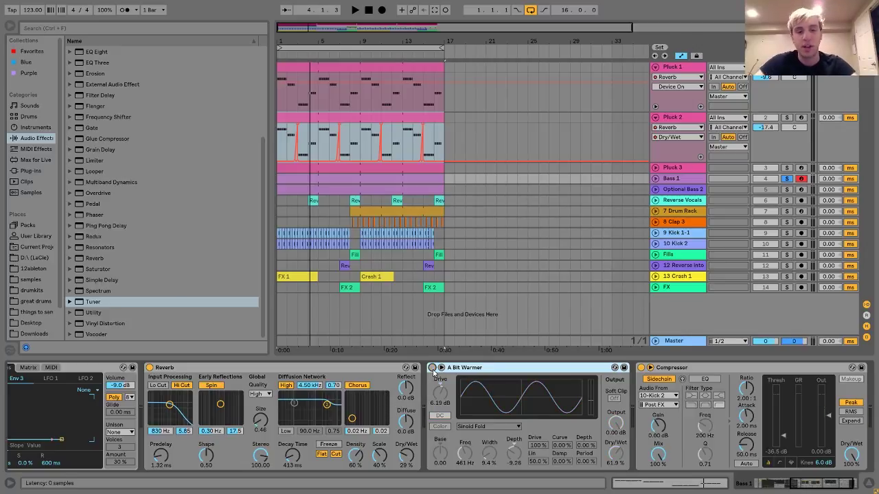
pyautogui.click(432, 368)
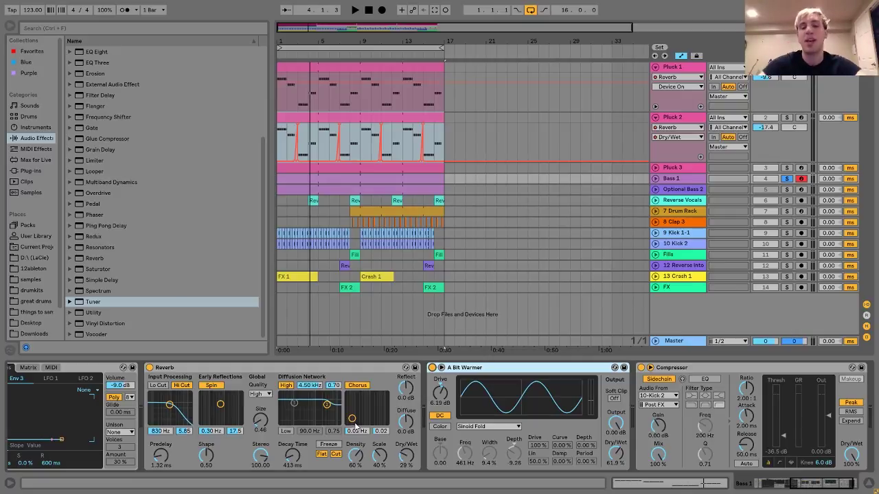
# Review the Bass 1 chain from its sidechain Compressor back to Wavetable, and select the Optional Bass 2 track
pyautogui.hscroll(2, 338, 428)
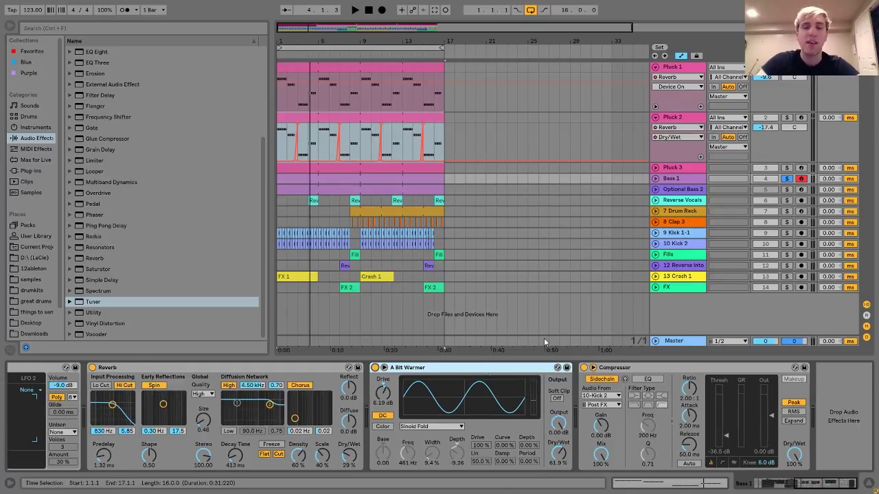
pyautogui.hscroll(-15, 459, 376)
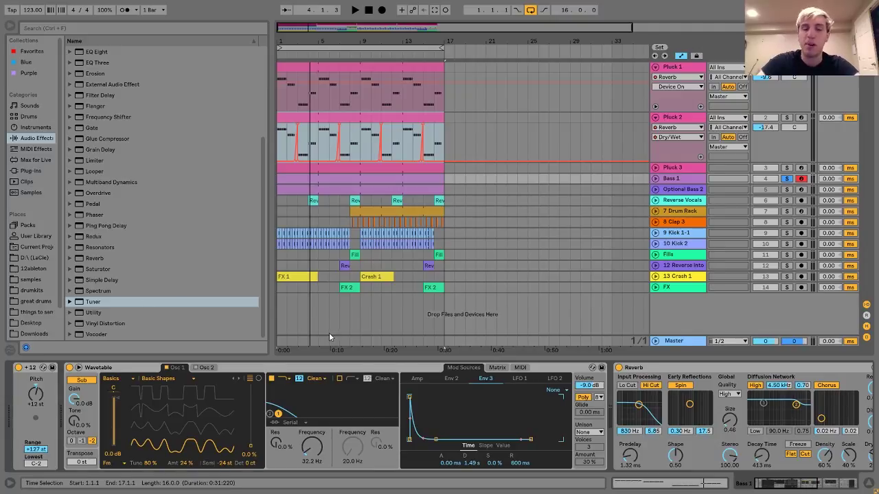
pyautogui.click(718, 190)
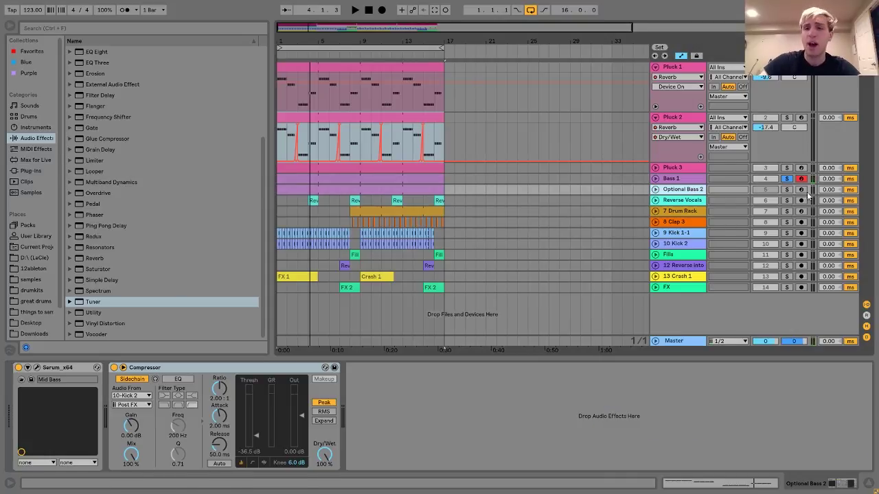
# Solo and arm the Optional Bass 2 track and open its Serum instrument with the Mid Bass preset
pyautogui.click(787, 189)
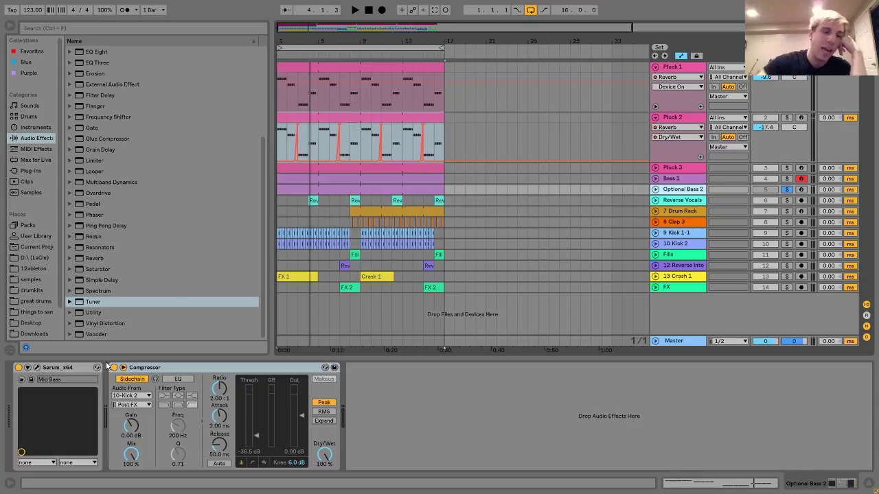
pyautogui.click(802, 190)
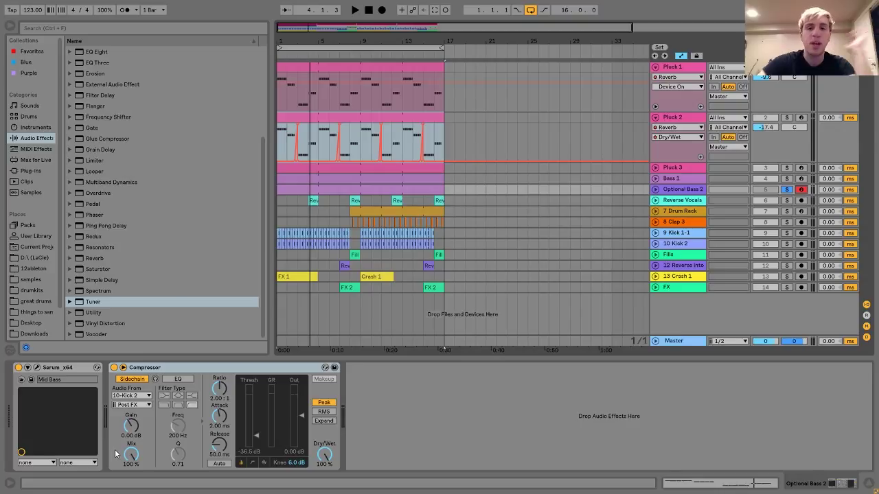
pyautogui.click(37, 368)
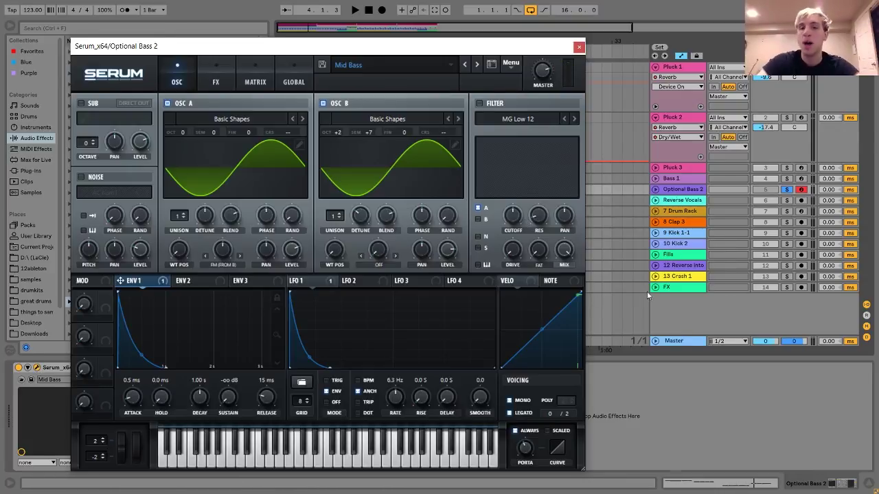
pyautogui.click(679, 190)
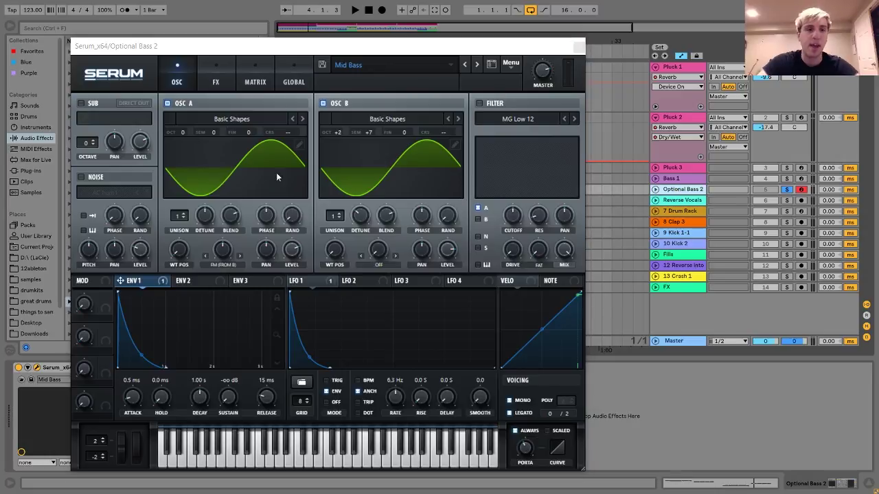
# Audition the Mid Bass patch with a few played notes, and play back the soloed Optional Bass 2 part
pyautogui.press('g')
pyautogui.press('g')
pyautogui.press('z')
pyautogui.press('z')
pyautogui.press('g')
pyautogui.press('g')
pyautogui.press('x')
pyautogui.press('space')
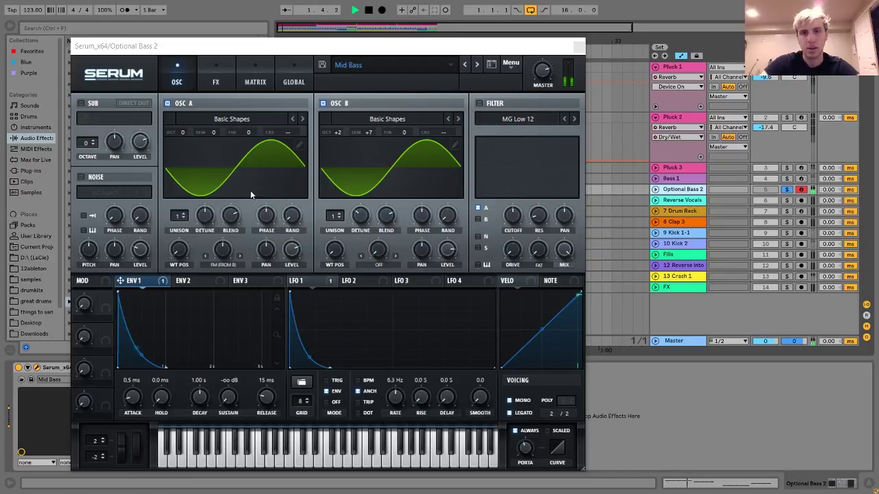
pyautogui.press('space')
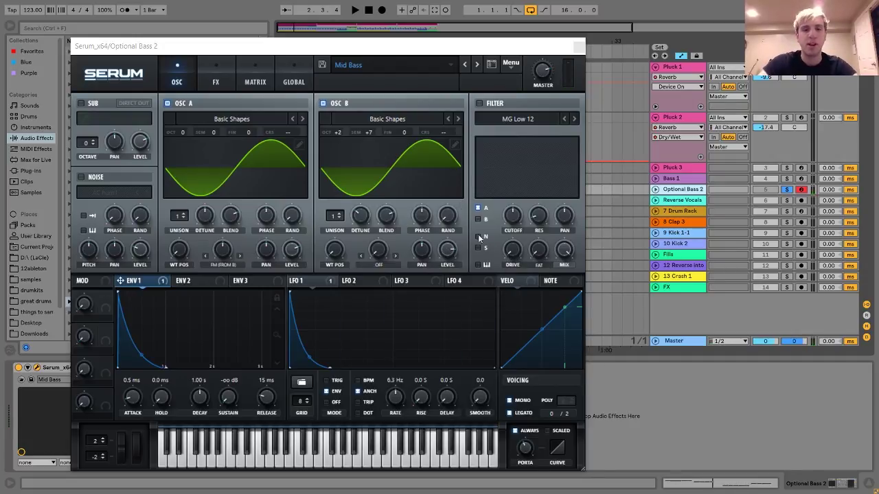
# Try a lower Osc B level and show Serum's effects rack
pyautogui.moveTo(447, 252); pyautogui.dragTo(448, 309)
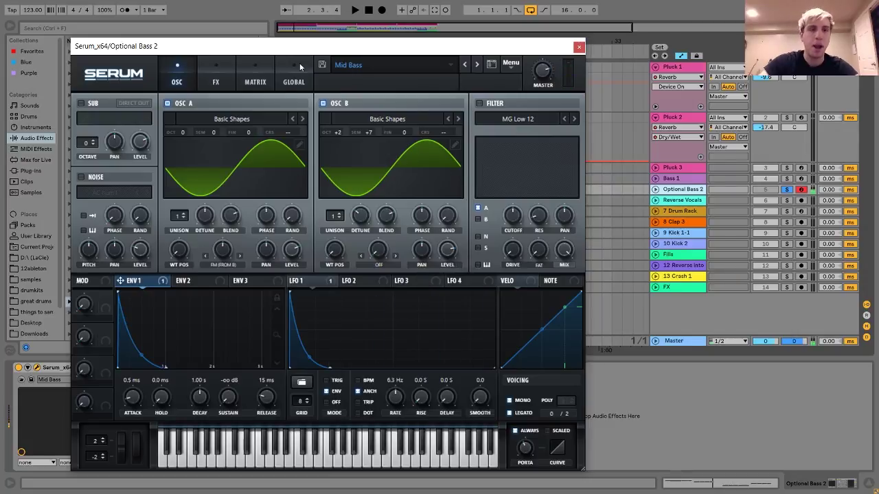
pyautogui.click(216, 82)
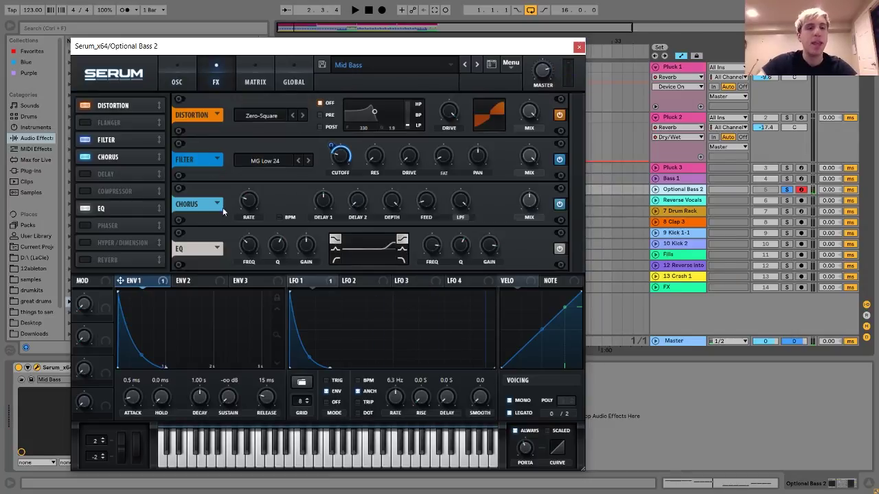
pyautogui.click(178, 85)
pyautogui.click(208, 82)
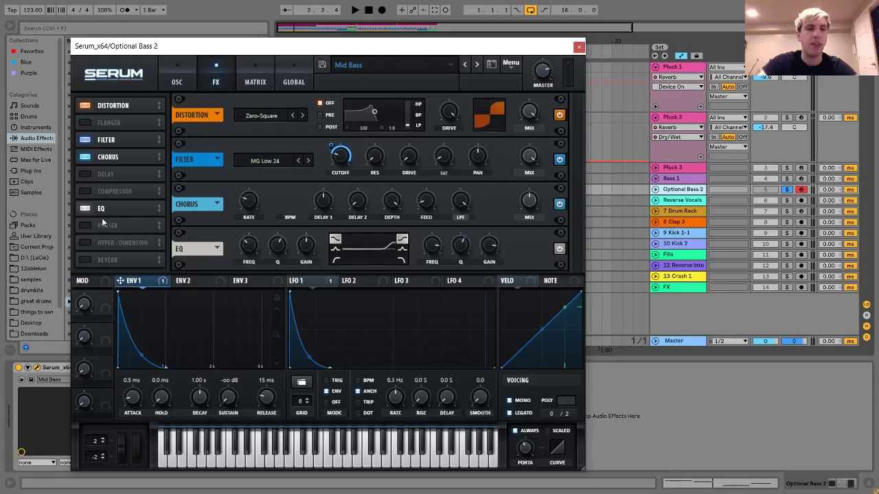
# Switch off Serum's Filter, Chorus, EQ and Distortion effects, and switch only the Distortion back on
pyautogui.click(84, 141)
pyautogui.click(84, 158)
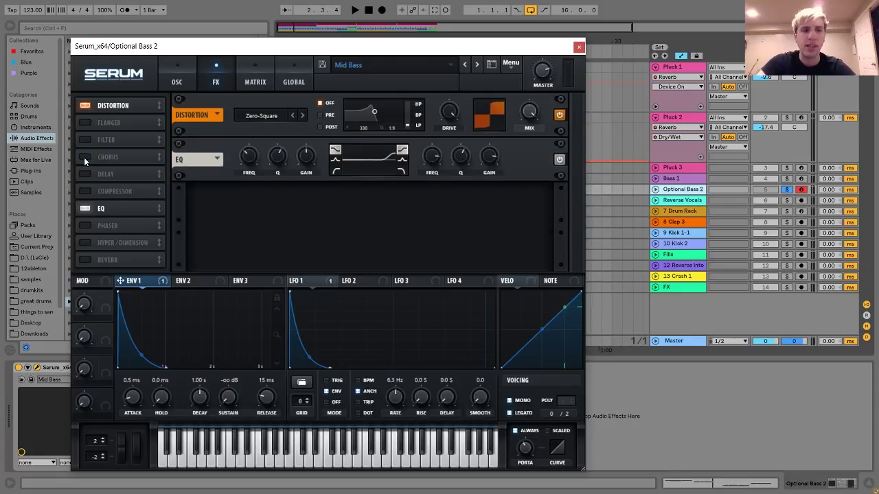
pyautogui.click(88, 210)
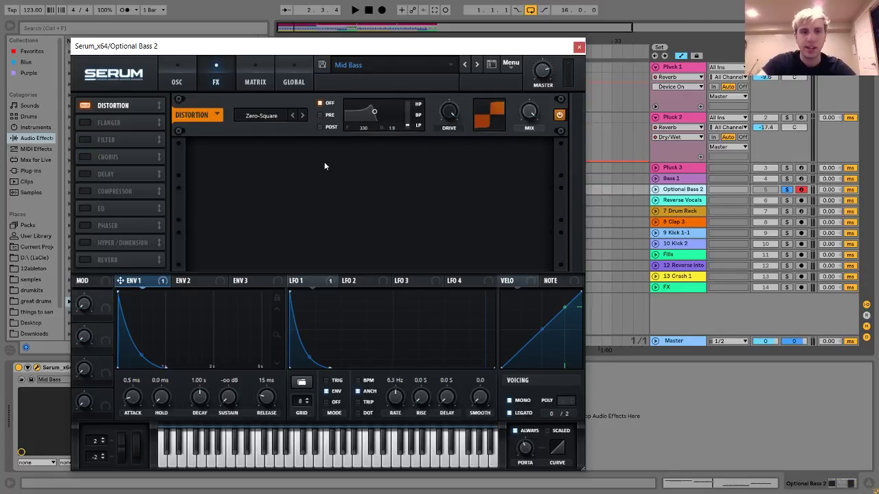
pyautogui.click(88, 105)
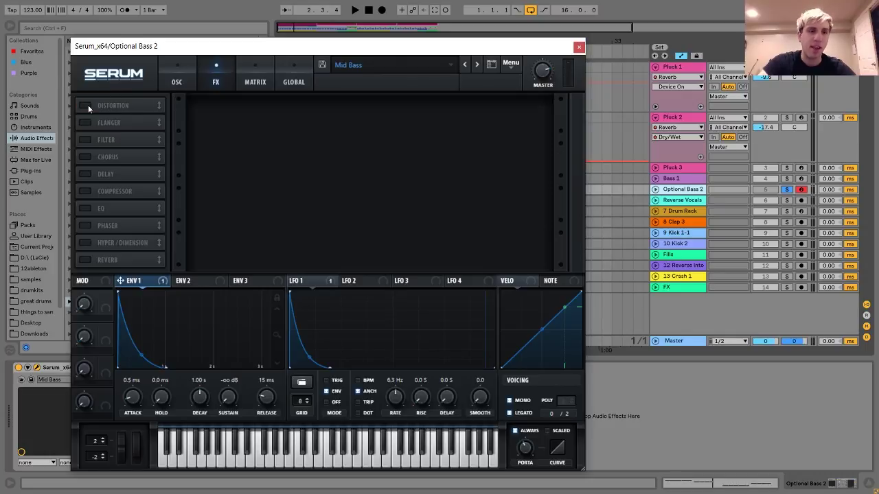
pyautogui.click(88, 105)
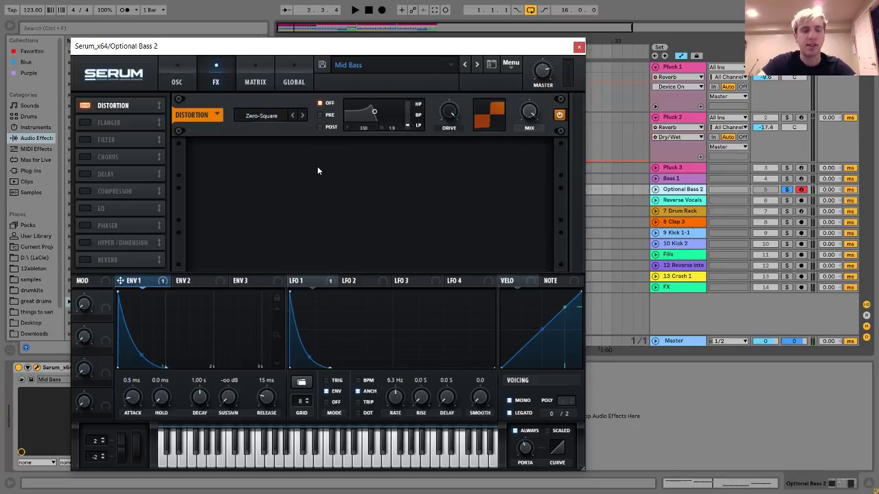
# Switch Serum's MG Low 24 effects filter on to hear it after the Distortion, and switch it off again
pyautogui.click(90, 141)
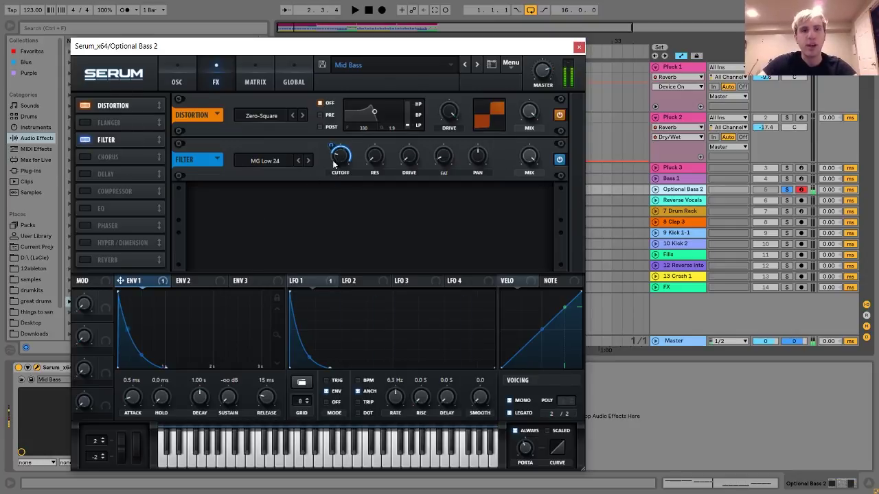
pyautogui.rightClick(84, 141)
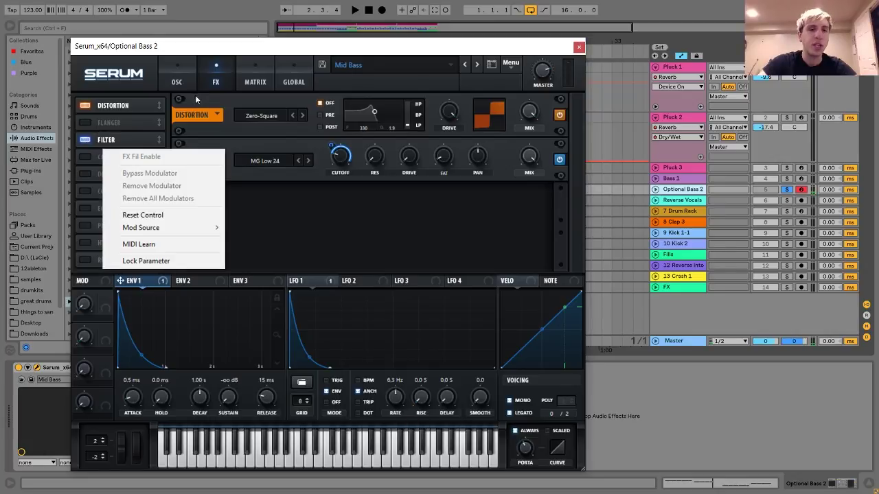
pyautogui.click(84, 141)
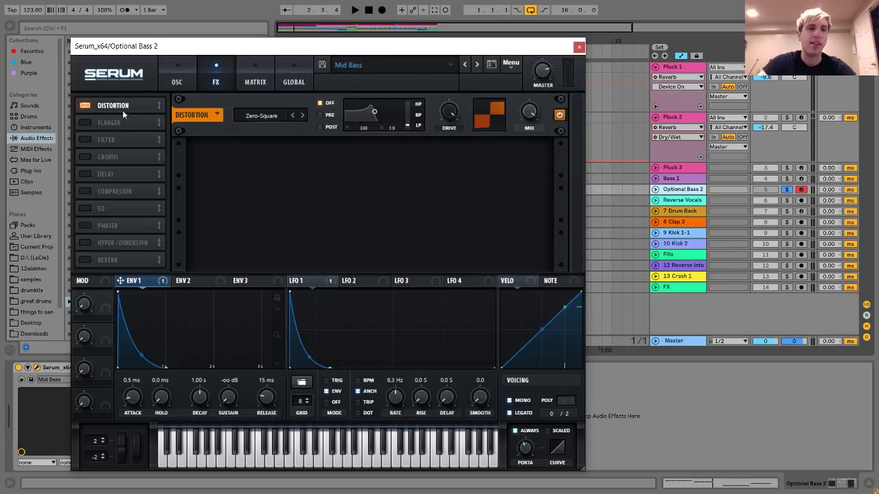
# Switch the MG Low 12 filter beside Serum's oscillators on and back off
pyautogui.click(165, 83)
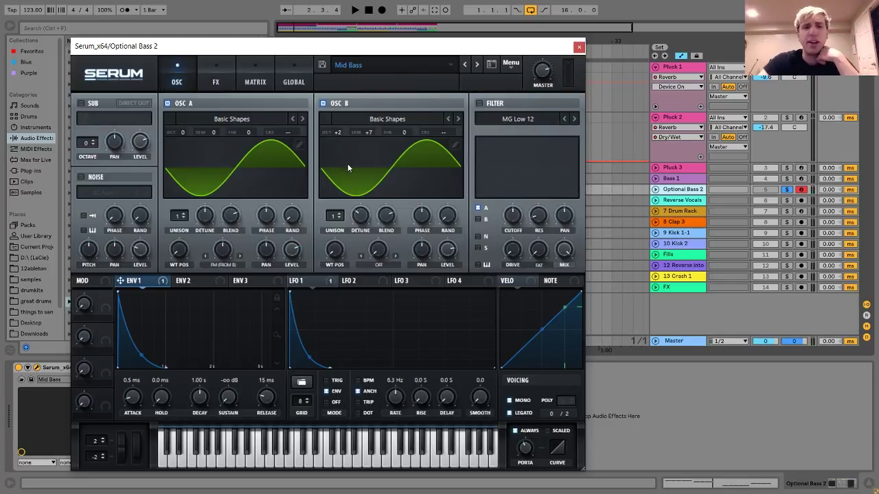
pyautogui.click(479, 103)
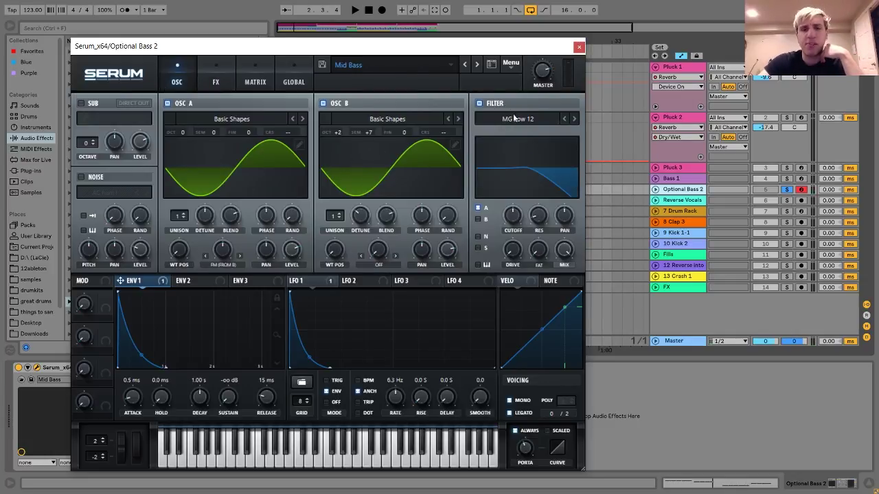
pyautogui.click(491, 103)
# Switch the MG Low 24 Filter on in Serum's effects rack, glancing at the oscillators
pyautogui.click(227, 74)
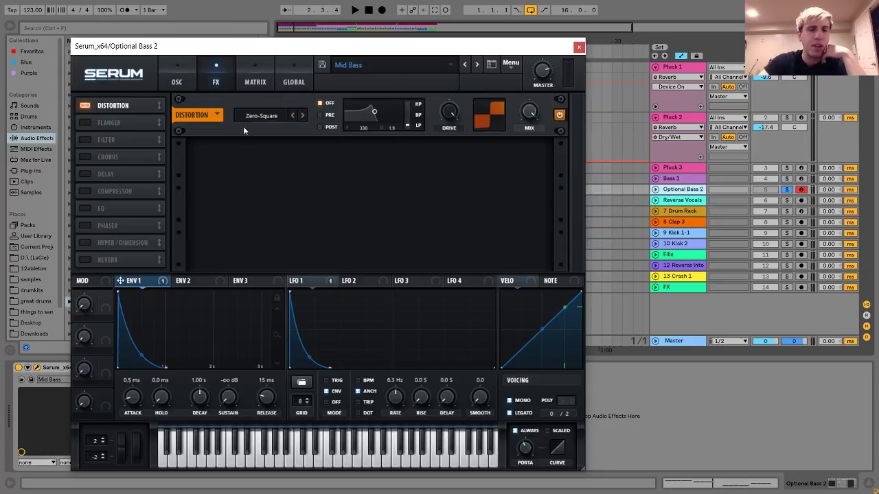
pyautogui.click(86, 139)
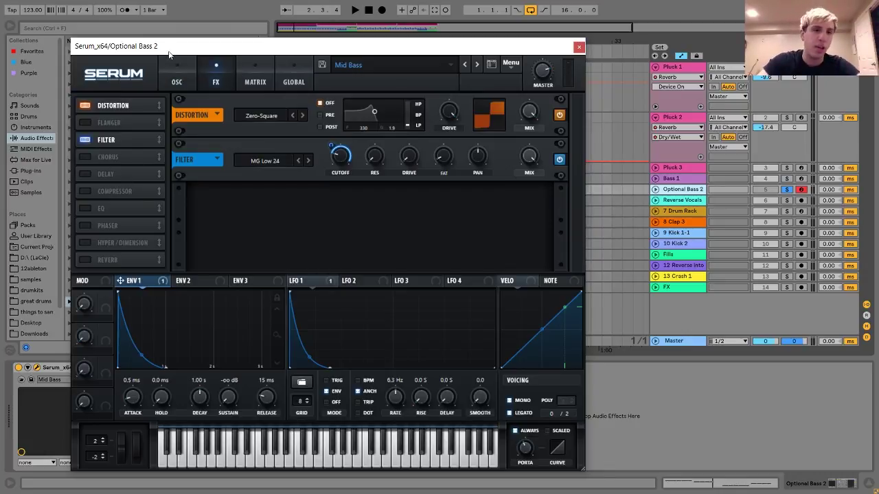
pyautogui.click(177, 77)
pyautogui.click(216, 77)
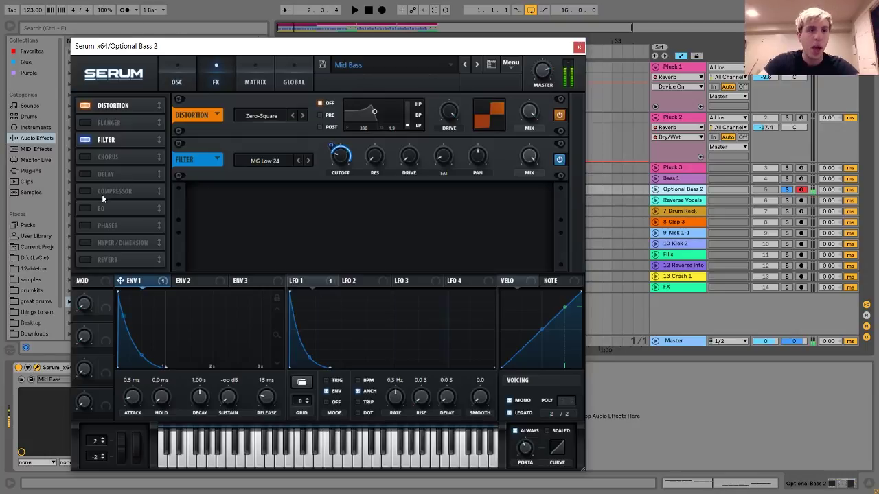
# Switch on Serum's Chorus and EQ effects, toggling the EQ off and on once to compare
pyautogui.click(101, 156)
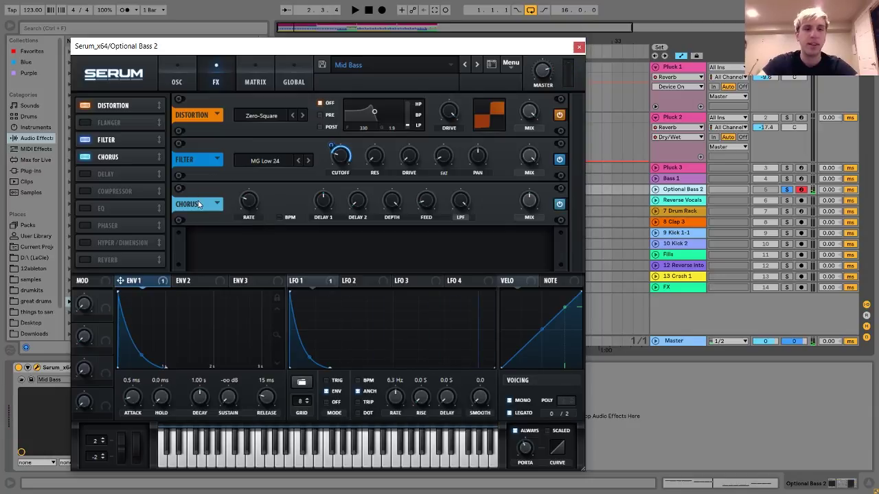
pyautogui.click(82, 208)
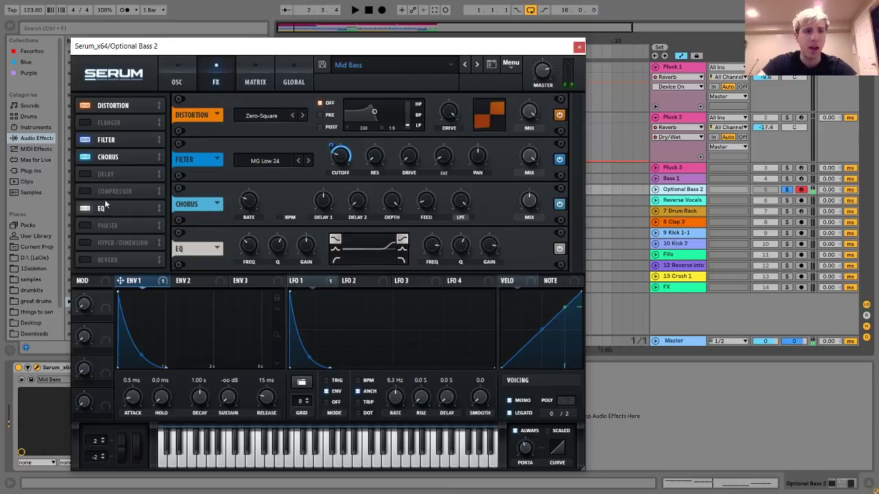
pyautogui.click(85, 209)
pyautogui.click(85, 209)
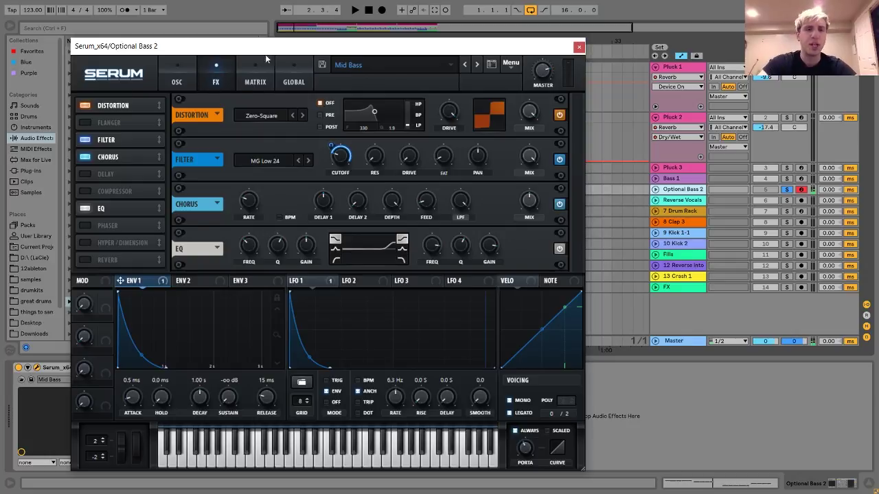
# Examine the Env 1 and LFO 1 routings in Serum's modulation matrix, show LFO 1, and close the Serum window
pyautogui.click(255, 82)
pyautogui.click(176, 82)
pyautogui.click(202, 80)
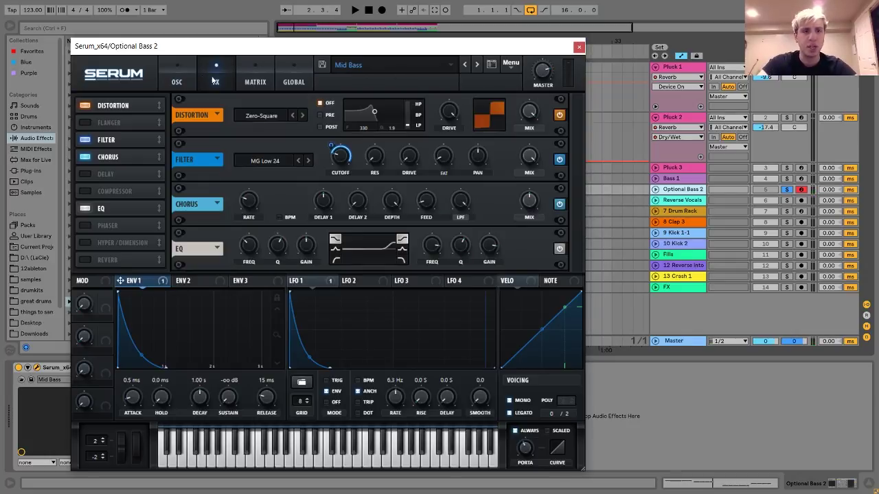
pyautogui.click(255, 82)
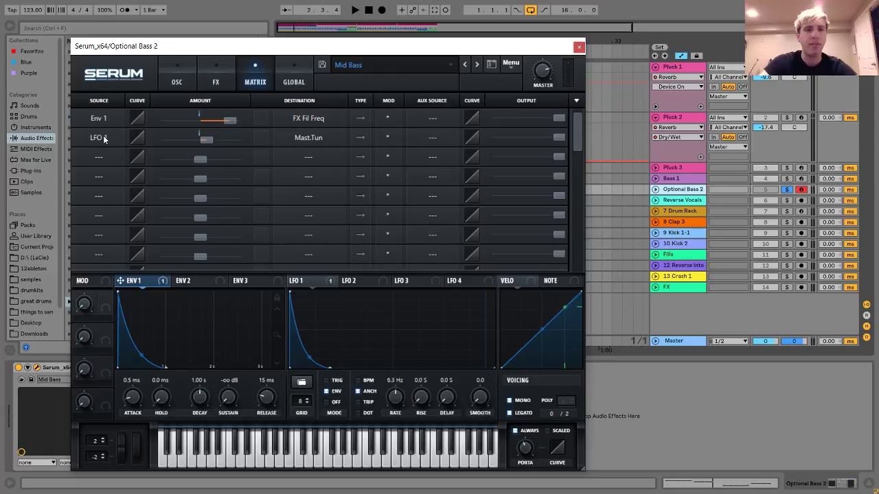
pyautogui.click(309, 281)
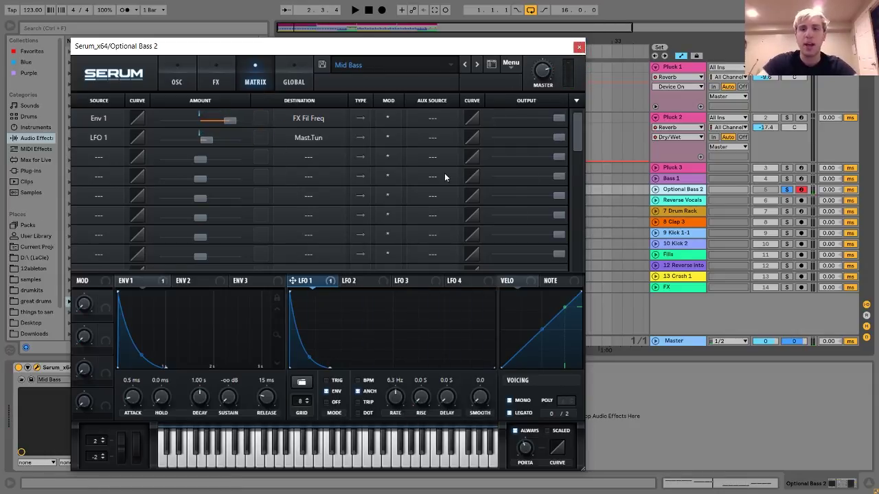
pyautogui.click(578, 47)
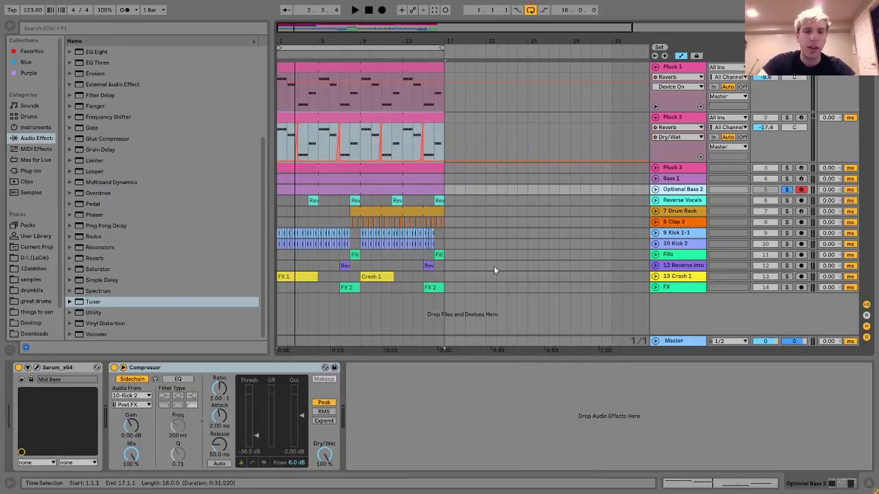
# Unfold the Bass 1 track, solo it together with Pluck 2, and play both parts briefly from the start
pyautogui.click(673, 178)
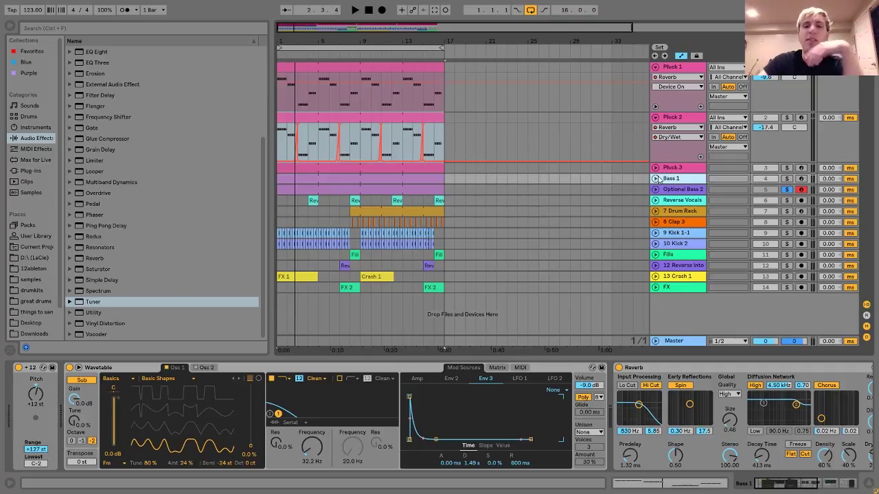
pyautogui.click(655, 178)
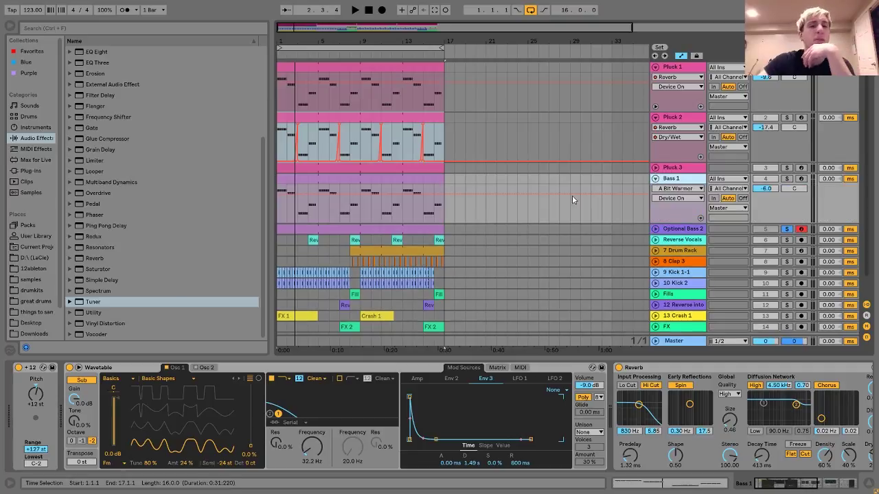
pyautogui.click(788, 181)
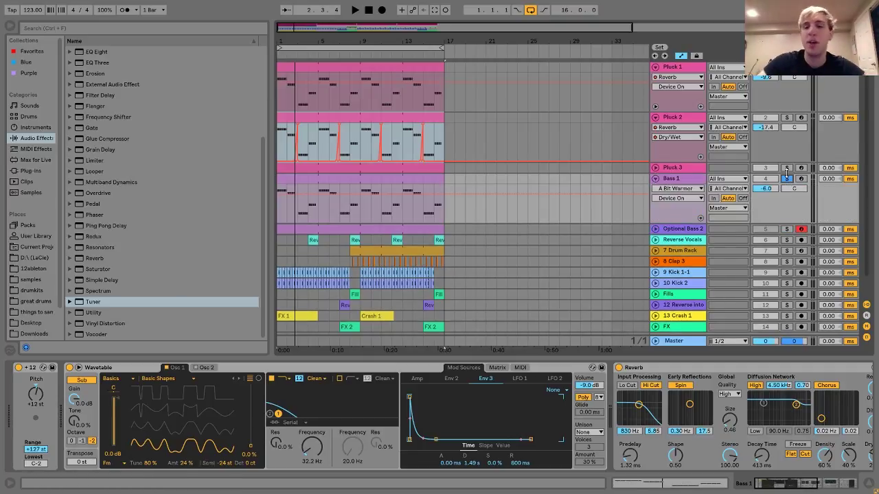
pyautogui.click(787, 118)
pyautogui.press('space')
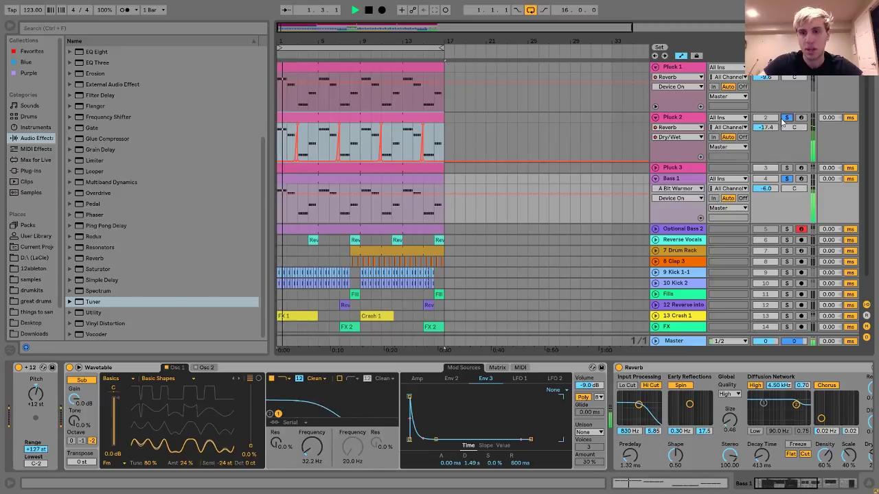
pyautogui.press('space')
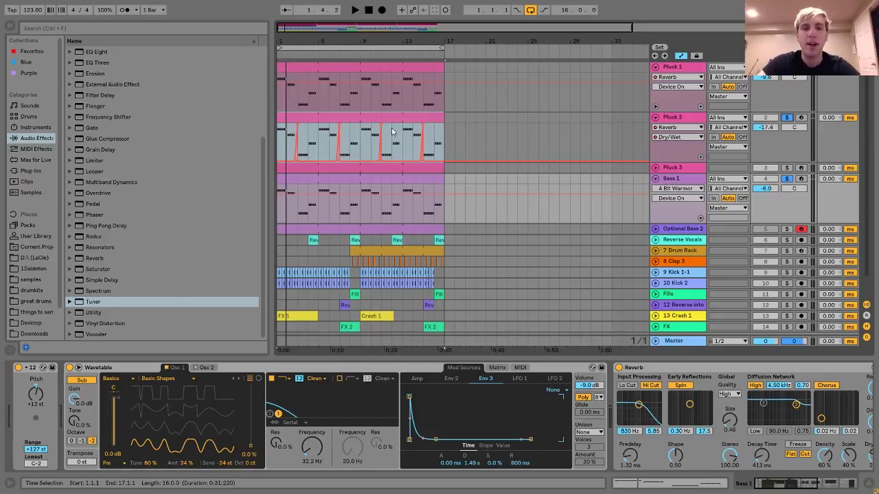
# Open the first Pluck 2 MIDI clip to show its notes
pyautogui.moveTo(377, 130)
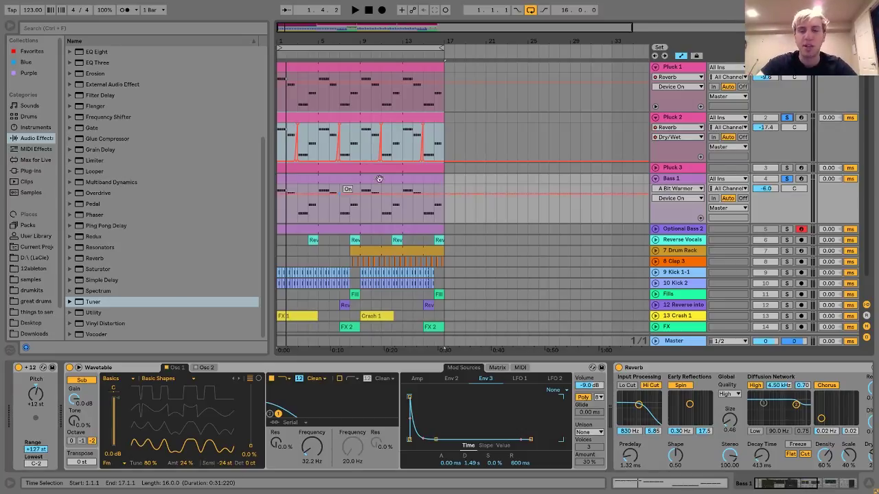
pyautogui.doubleClick(310, 116)
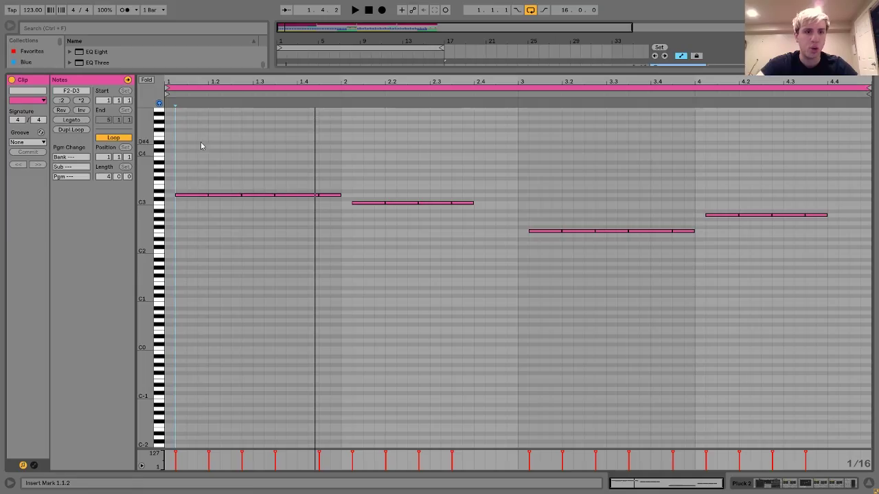
# Copy all notes of the Pluck 2 clip and paste them into the first Bass 1 clip
pyautogui.hotkey('ctrl', 'a')
pyautogui.press('Delete')
pyautogui.hotkey('ctrl', 'z')
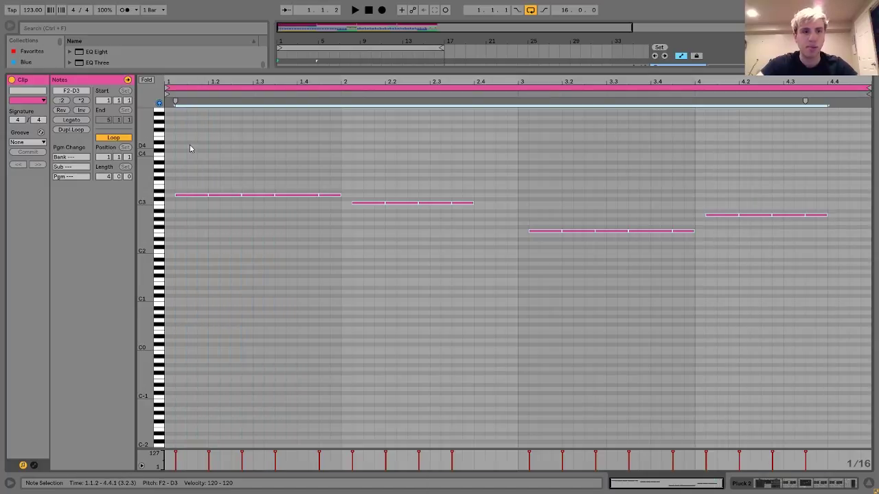
pyautogui.click(819, 486)
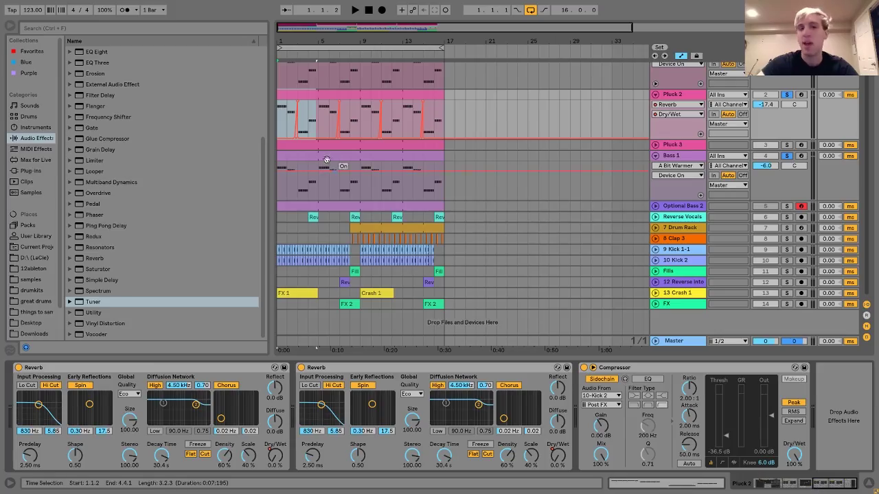
pyautogui.doubleClick(309, 159)
pyautogui.hotkey('ctrl', 'v')
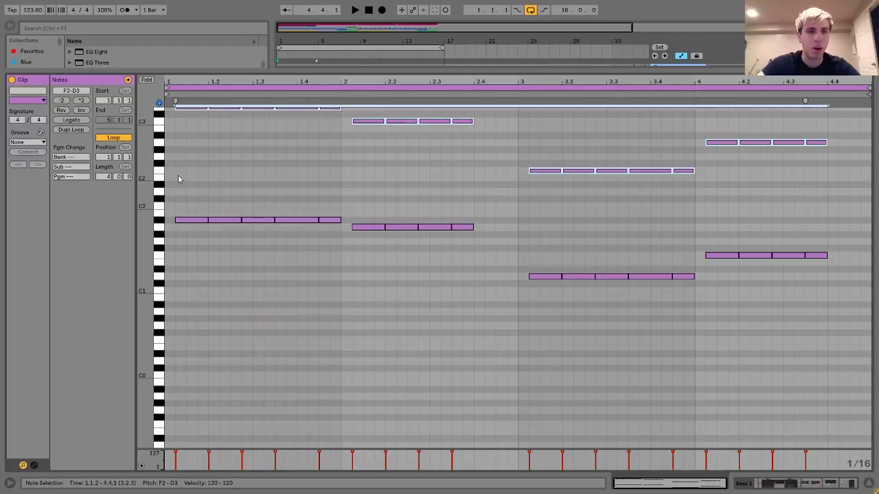
# Shift the pasted notes down and up by octaves to compare them with the Bass 1 notes, and delete them
pyautogui.scroll(2, 177, 179)
pyautogui.hotkey('shift', 'Down')
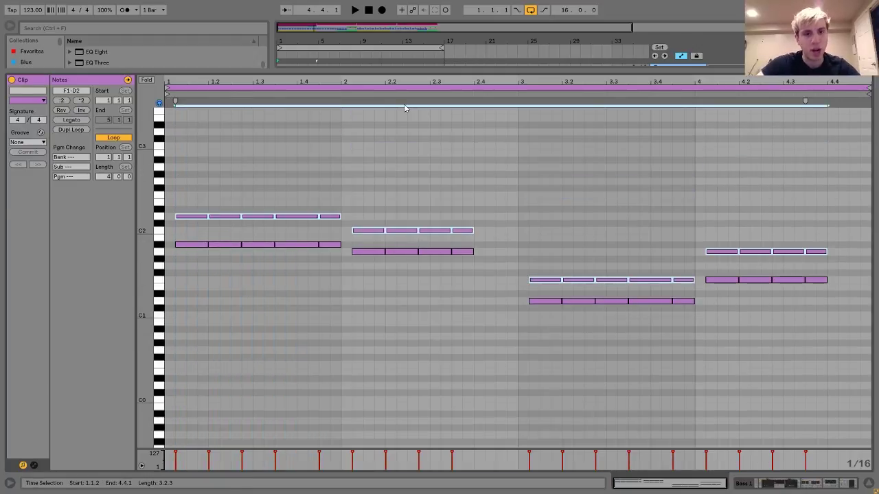
pyautogui.hotkey('shift', 'Up')
pyautogui.hotkey('shift', 'Down')
pyautogui.hotkey('shift', 'Up')
pyautogui.press('Delete')
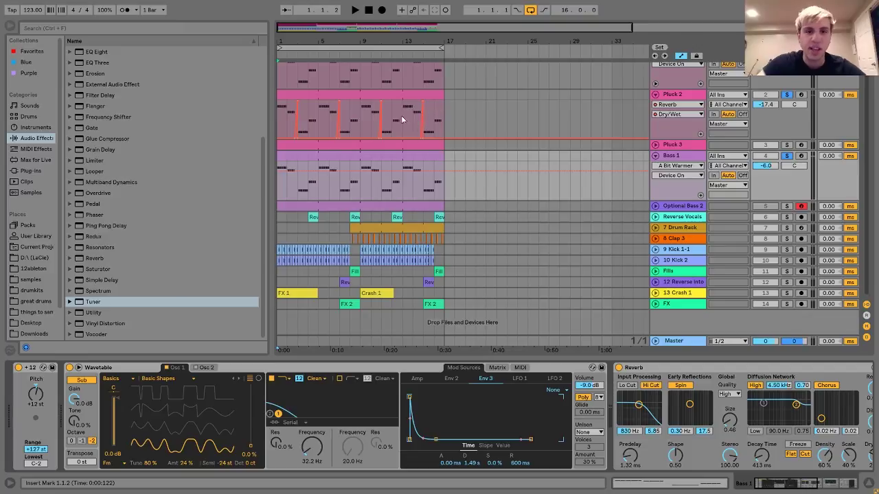
# Check the Bass 1 notes, transpose all Pluck 2 clip notes down an octave and three semitones, and start playback
pyautogui.doubleClick(370, 160)
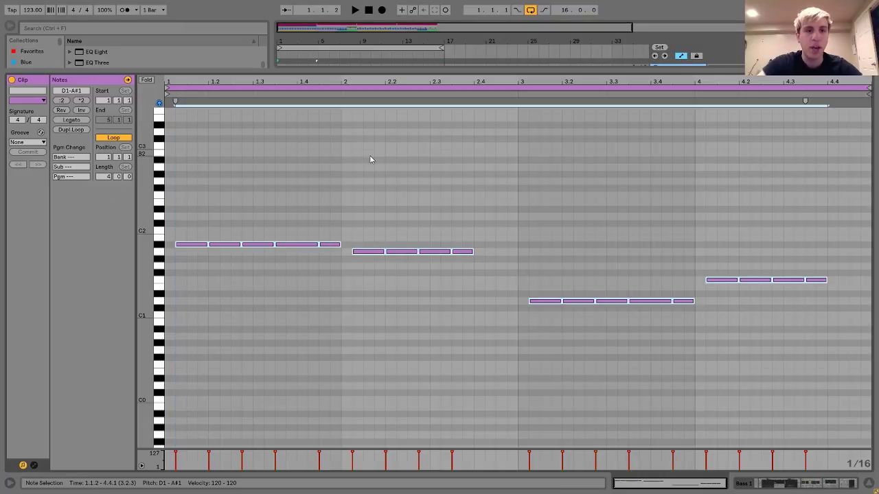
pyautogui.click(822, 480)
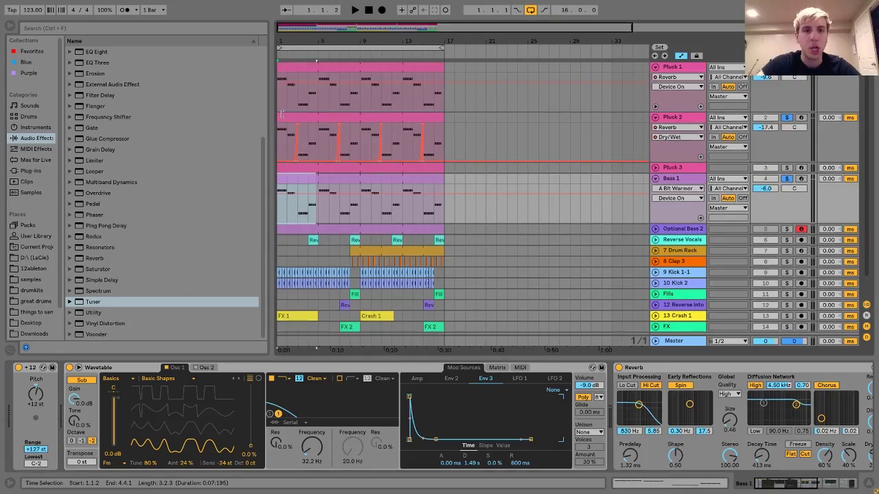
pyautogui.doubleClick(287, 119)
pyautogui.hotkey('ctrl', 'a')
pyautogui.hotkey('shift', 'Down')
pyautogui.press('Down')
pyautogui.press('Down')
pyautogui.press('Down')
pyautogui.press('space')
# Transpose the Pluck 2 notes back up an octave and three semitones, stop playback, and return to the track's devices
pyautogui.hotkey('shift', 'Up')
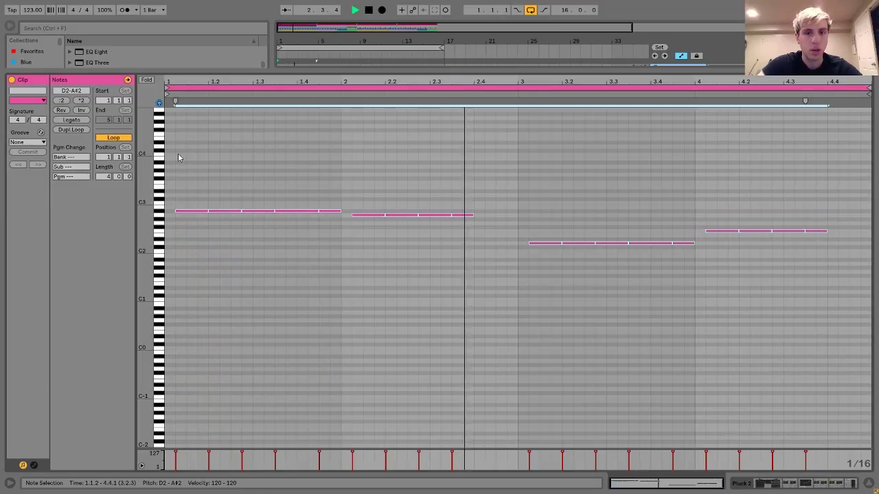
pyautogui.press('Up')
pyautogui.press('Up')
pyautogui.press('Up')
pyautogui.press('space')
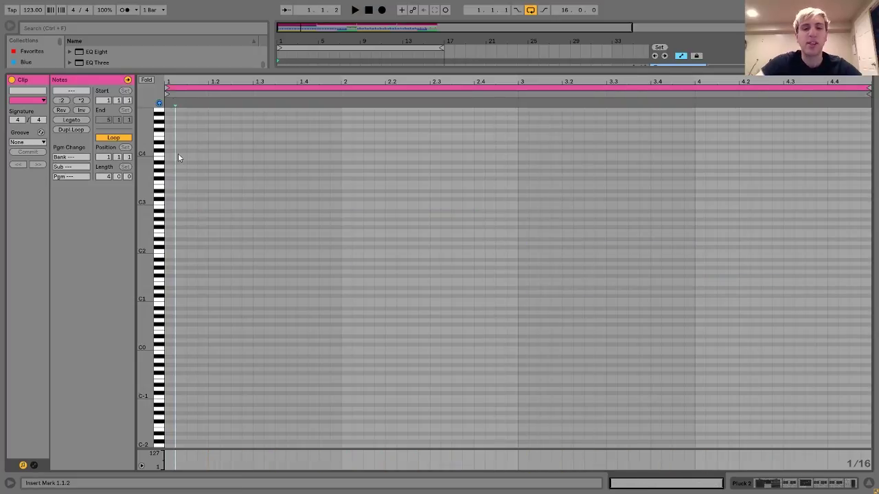
pyautogui.click(776, 484)
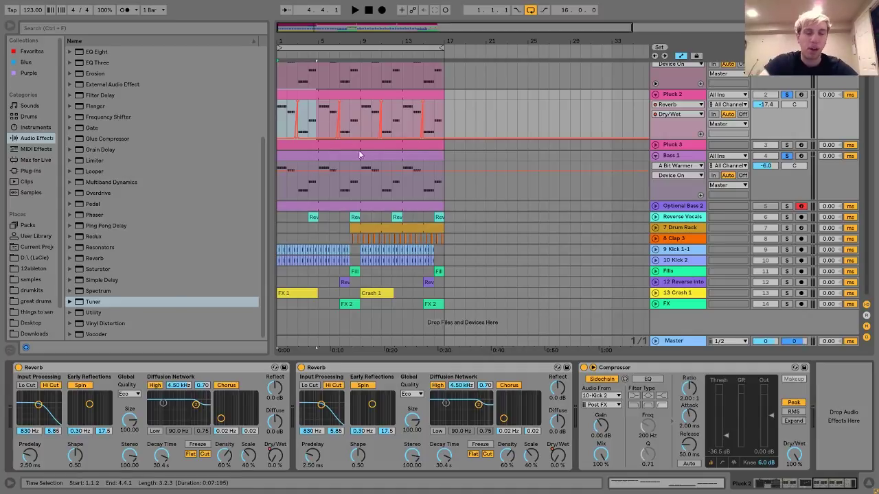
pyautogui.click(322, 97)
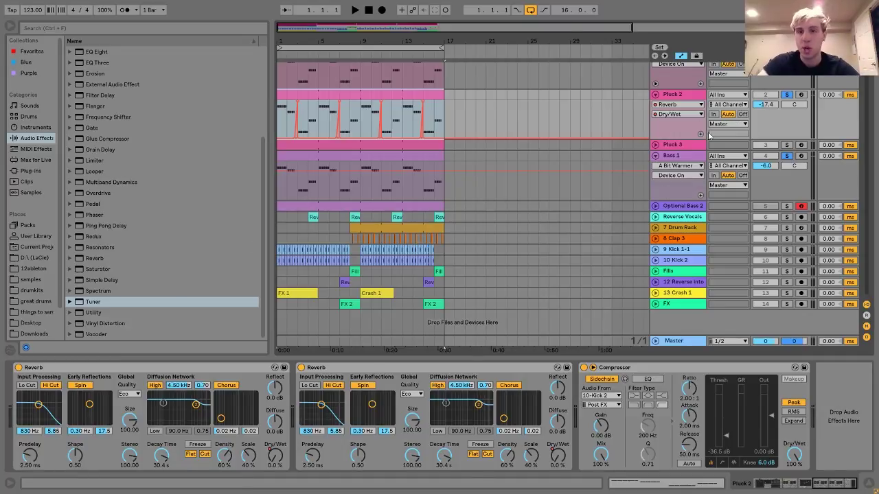
# Solo the Reverse Vocals track and play its clips at bars 4 and 8
pyautogui.click(691, 219)
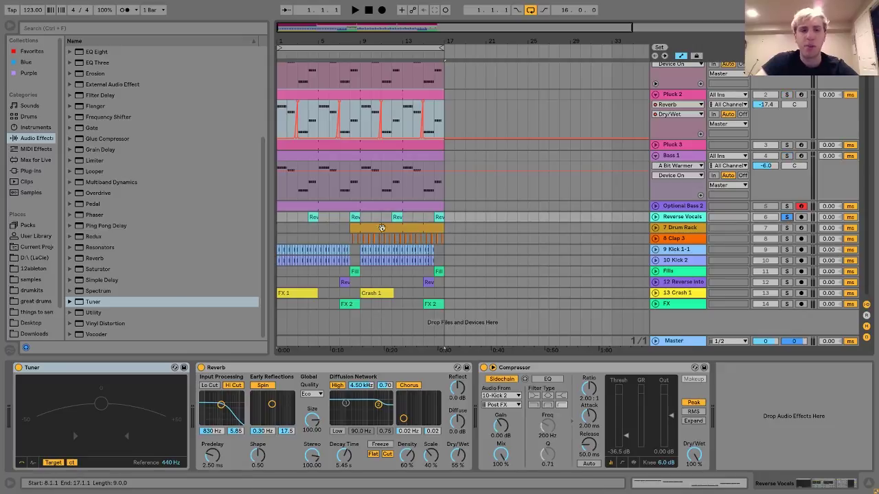
pyautogui.click(314, 225)
pyautogui.press('space')
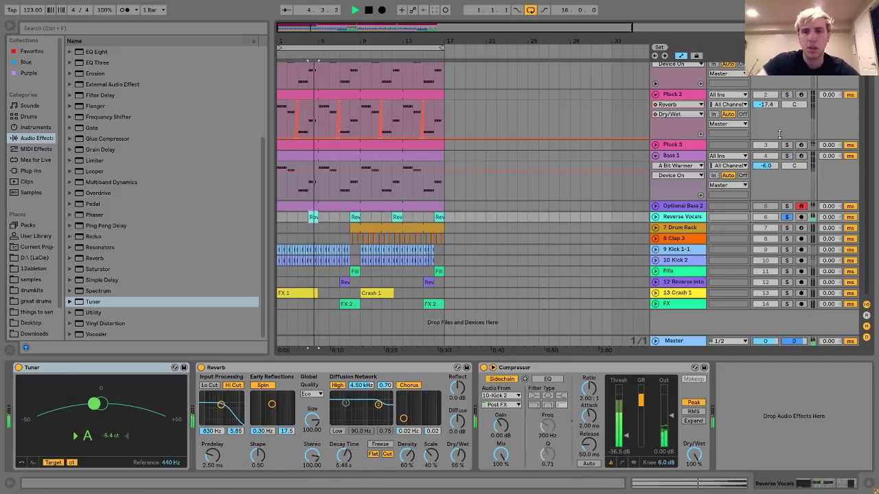
pyautogui.click(354, 217)
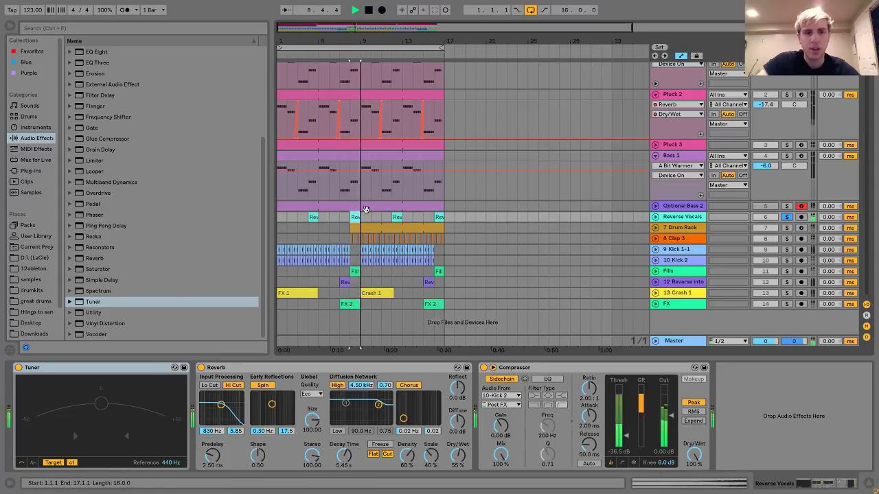
# Show the Bass 1 clip's notes, solo Bass 1 together with Reverse Vocals, and play both from bar 4
pyautogui.scroll(1, 383, 179)
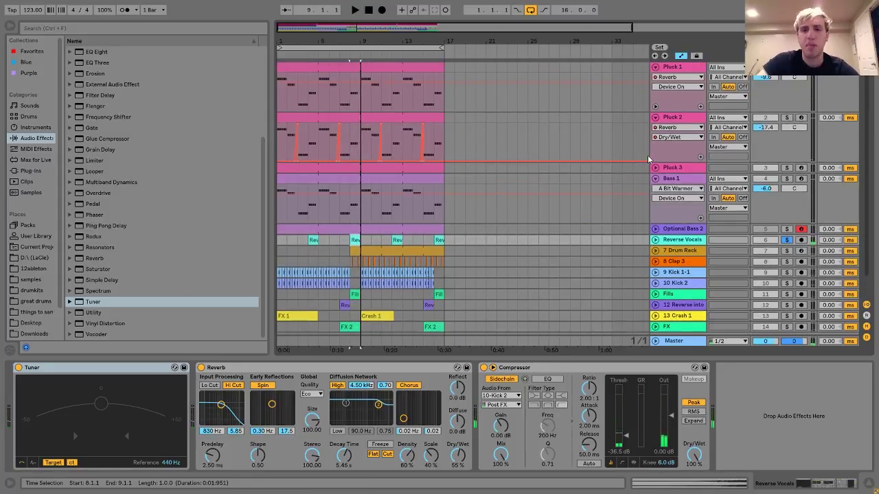
pyautogui.doubleClick(383, 179)
pyautogui.moveTo(474, 220); pyautogui.dragTo(395, 274)
pyautogui.click(797, 486)
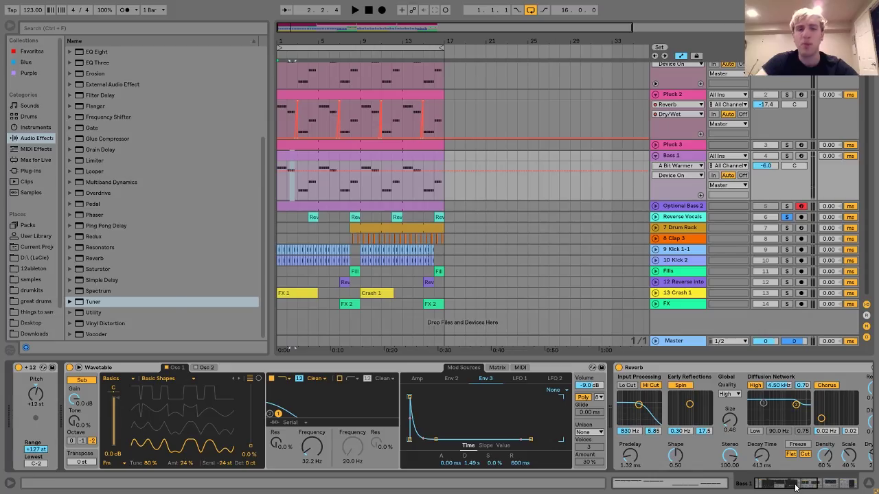
pyautogui.click(417, 177)
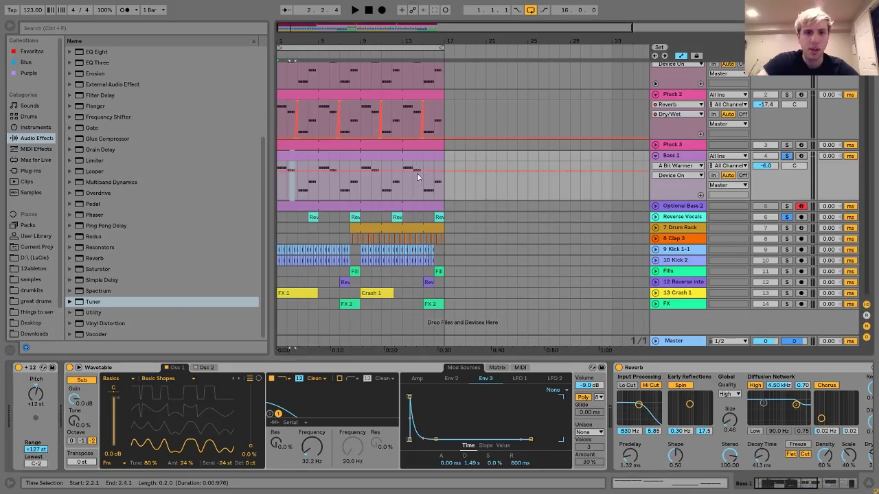
pyautogui.click(308, 191)
pyautogui.press('space')
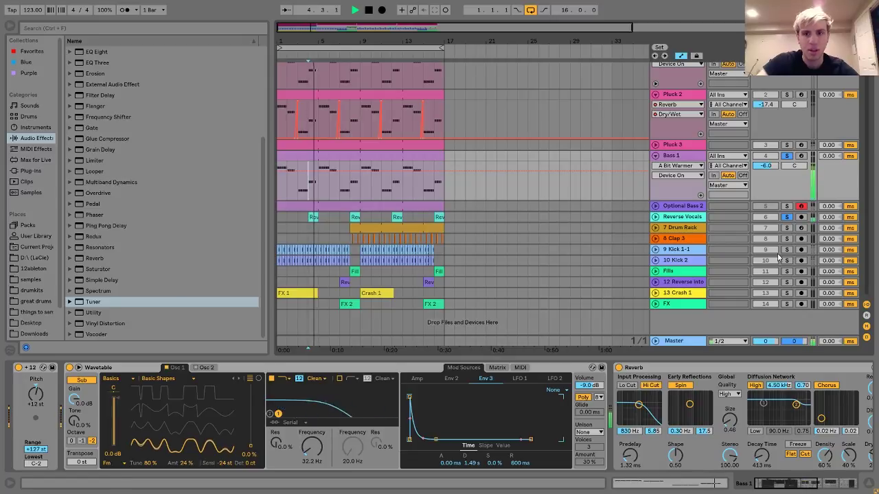
pyautogui.press('space')
# Unfold the Reverse Vocals track and examine its device chain and the Reverse Vocal 1 clip's waveform up close
pyautogui.click(687, 217)
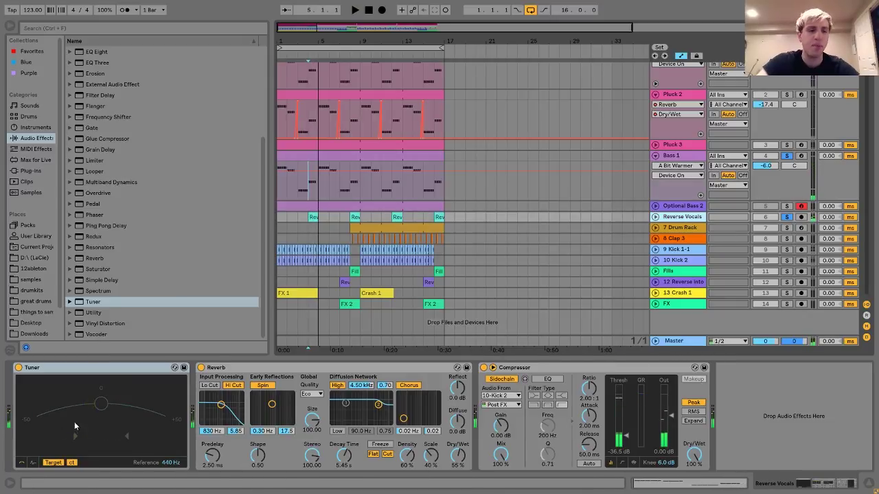
pyautogui.click(656, 217)
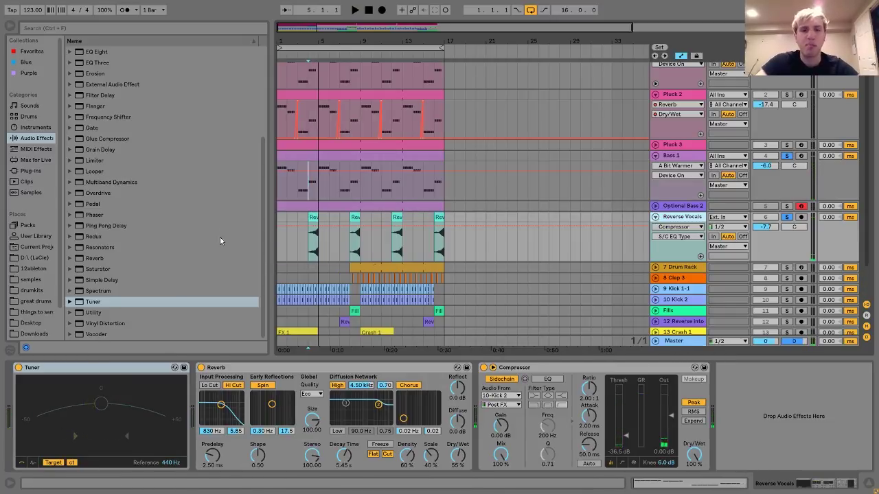
pyautogui.moveTo(313, 24); pyautogui.dragTo(549, 209)
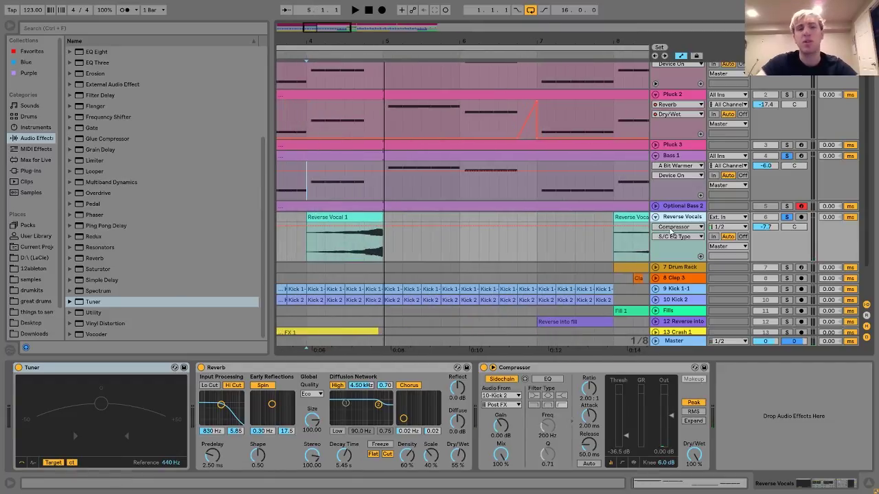
pyautogui.scroll(-2, 749, 281)
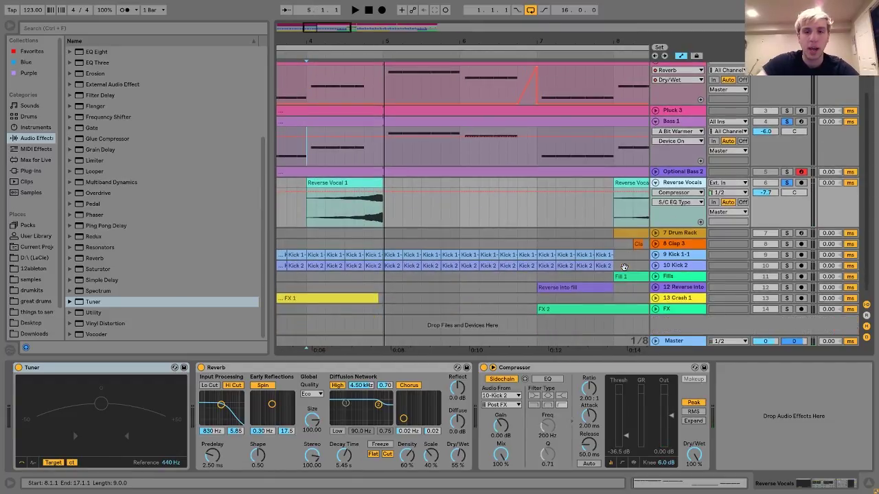
# Solo the Drum Rack, Clap 3, Kick 1-1 and Kick 2 tracks, and show the Clap 3 track's devices
pyautogui.moveTo(500, 42); pyautogui.dragTo(412, 42)
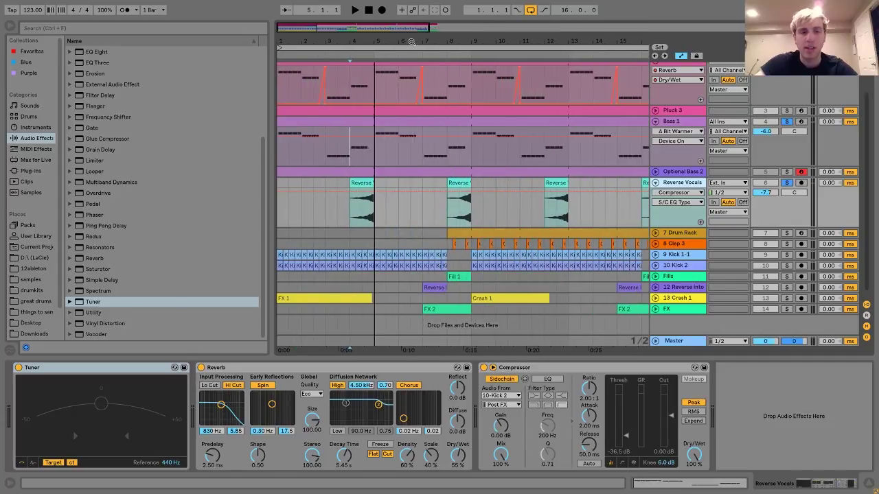
pyautogui.moveTo(788, 235); pyautogui.dragTo(787, 266)
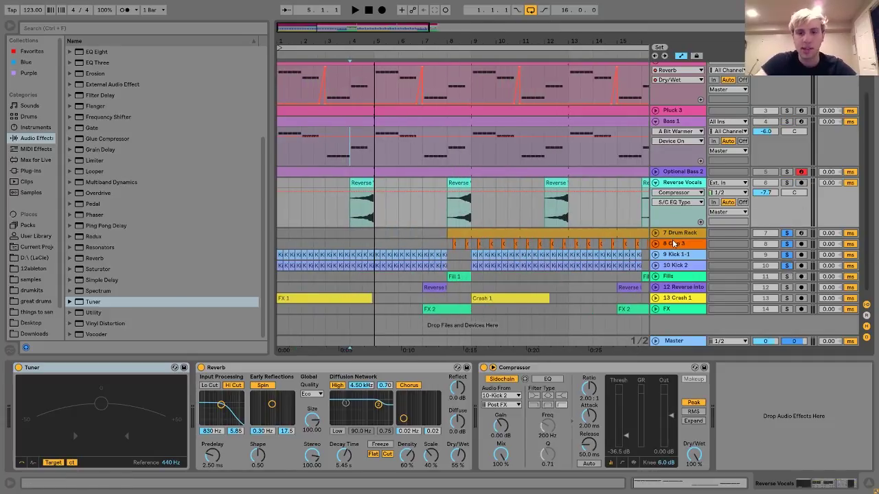
pyautogui.click(346, 247)
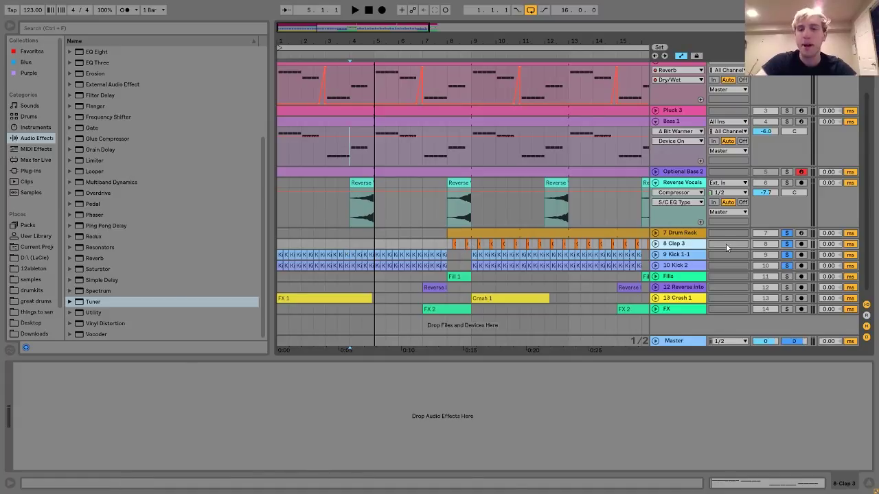
# Solo only Kick 1-1 and play it from bar 4, toggling its EQ Eight off and on to compare
pyautogui.click(788, 255)
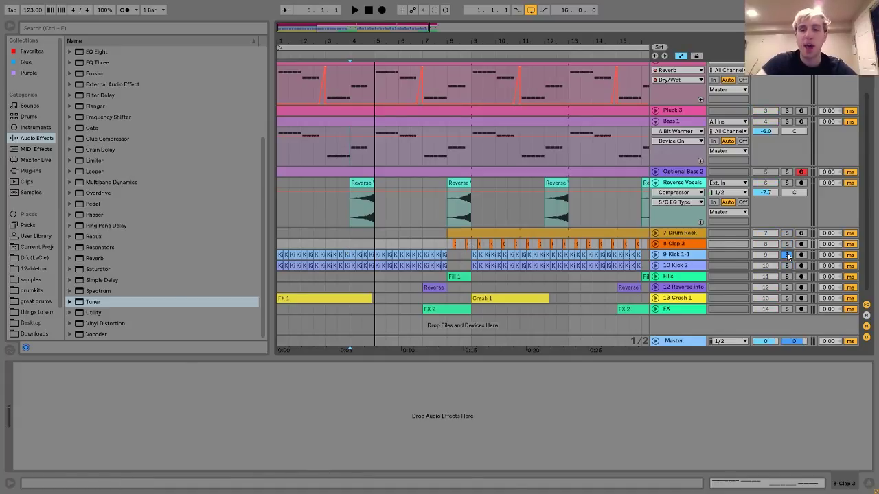
pyautogui.click(680, 254)
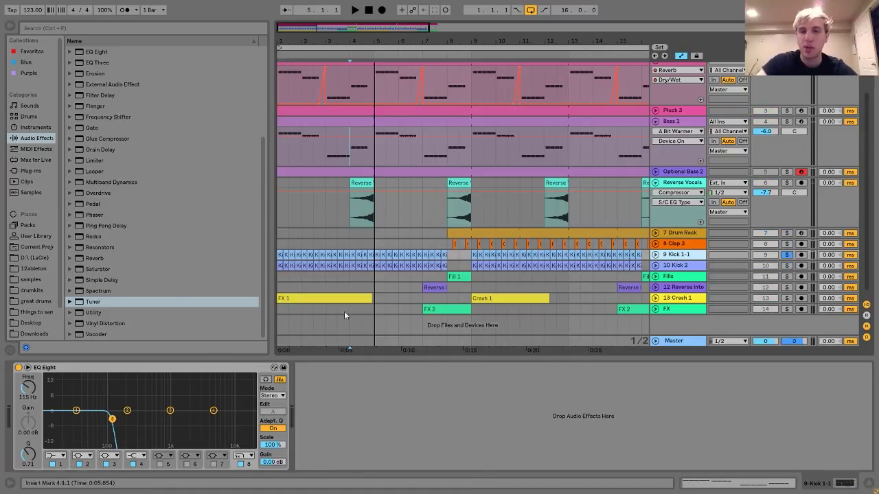
pyautogui.press('space')
pyautogui.click(18, 368)
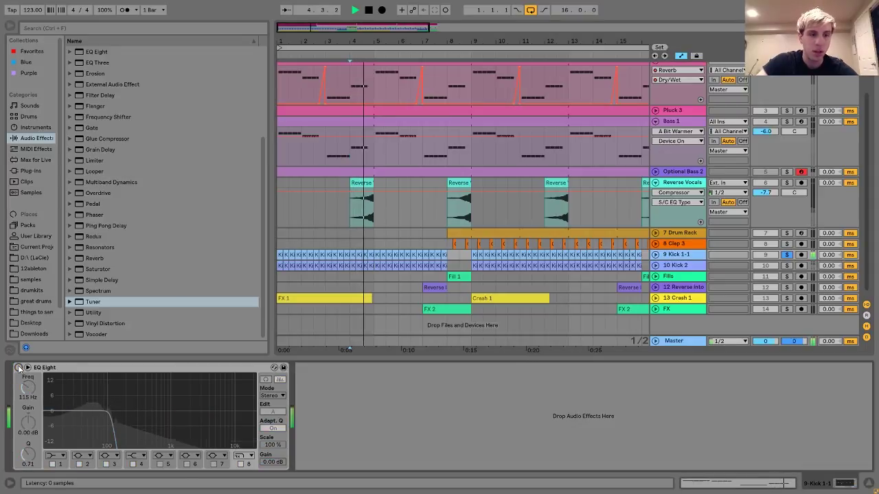
pyautogui.click(18, 368)
pyautogui.press('space')
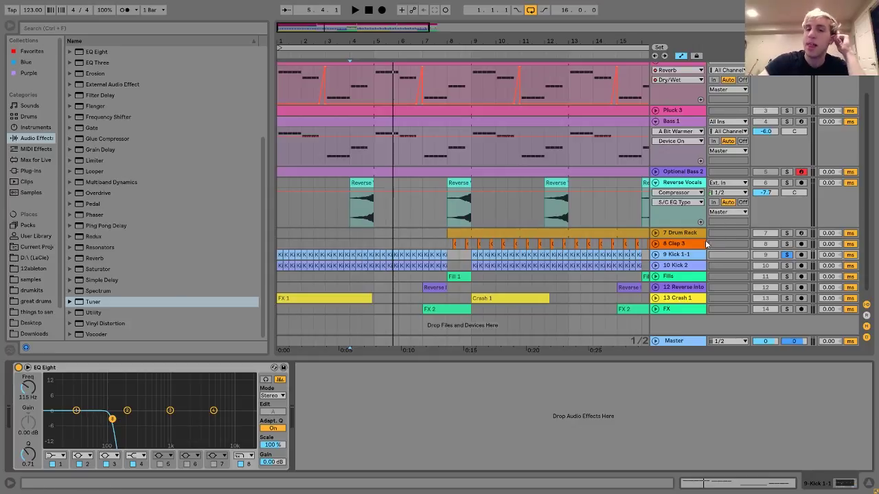
# Solo only Kick 2 and play it from bar 4, toggling its EQ Eight off and on to compare
pyautogui.click(679, 265)
pyautogui.click(788, 265)
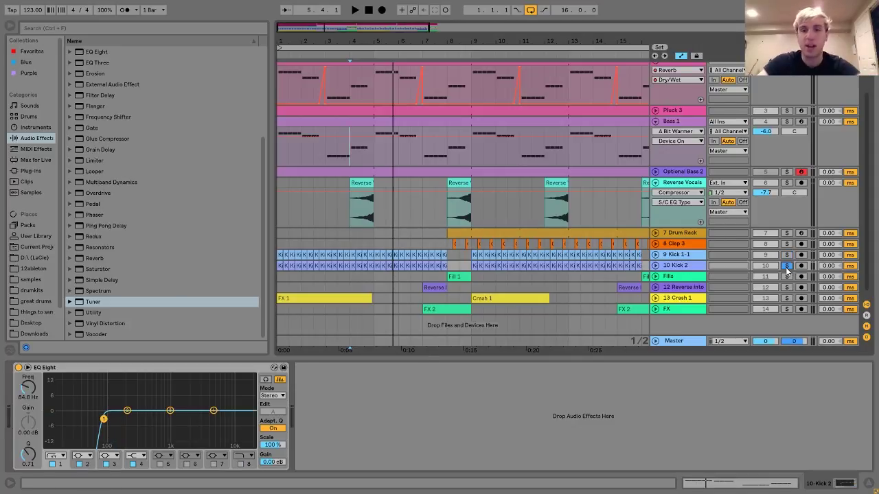
pyautogui.press('space')
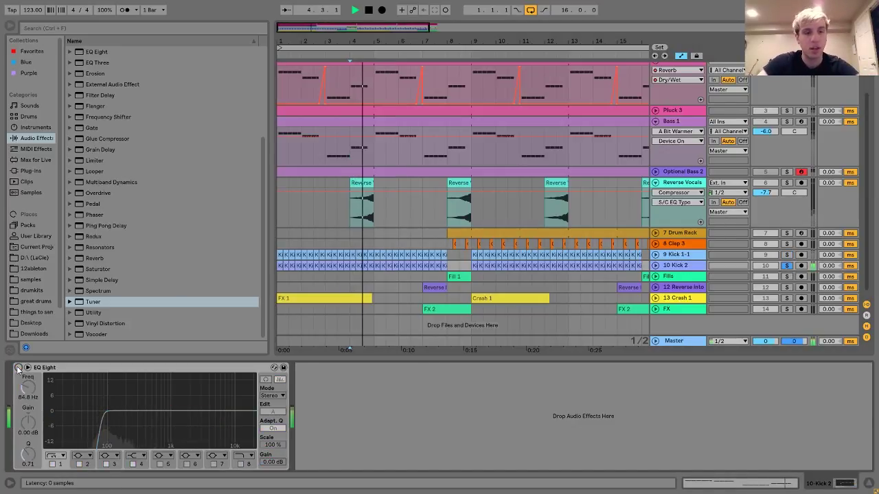
pyautogui.click(19, 369)
pyautogui.press('space')
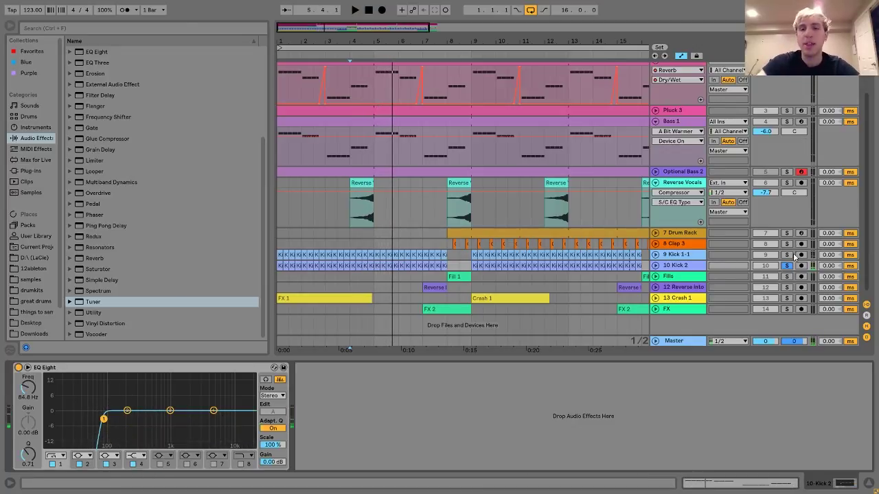
# Add Kick 1-1 to the solo with Kick 2, play both kicks together, and show Kick 1-1's EQ Eight
pyautogui.click(670, 267)
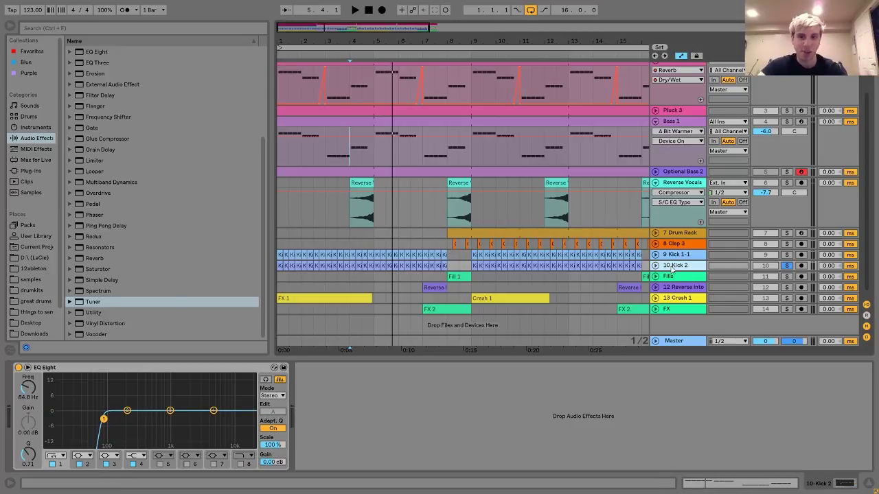
pyautogui.click(787, 254)
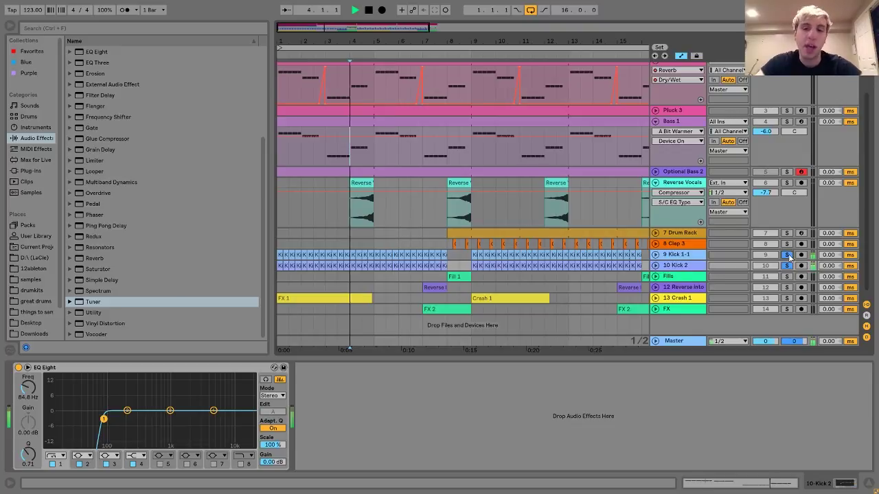
pyautogui.press('space')
pyautogui.press('space')
pyautogui.click(689, 258)
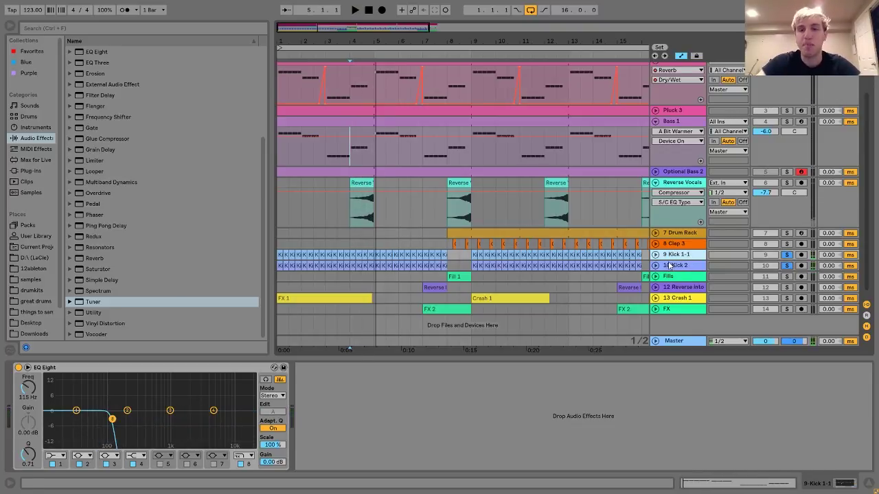
# Unfold the Kick 1-1 and Kick 2 tracks to show their waveforms
pyautogui.click(655, 255)
pyautogui.click(655, 305)
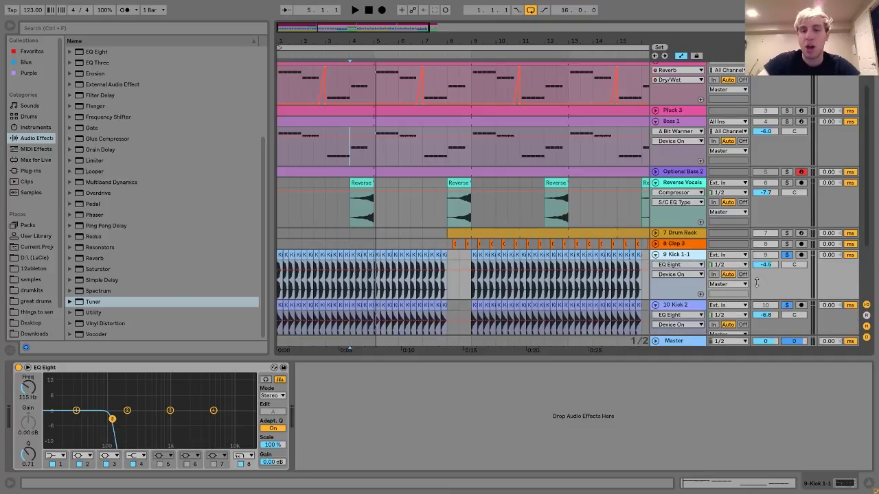
pyautogui.scroll(-2, 756, 282)
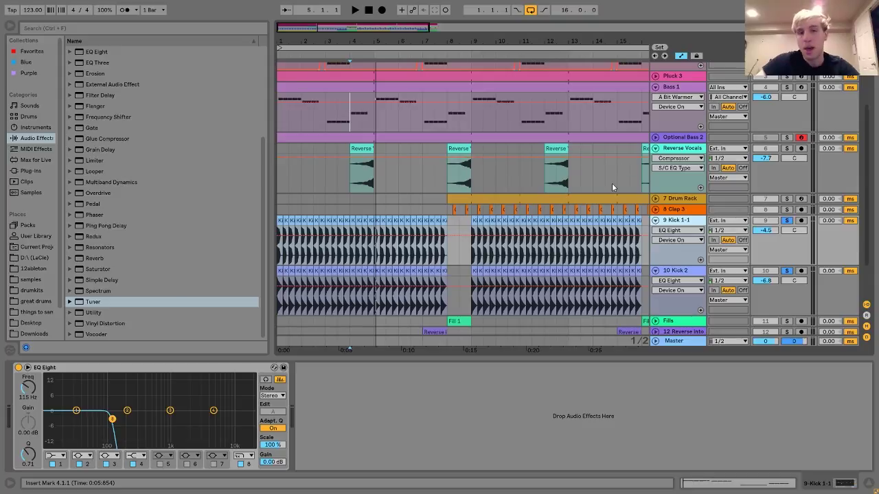
# Solo only the Clap 3 track and play it from bar 9
pyautogui.hscroll(3, 612, 182)
pyautogui.click(787, 208)
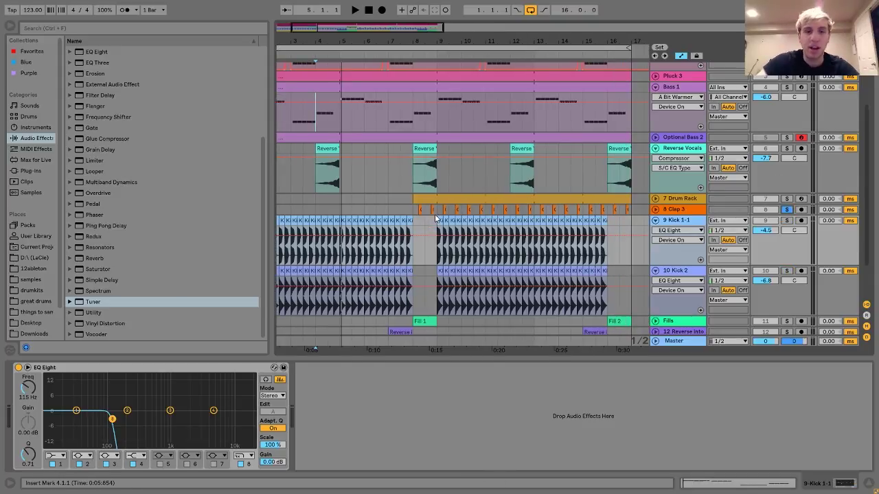
pyautogui.click(440, 208)
pyautogui.press('space')
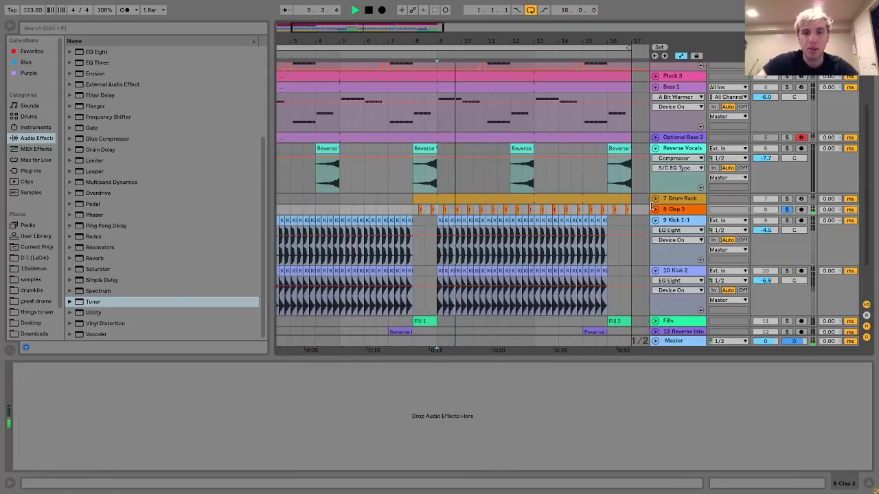
pyautogui.press('space')
pyautogui.press('space')
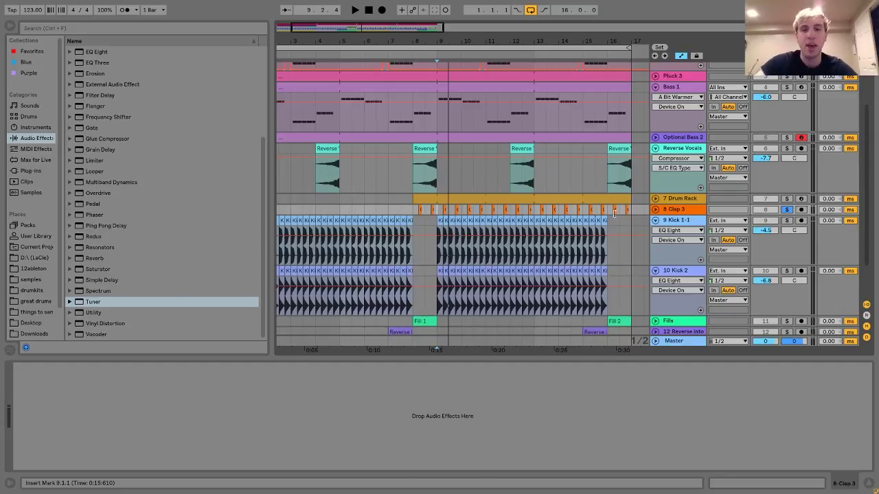
# Unfold the Drum Rack track, show its devices, and solo it alone
pyautogui.click(656, 199)
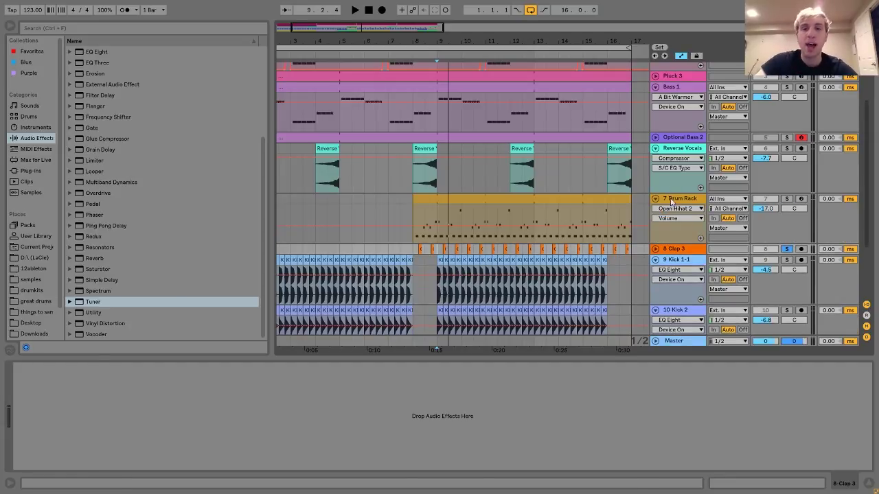
pyautogui.click(676, 198)
pyautogui.click(786, 198)
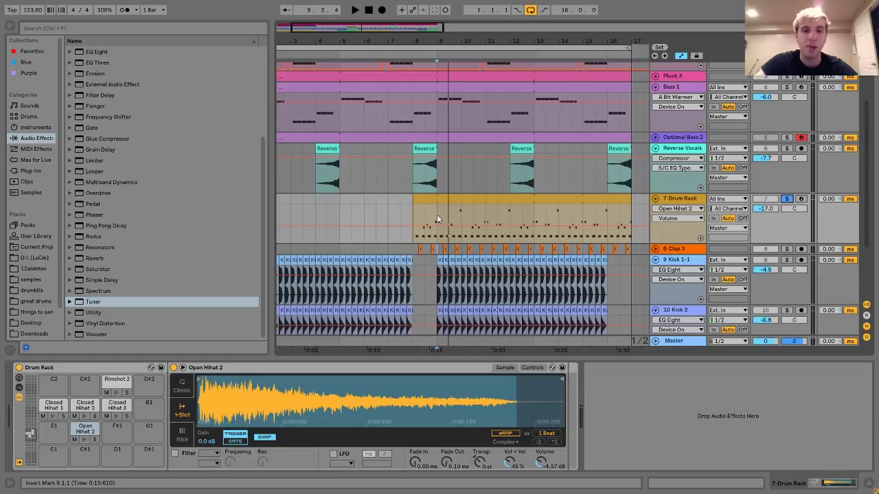
# Play the Drum Rack from bar 9 and set the arrangement loop to bars 9 to 17
pyautogui.click(436, 217)
pyautogui.press('space')
pyautogui.keyDown('shift'); pyautogui.click(635, 215); pyautogui.keyUp('shift')
pyautogui.hotkey('ctrl', 'l')
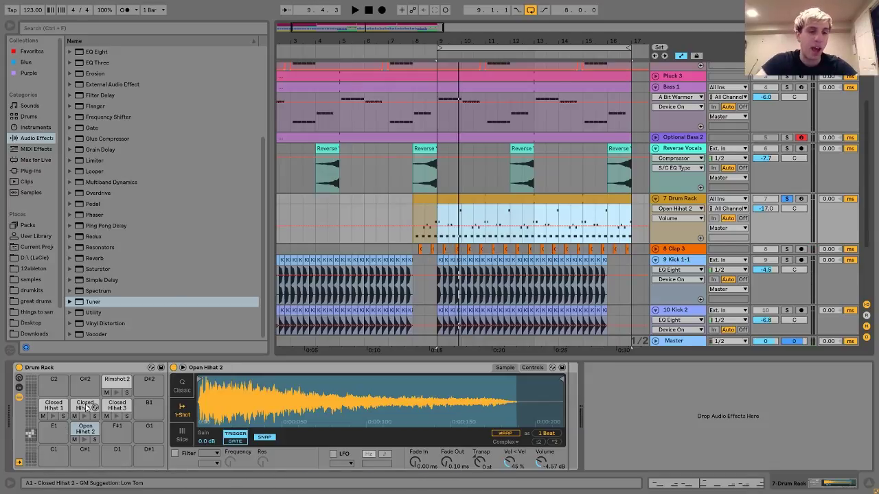
# Inspect the Drum Rack device and its MIDI clip, selecting the Open Hihat 2 notes and the closed hihat and rimshot notes
pyautogui.click(45, 360)
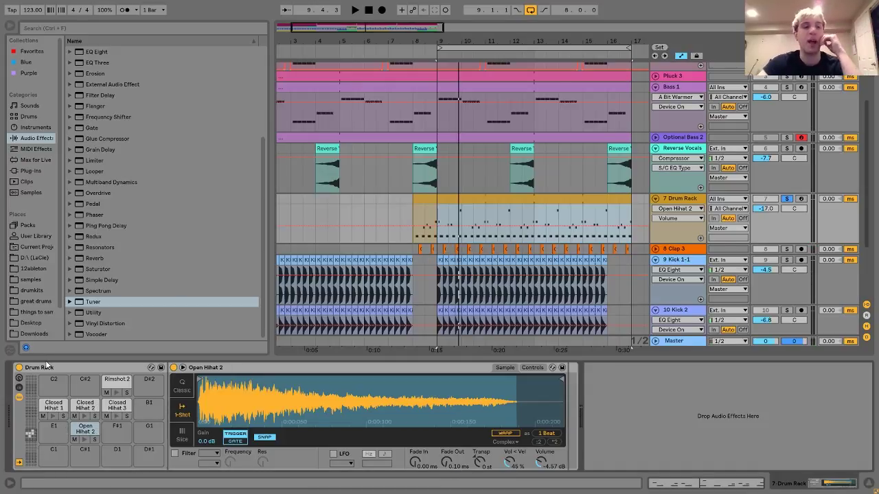
pyautogui.click(50, 365)
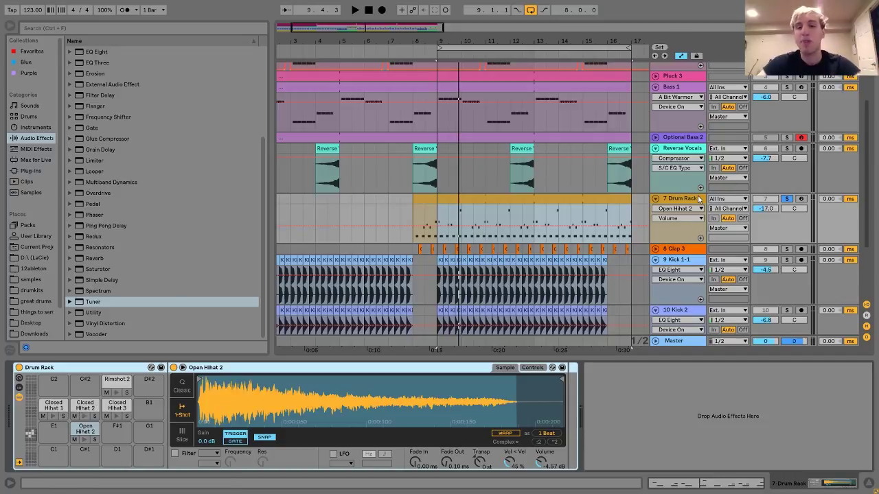
pyautogui.click(695, 198)
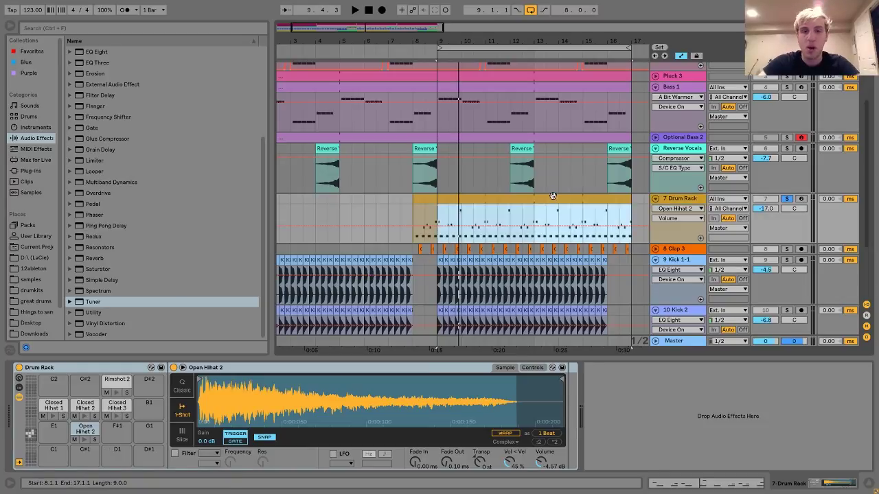
pyautogui.doubleClick(522, 220)
pyautogui.click(181, 171)
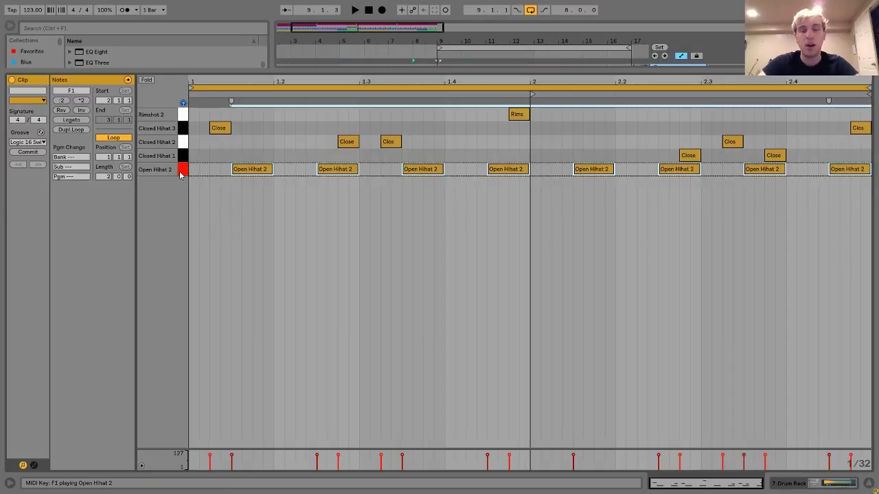
pyautogui.moveTo(183, 157); pyautogui.dragTo(177, 130)
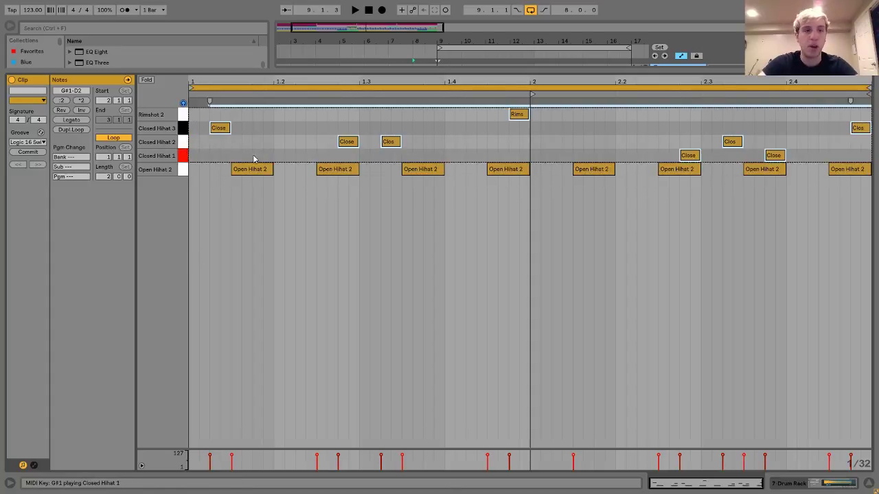
pyautogui.hotkey('ctrl', 'a')
pyautogui.click(283, 143)
pyautogui.click(27, 142)
pyautogui.click(33, 160)
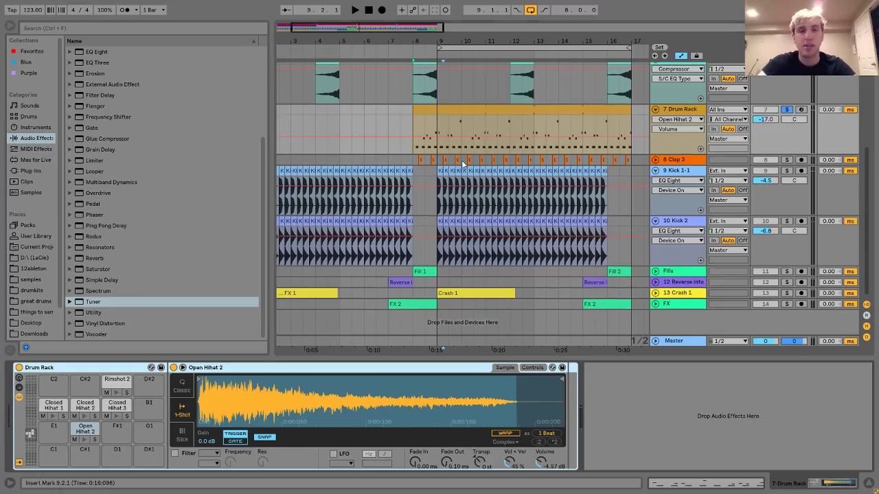
# Play the soloed Drum Rack pattern again from bar 9
pyautogui.scroll(5, 526, 162)
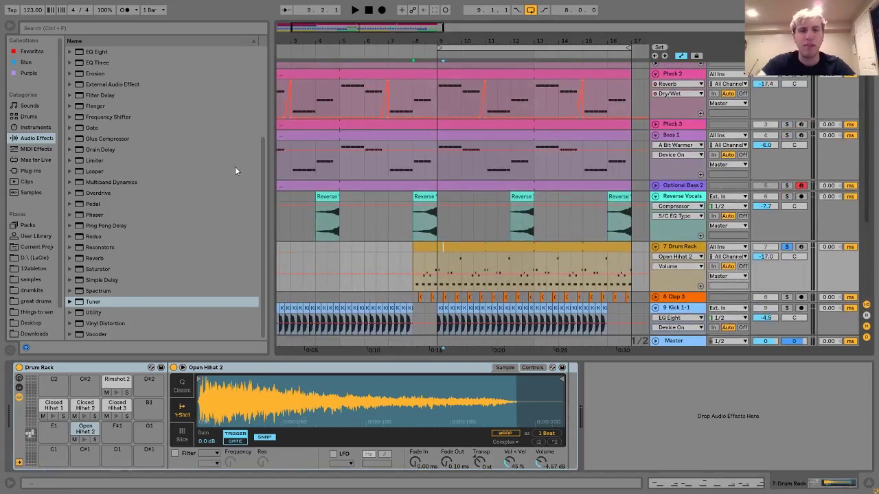
pyautogui.scroll(2, 379, 132)
pyautogui.scroll(-3, 426, 227)
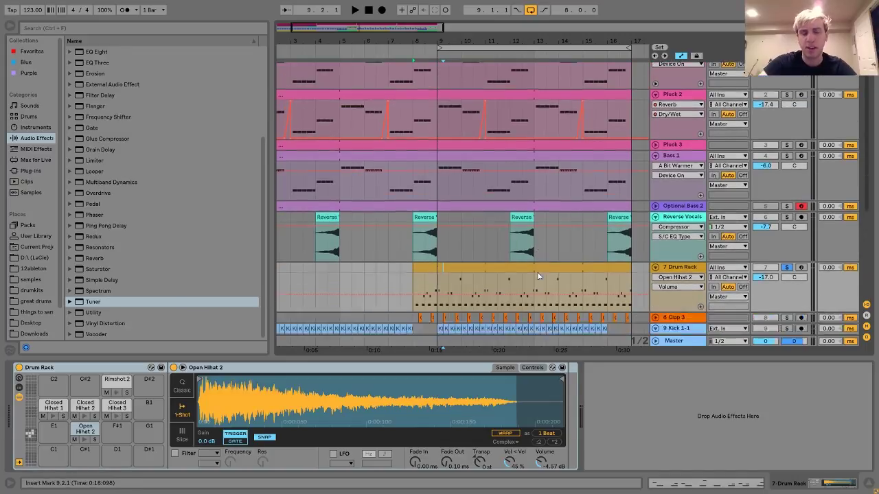
pyautogui.scroll(-2, 446, 254)
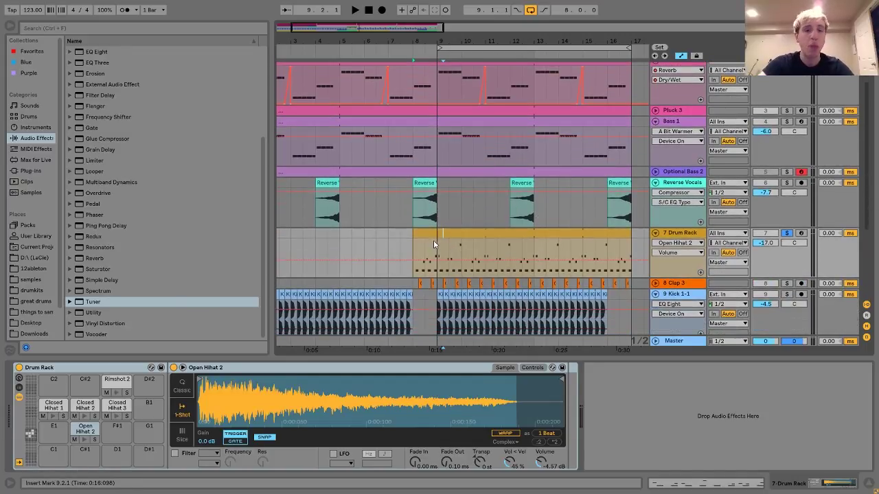
pyautogui.press('space')
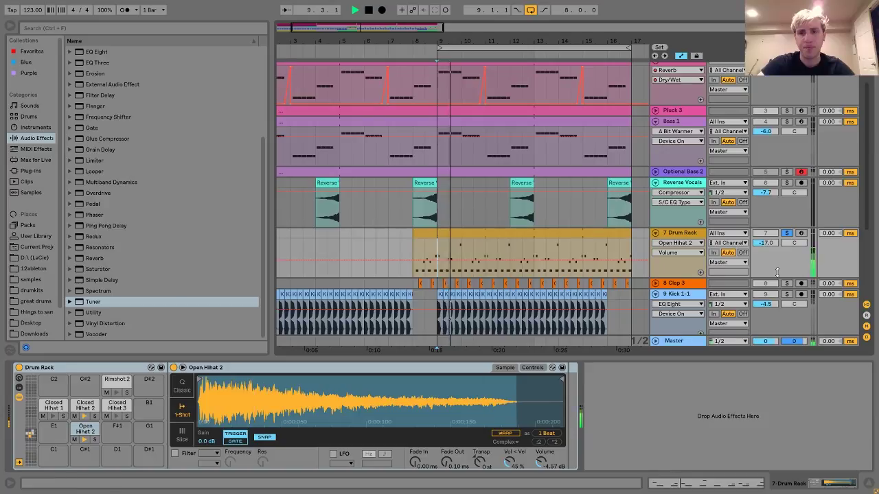
pyautogui.scroll(-5, 771, 270)
pyautogui.press('space')
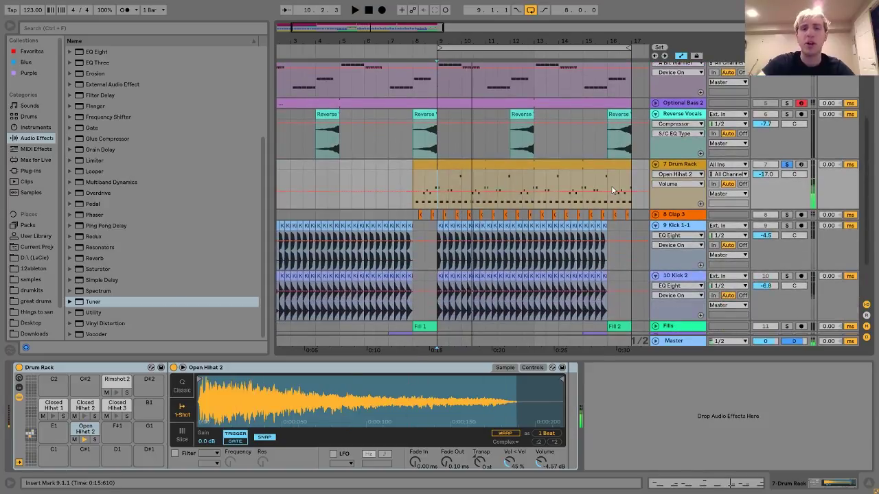
# Add Clap 3, Kick 1-1 and Kick 2 to the Drum Rack solo and play all the drums together from bar 9
pyautogui.scroll(-4, 611, 190)
pyautogui.scroll(-1, 611, 190)
pyautogui.keyDown('ctrl'); pyautogui.click(788, 160); pyautogui.keyUp('ctrl')
pyautogui.keyDown('ctrl'); pyautogui.click(787, 172); pyautogui.keyUp('ctrl')
pyautogui.keyDown('ctrl'); pyautogui.click(787, 221); pyautogui.keyUp('ctrl')
pyautogui.press('space')
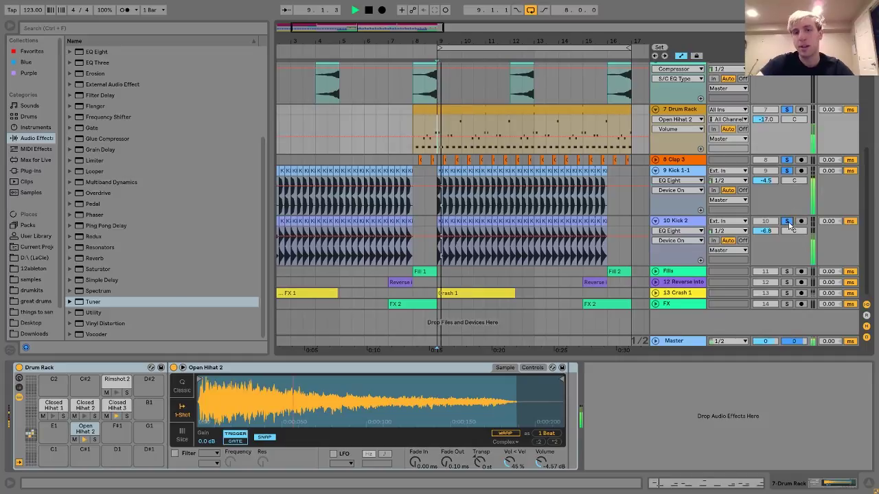
pyautogui.press('space')
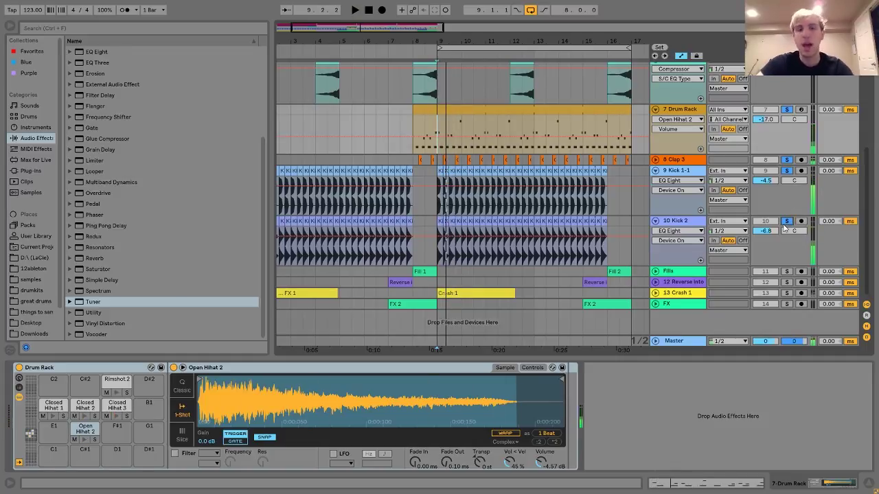
# Unfold and solo the Fills track, and play its Fill 1 and Fill 2 clips
pyautogui.click(655, 272)
pyautogui.click(673, 273)
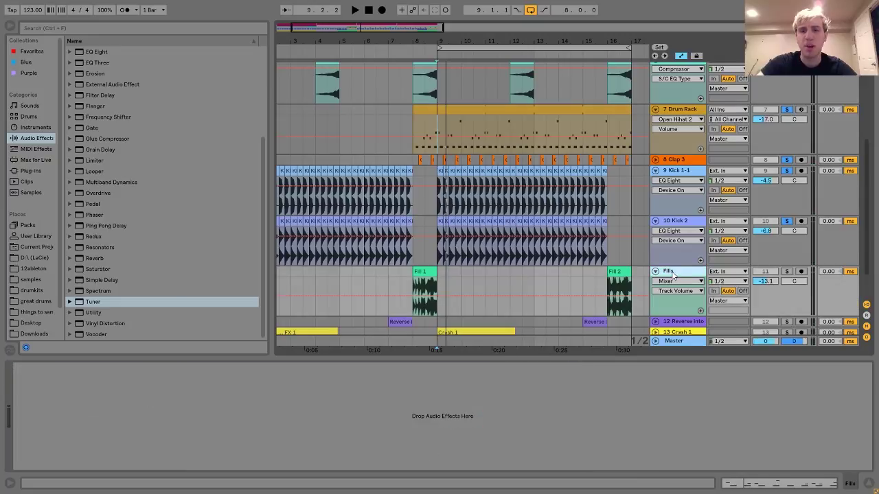
pyautogui.click(788, 271)
pyautogui.click(426, 272)
pyautogui.press('space')
pyautogui.scroll(-2, 427, 275)
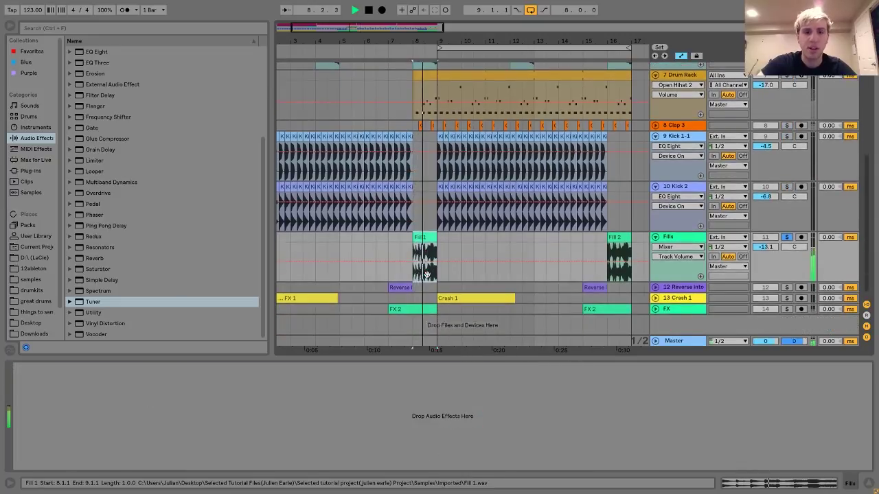
pyautogui.click(619, 231)
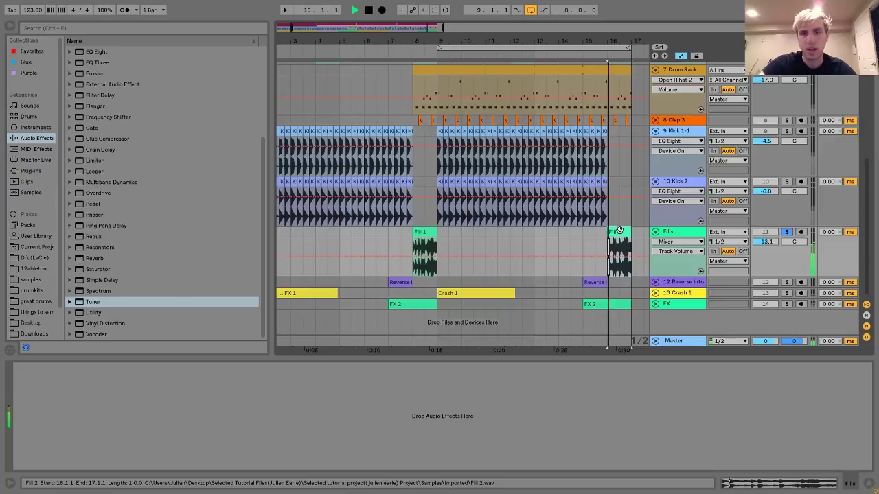
pyautogui.click(775, 275)
pyautogui.press('space')
# Solo only the Reverse into fill track and play its clip at bar 15
pyautogui.click(786, 282)
pyautogui.click(589, 282)
pyautogui.press('space')
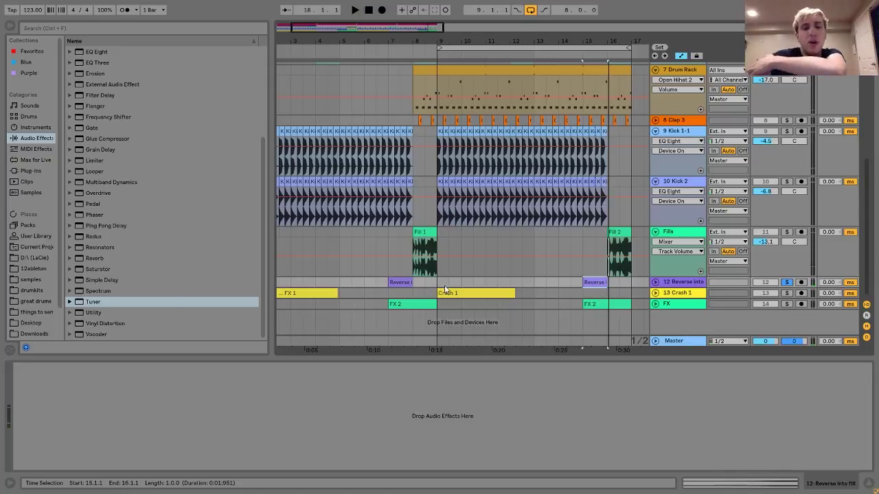
# Unfold and solo the Crash 1 track, and play its FX 1 and Crash 1 clips
pyautogui.click(655, 294)
pyautogui.click(787, 294)
pyautogui.moveTo(303, 41); pyautogui.dragTo(330, 28)
pyautogui.click(347, 293)
pyautogui.press('space')
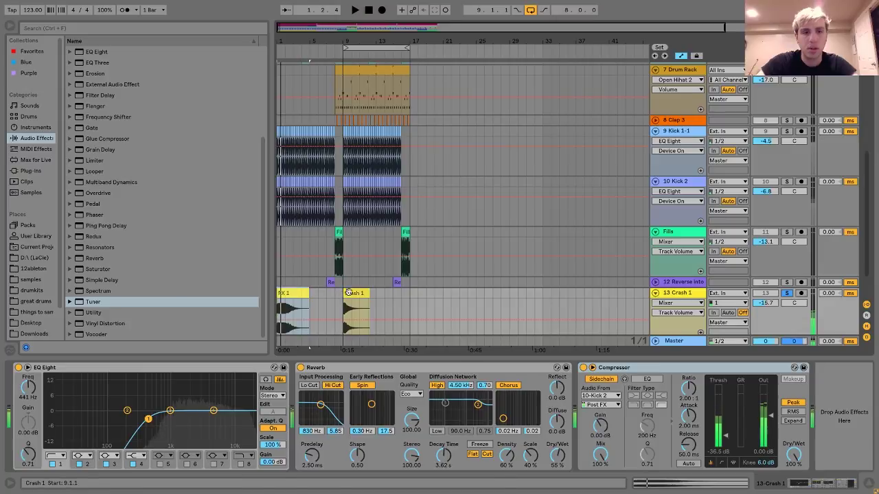
pyautogui.click(329, 282)
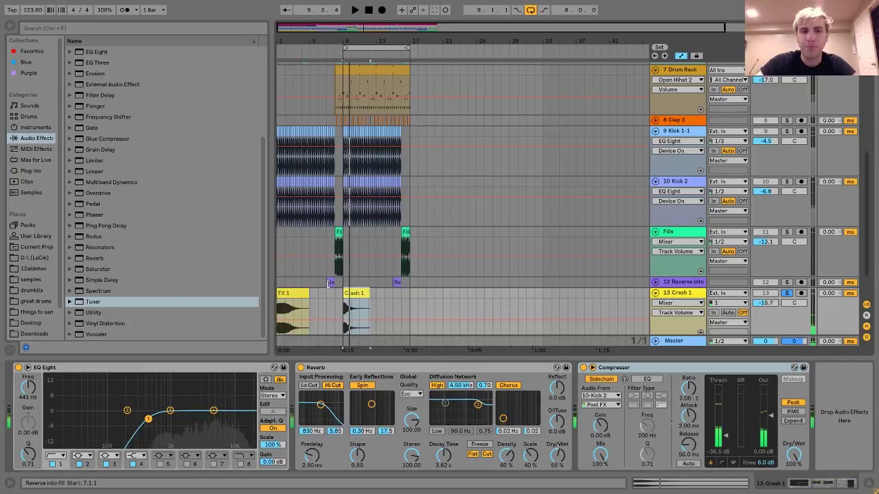
# Solo the FX track, play its FX 2 clip from bar 7, and turn the solo off again
pyautogui.scroll(-2, 330, 282)
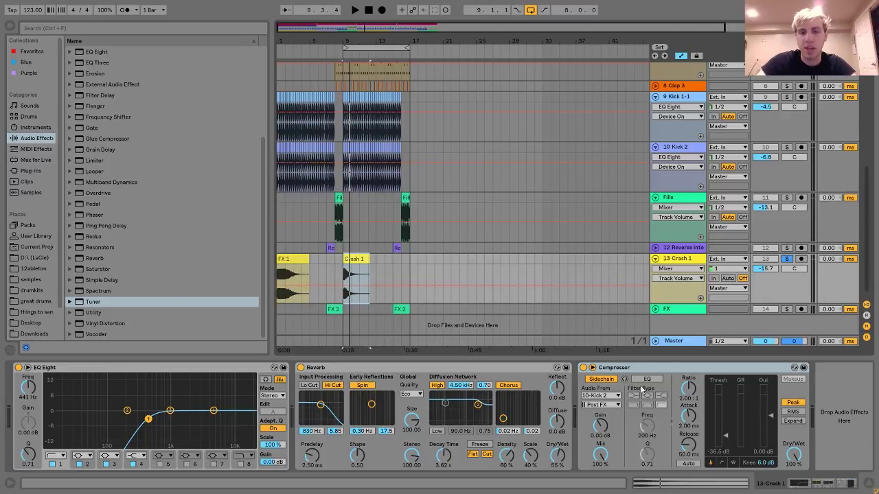
pyautogui.scroll(-1, 487, 268)
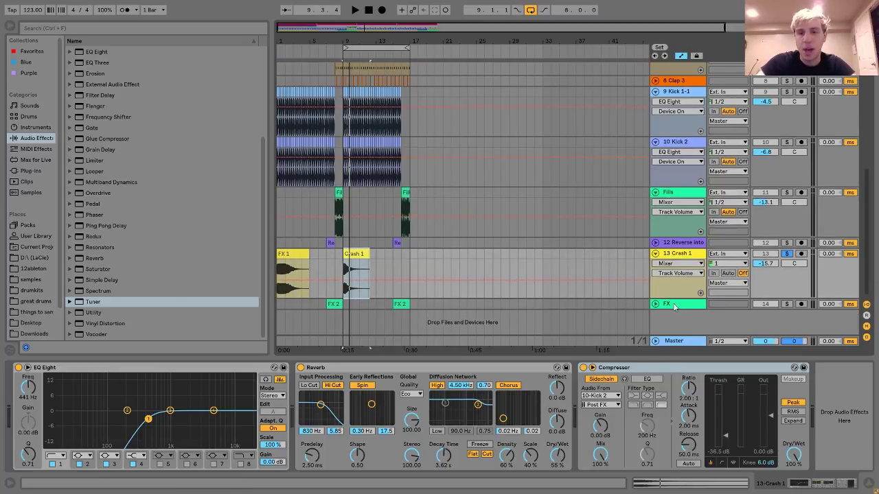
pyautogui.click(753, 303)
pyautogui.click(787, 304)
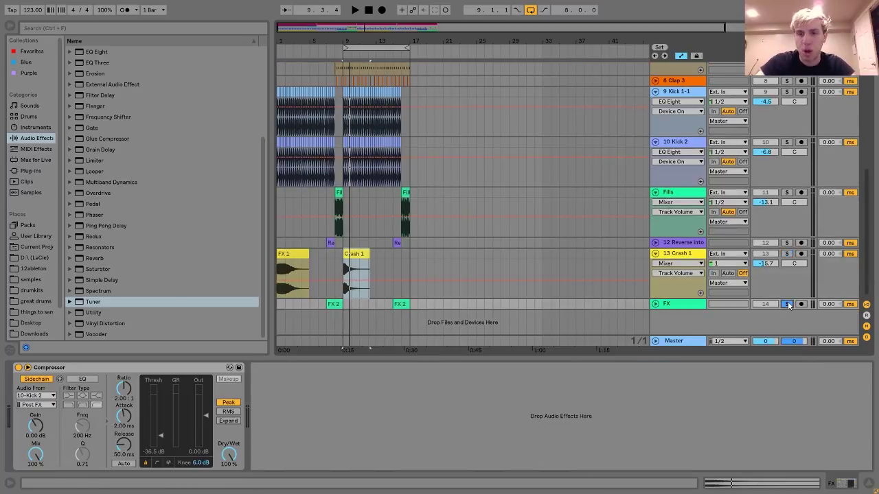
pyautogui.click(333, 303)
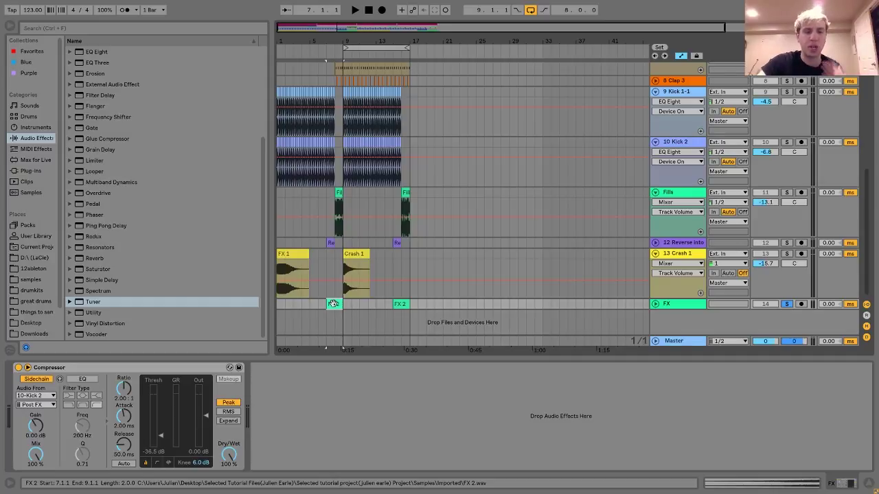
pyautogui.press('space')
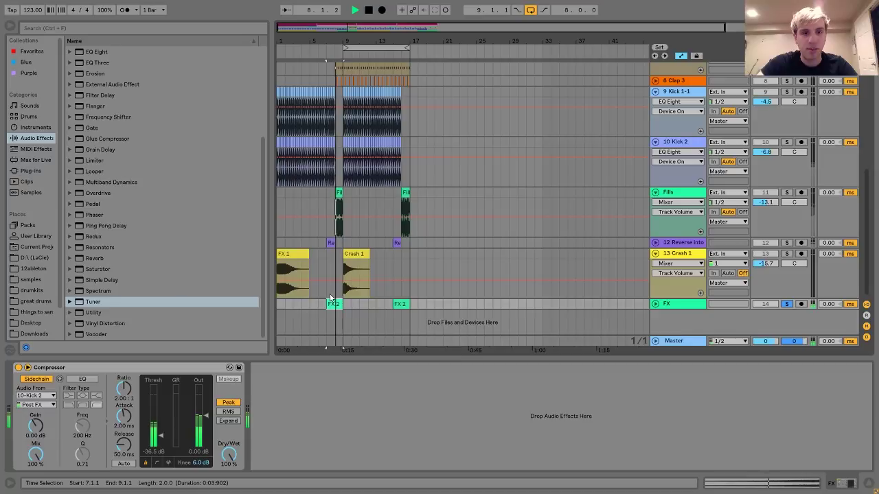
pyautogui.press('space')
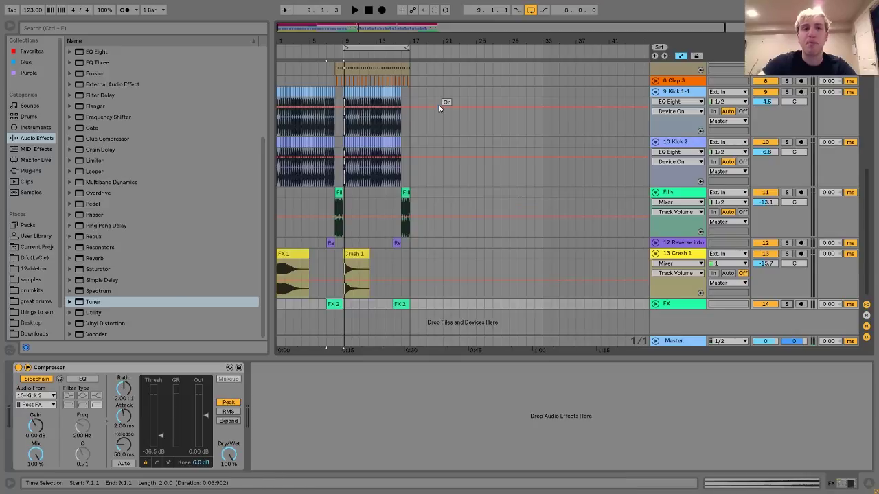
# Select bars 9 to 17 across the Pluck 2 through Optional Bass 2 tracks
pyautogui.scroll(5, 438, 104)
pyautogui.scroll(4, 438, 104)
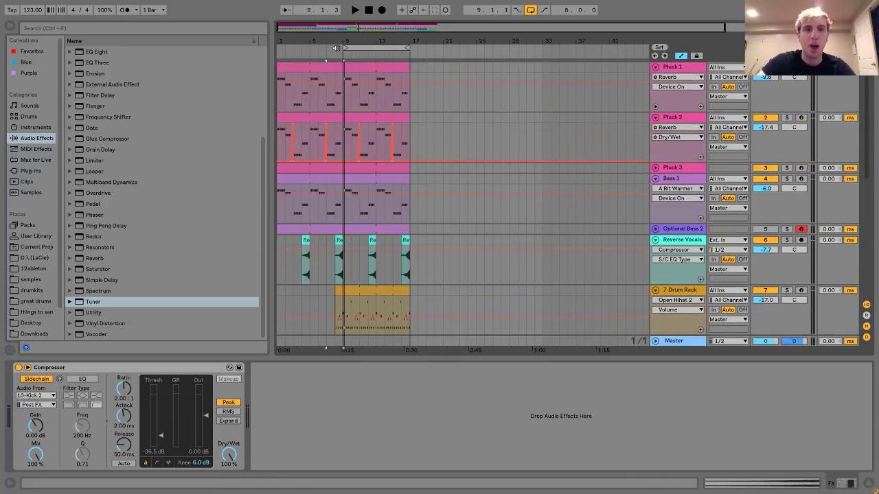
pyautogui.click(337, 115)
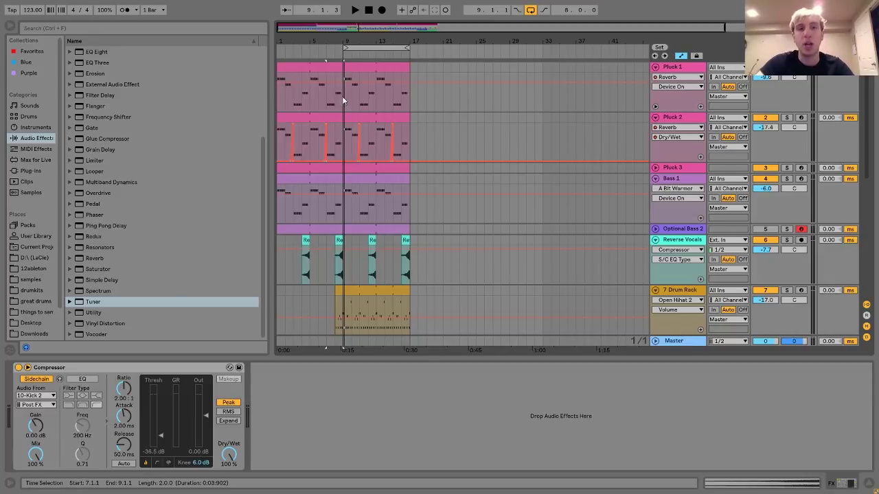
pyautogui.moveTo(343, 101); pyautogui.dragTo(411, 230)
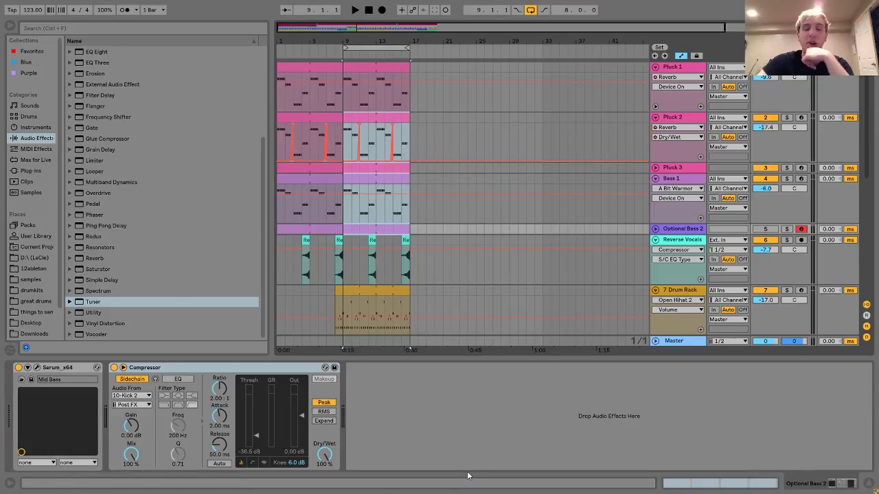
# Show the Bass 1 track's devices and fold Bass 1, briefly unfolding Optional Bass 2 as well
pyautogui.click(676, 178)
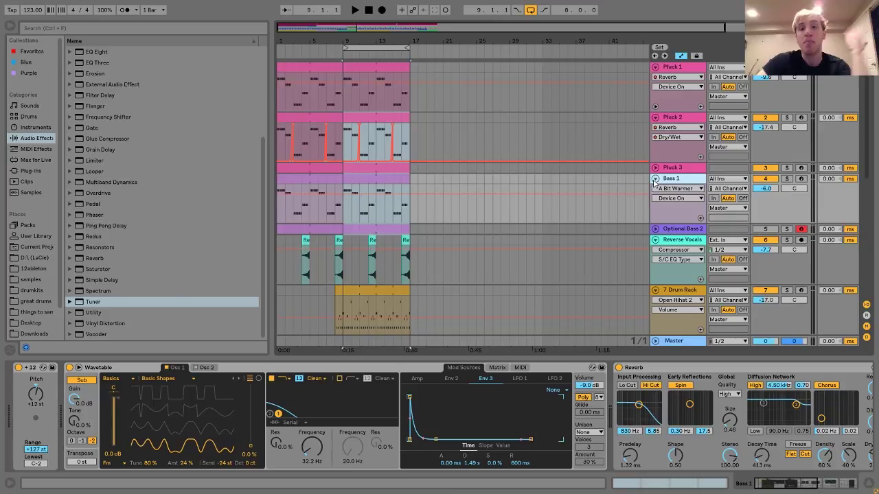
pyautogui.click(655, 179)
pyautogui.click(655, 191)
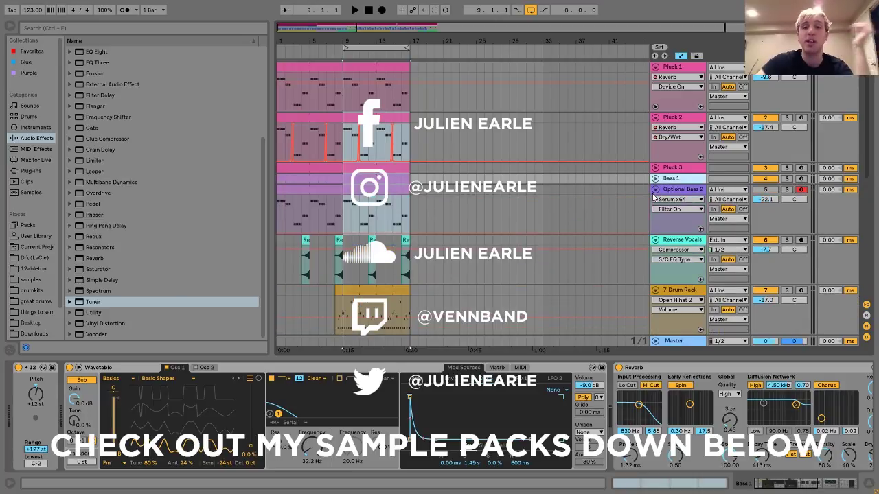
pyautogui.click(655, 193)
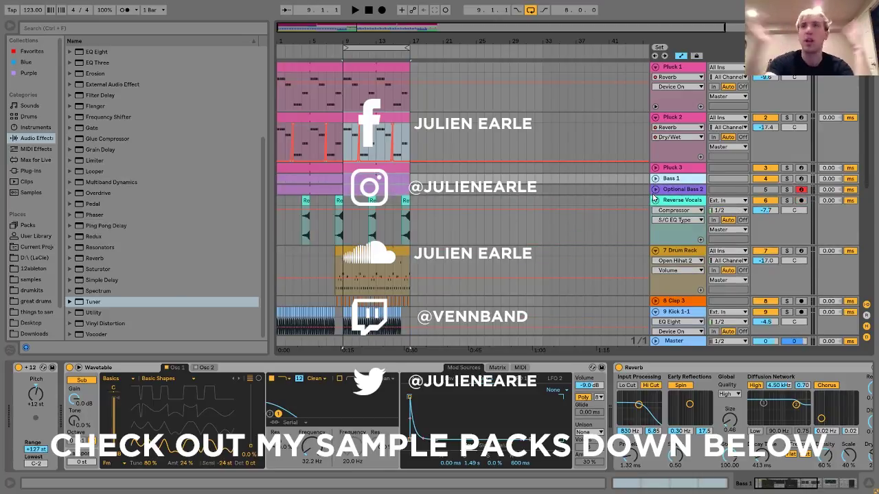